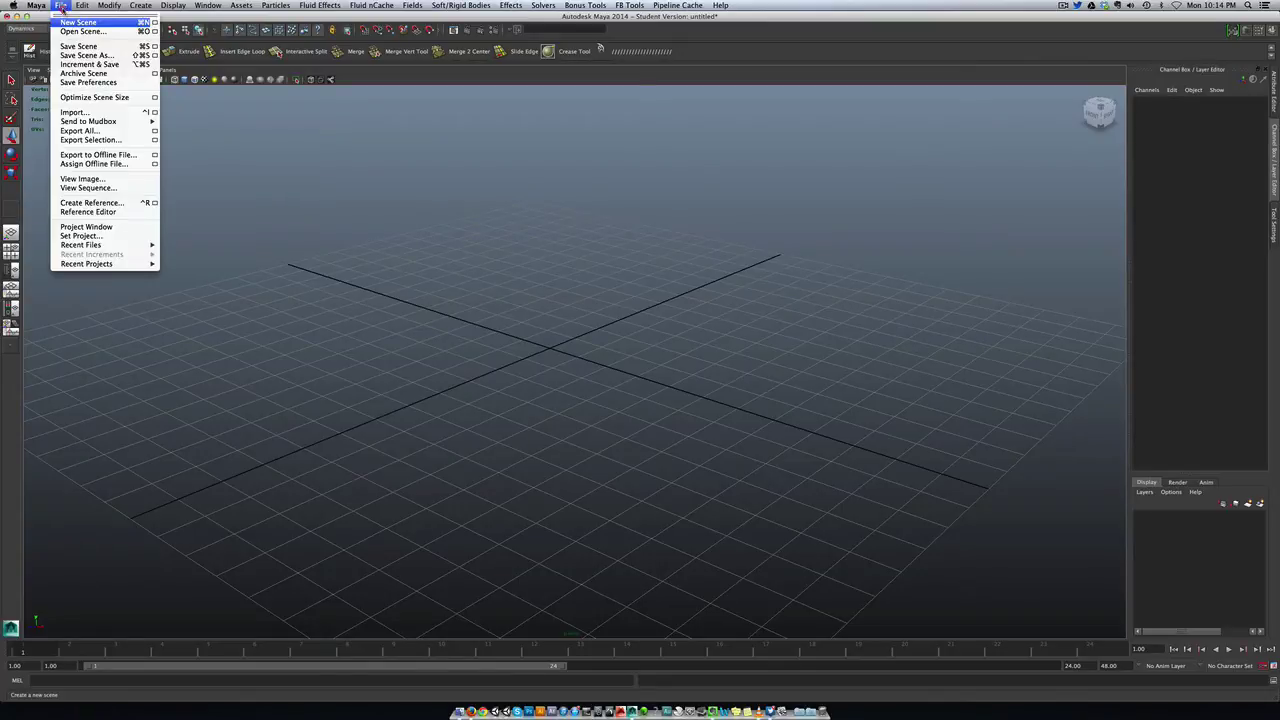
# - Open the recent scene Base_Johnny.ma, discarding the changes to the untitled scene
pyautogui.moveTo(150, 246)
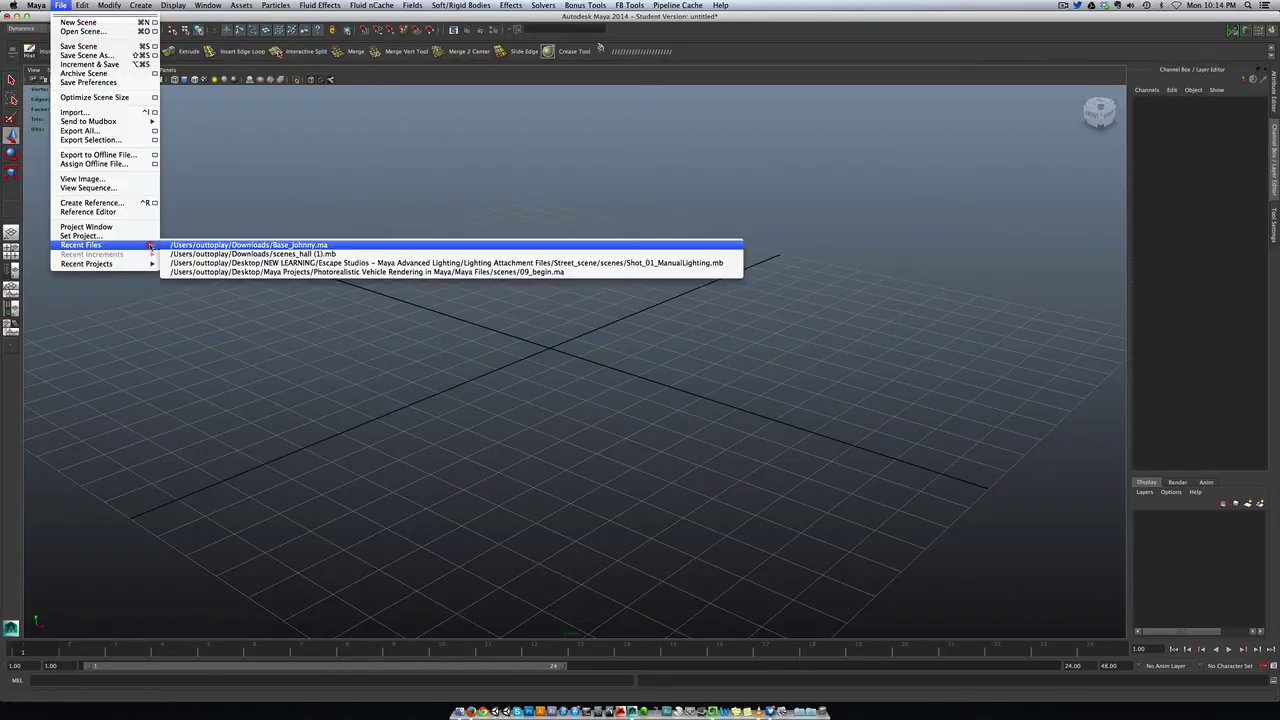
pyautogui.click(232, 246)
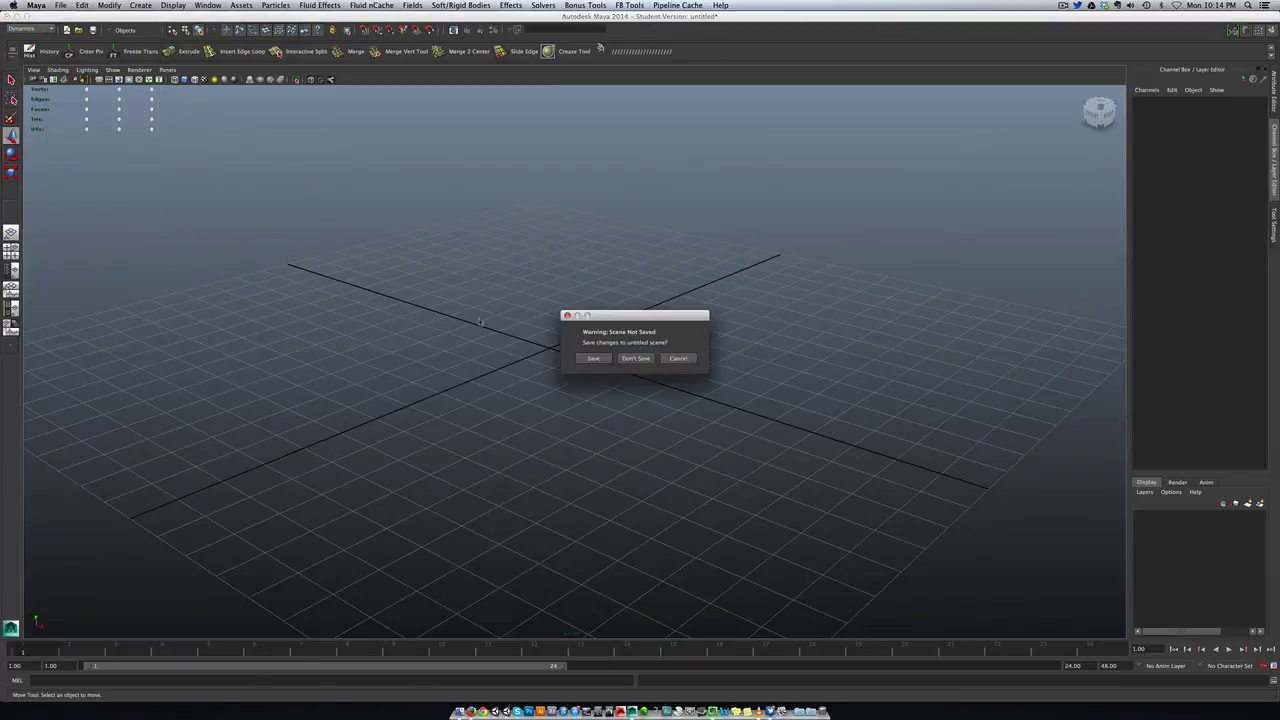
pyautogui.click(633, 359)
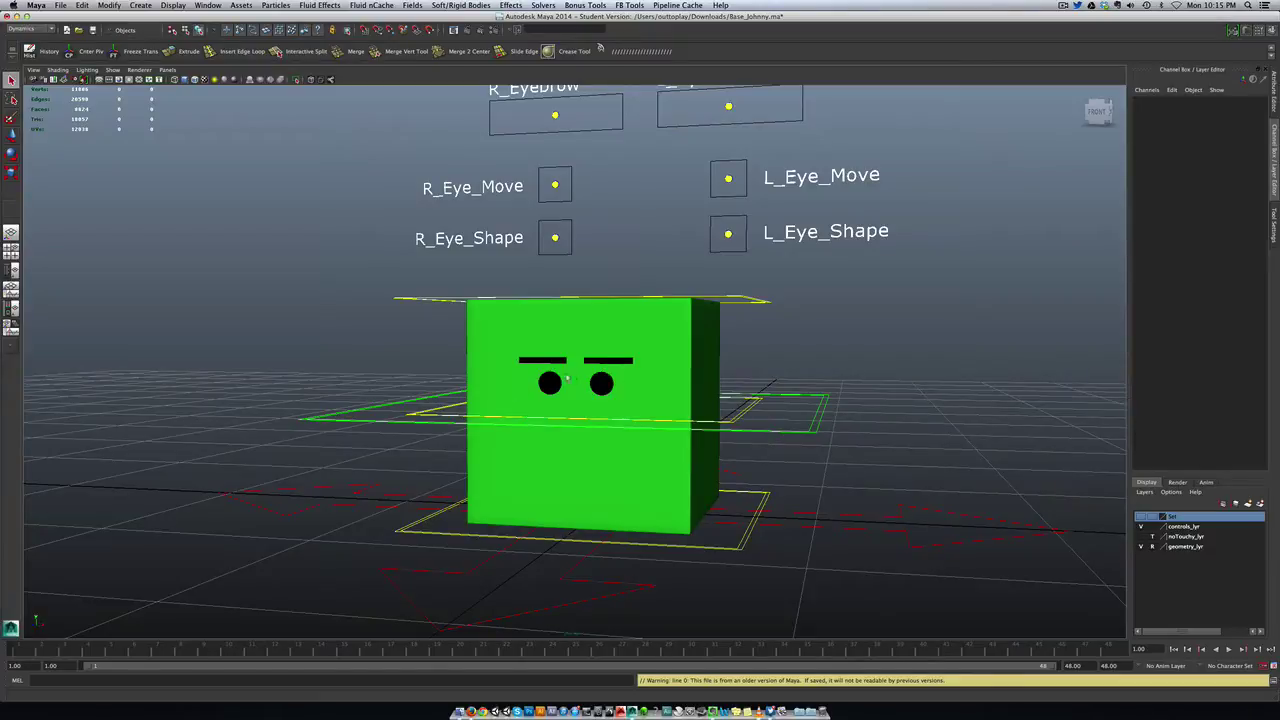
pyautogui.moveTo(624, 344)
pyautogui.keyDown('alt'); pyautogui.mouseDown()
pyautogui.moveTo(589, 354)
pyautogui.moveTo(611, 357)
pyautogui.mouseUp(); pyautogui.keyUp('alt')
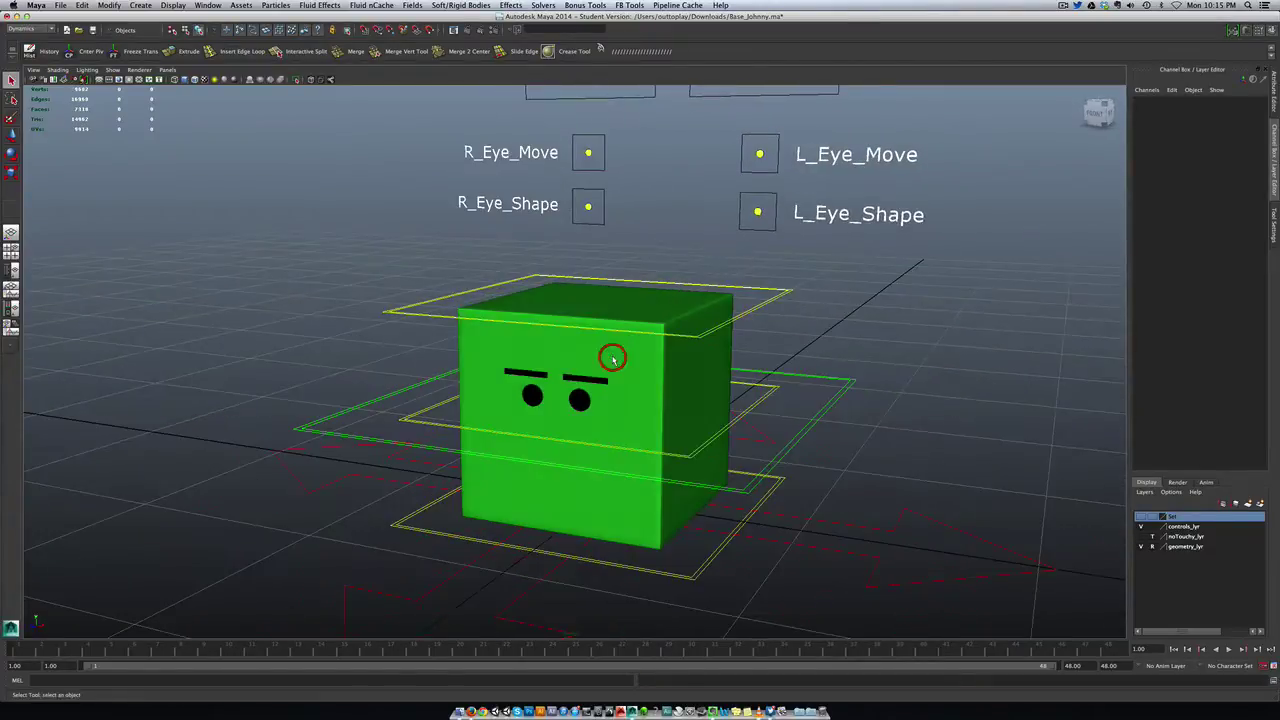
pyautogui.keyDown('alt'); pyautogui.moveTo(611, 357); pyautogui.dragTo(642, 375, button='right'); pyautogui.keyUp('alt')
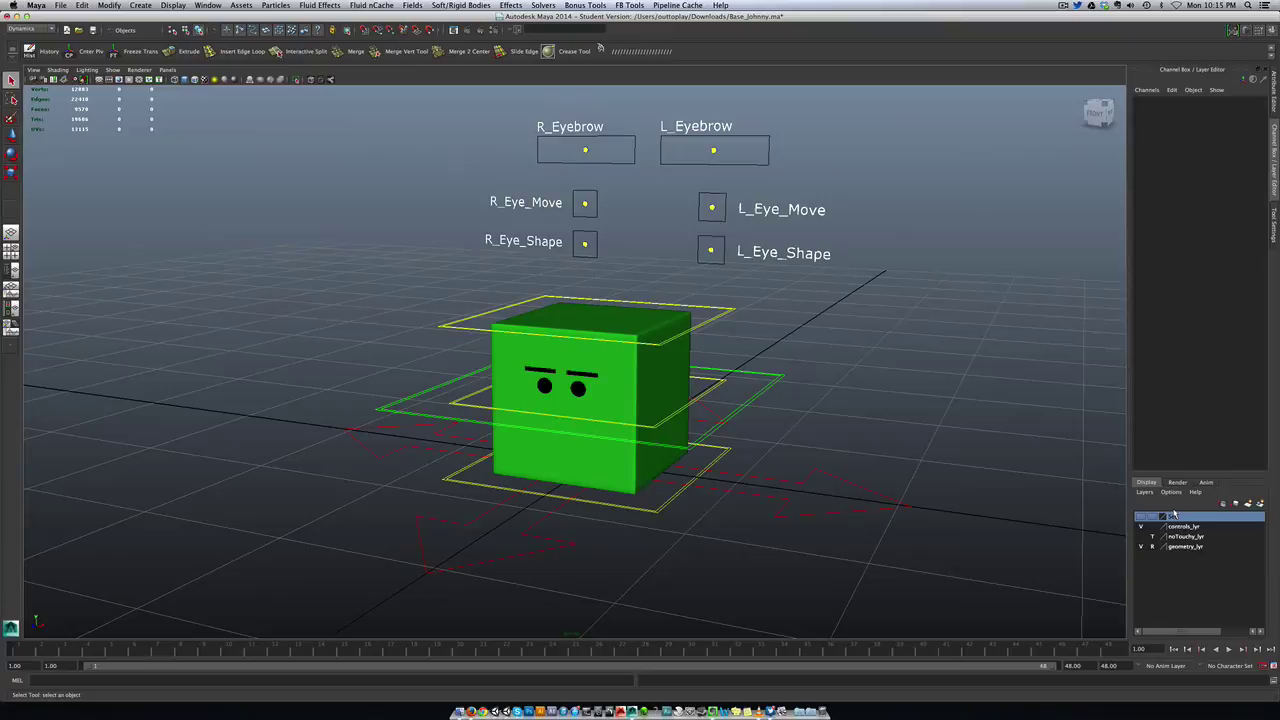
# - Scale the green body cube down uniformly to about 0.7 as a whole object
pyautogui.click(638, 374)
pyautogui.press('r')
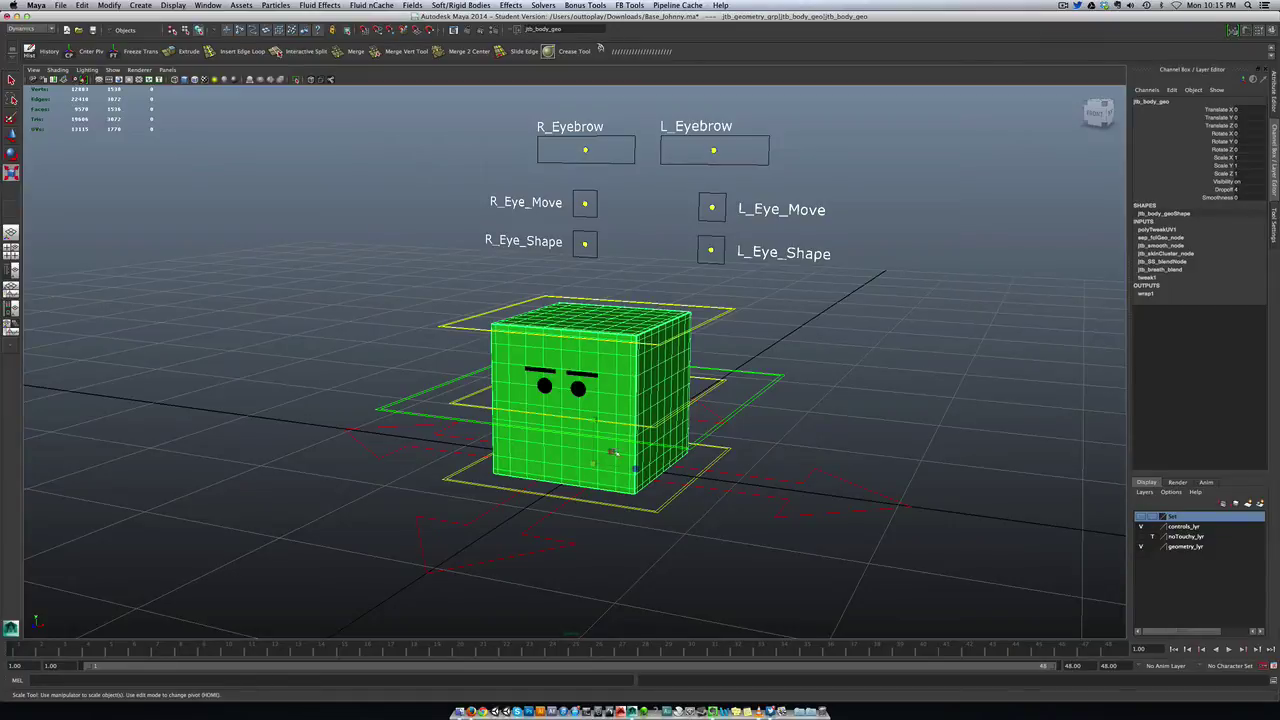
pyautogui.moveTo(594, 465); pyautogui.dragTo(537, 481)
pyautogui.click(778, 406)
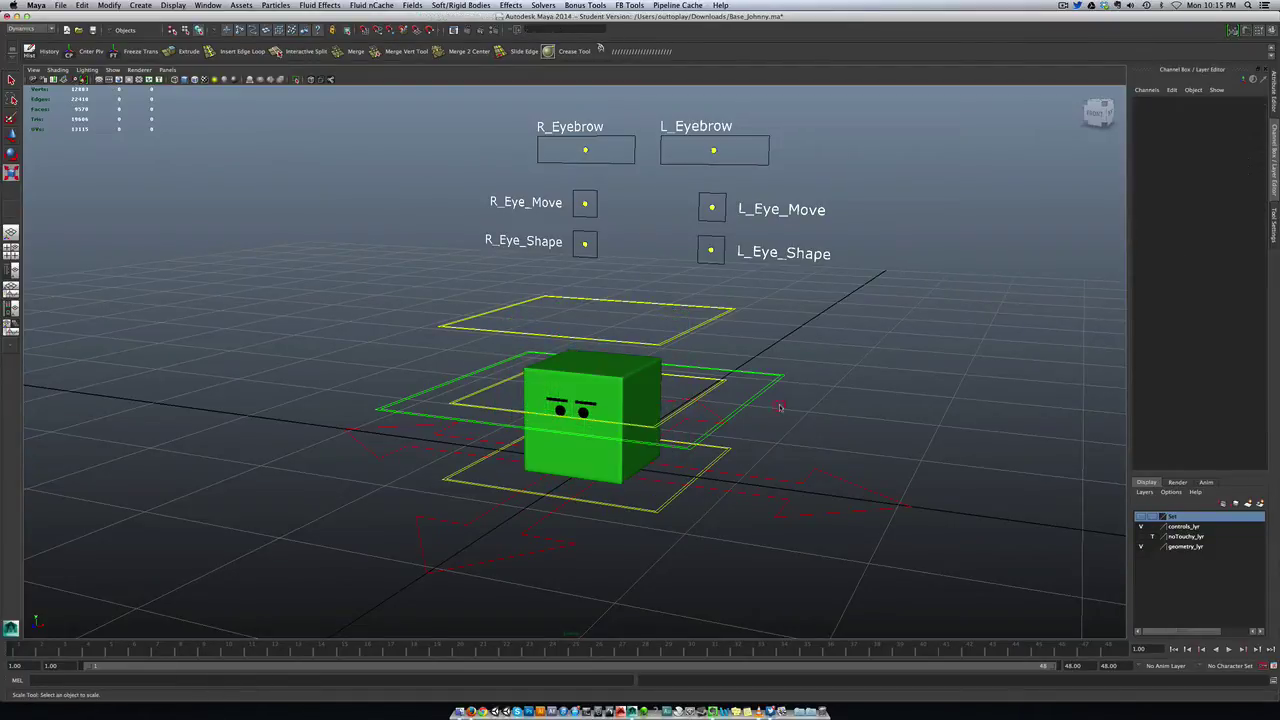
# - Test-move the main control jtb_main_ctrl, and undo both the move and the body cube's scaling
pyautogui.click(751, 415)
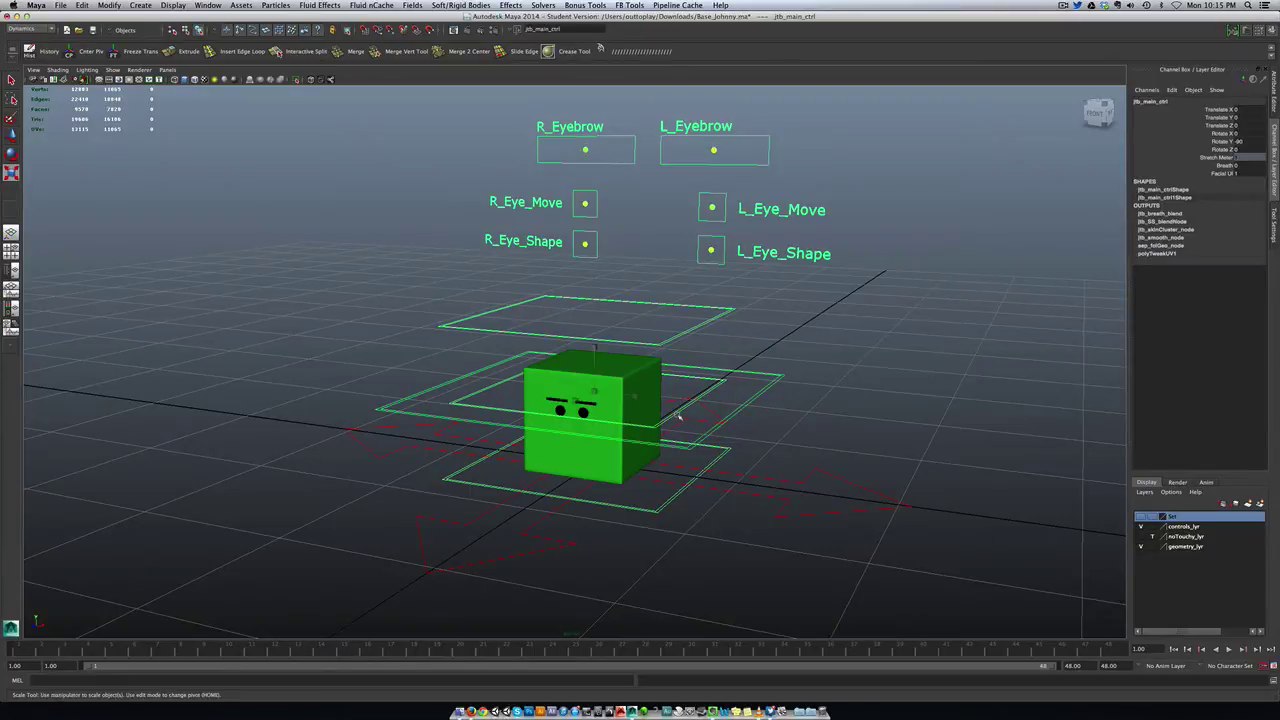
pyautogui.press('w')
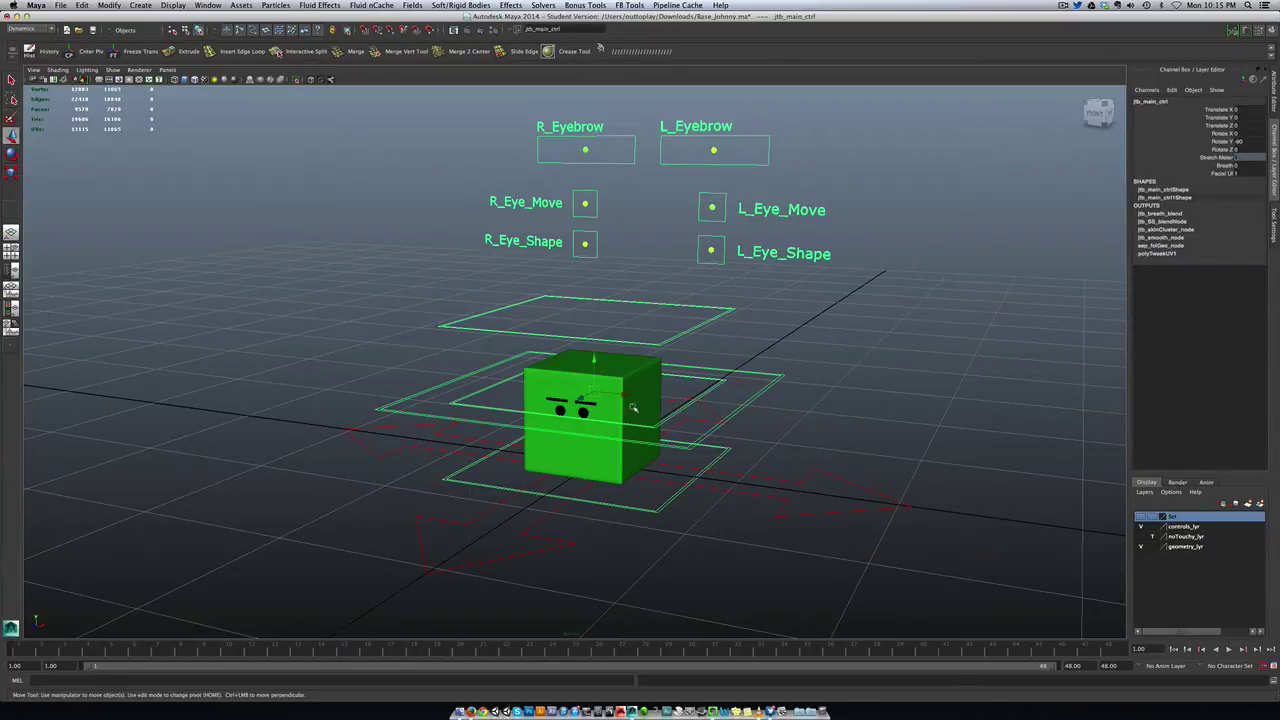
pyautogui.moveTo(583, 400); pyautogui.dragTo(875, 328)
pyautogui.press('z')
pyautogui.press('z')
pyautogui.press('z')
pyautogui.press('z')
pyautogui.press('z')
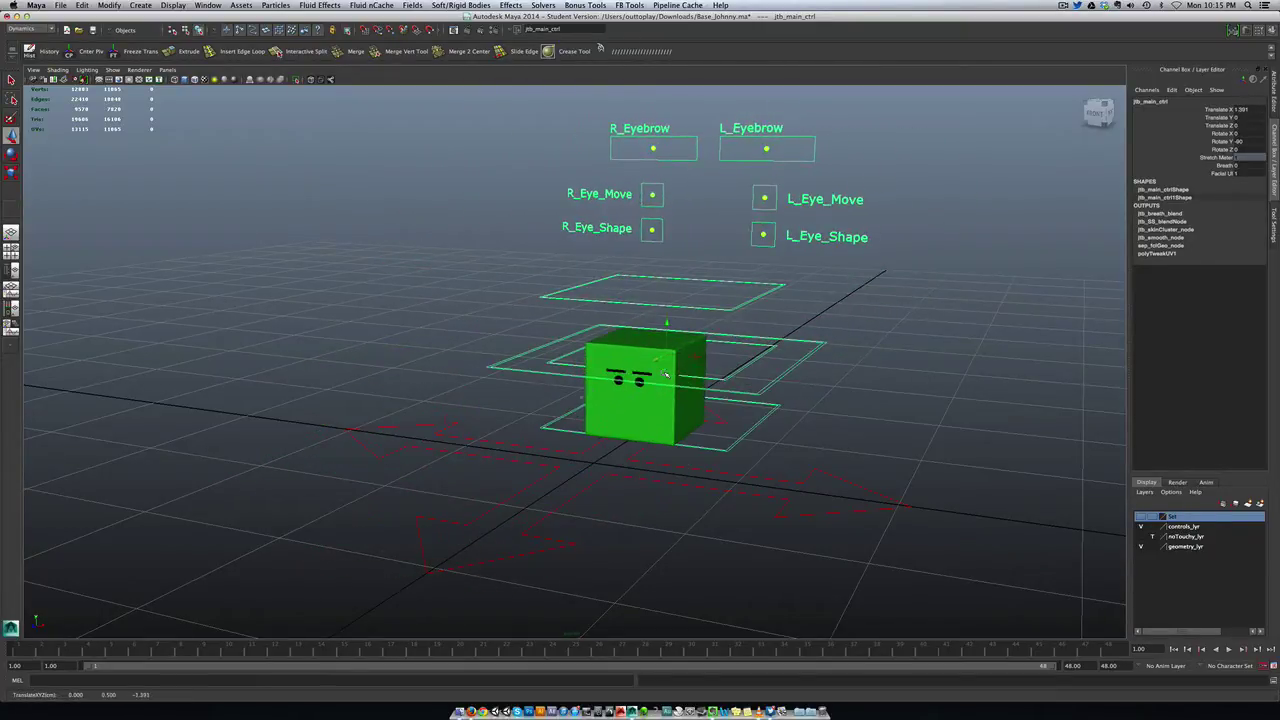
pyautogui.press('z')
pyautogui.press('z')
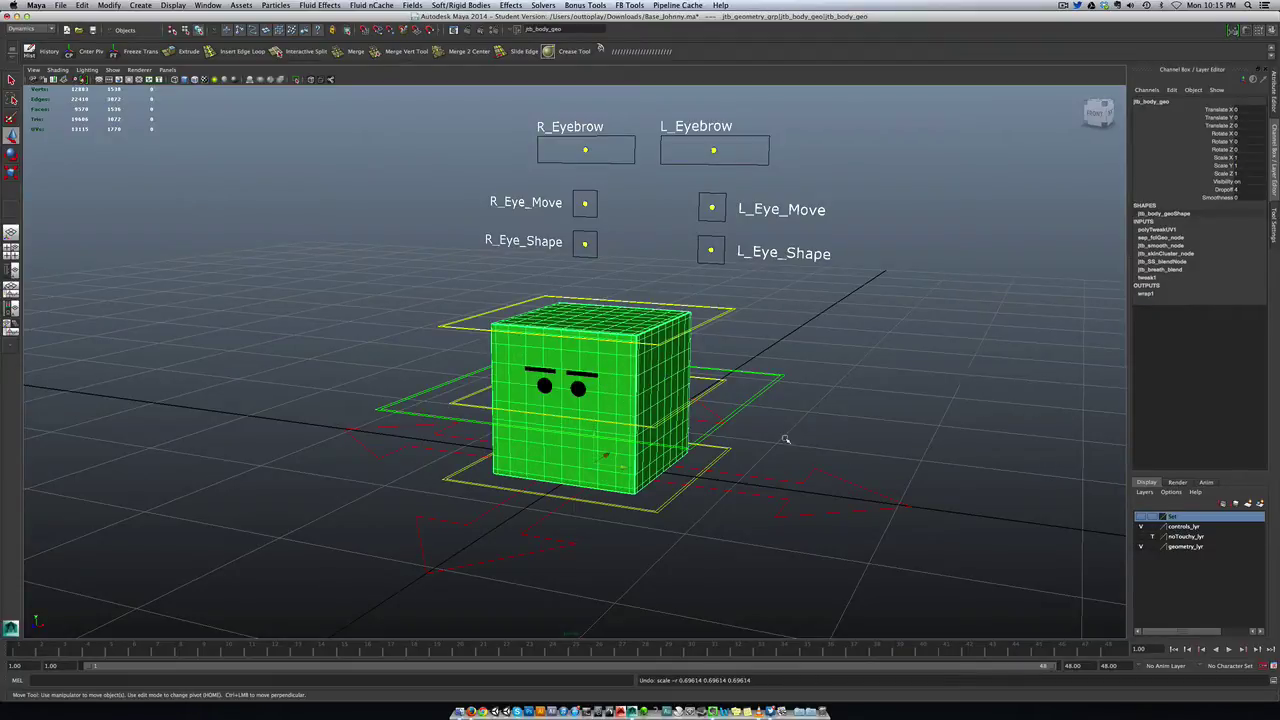
pyautogui.moveTo(638, 374); pyautogui.dragTo(600, 368, button='right')
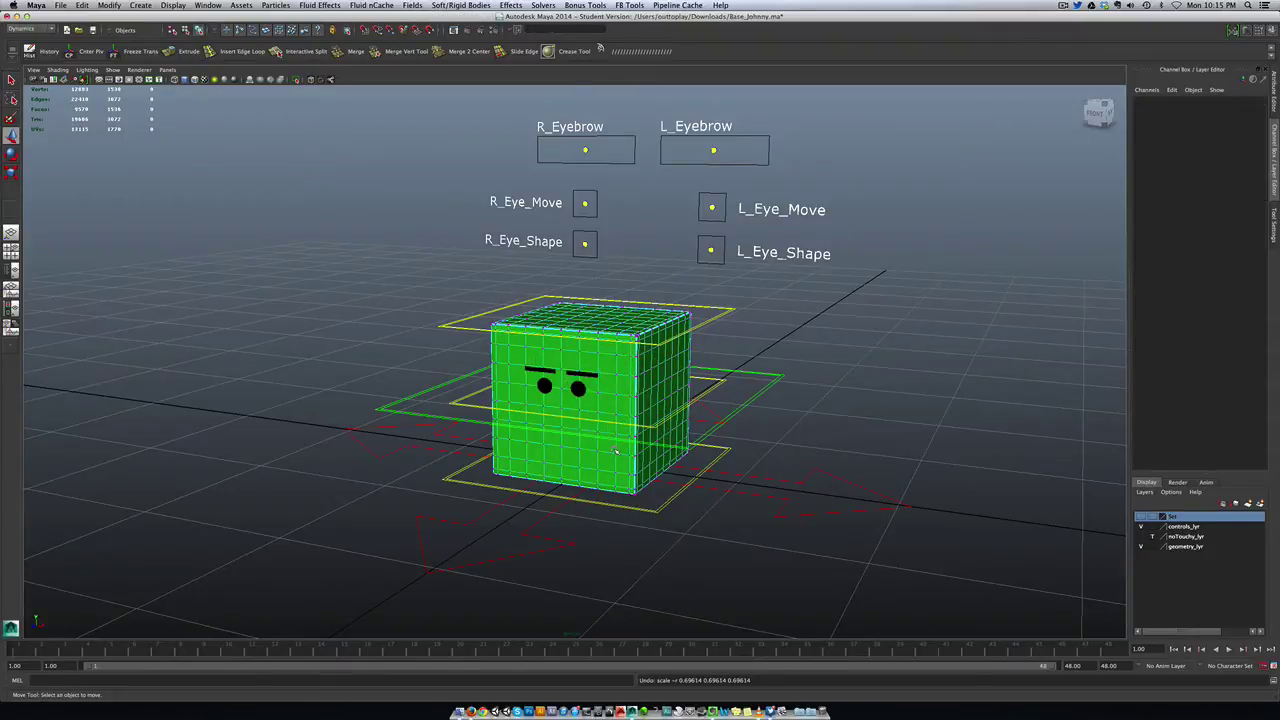
pyautogui.keyDown('alt'); pyautogui.moveTo(614, 440); pyautogui.dragTo(622, 446); pyautogui.keyUp('alt')
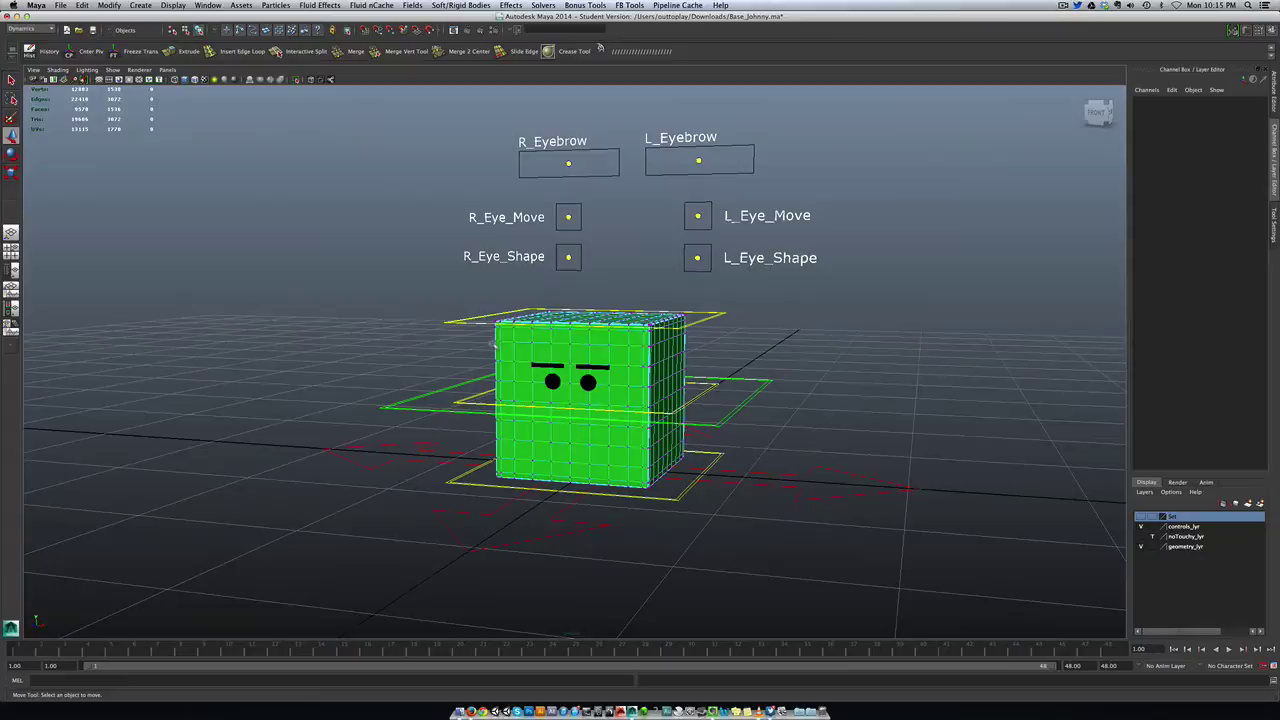
pyautogui.moveTo(592, 346); pyautogui.dragTo(609, 337, button='right')
pyautogui.click(609, 337)
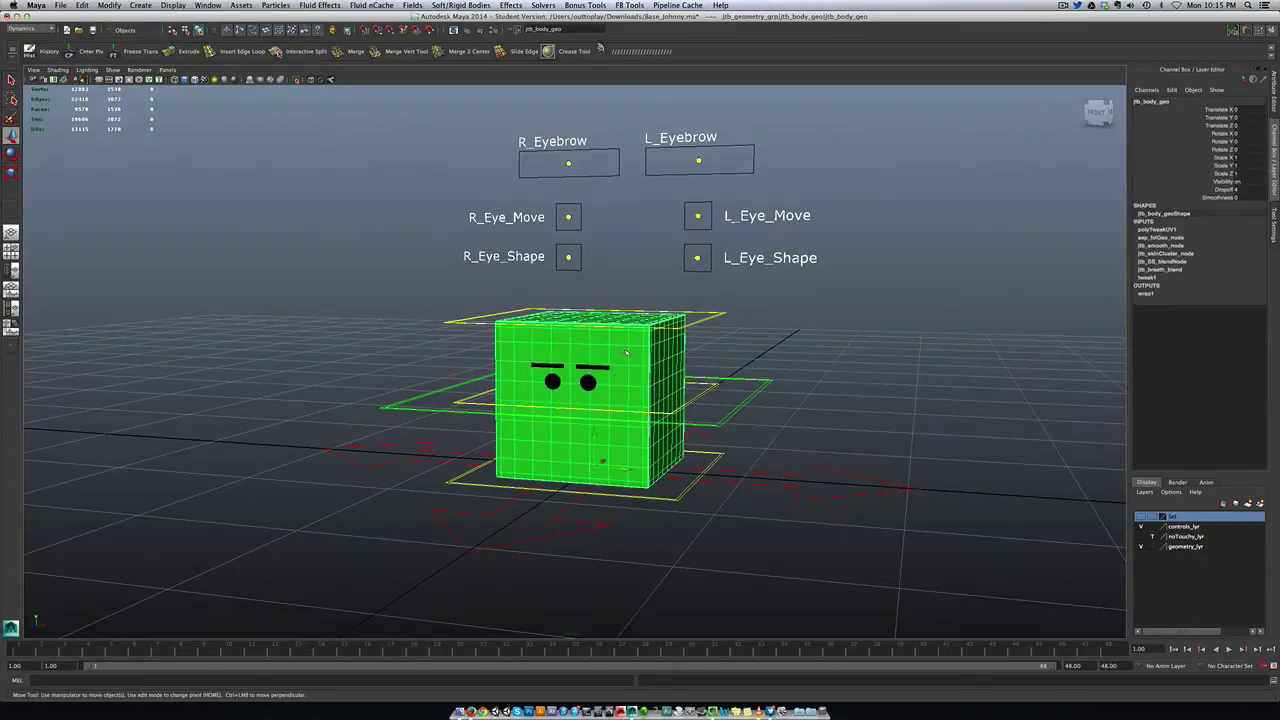
# - Select all vertices of the body cube, scale them down uniformly, and return to object mode
pyautogui.rightClick(624, 352)
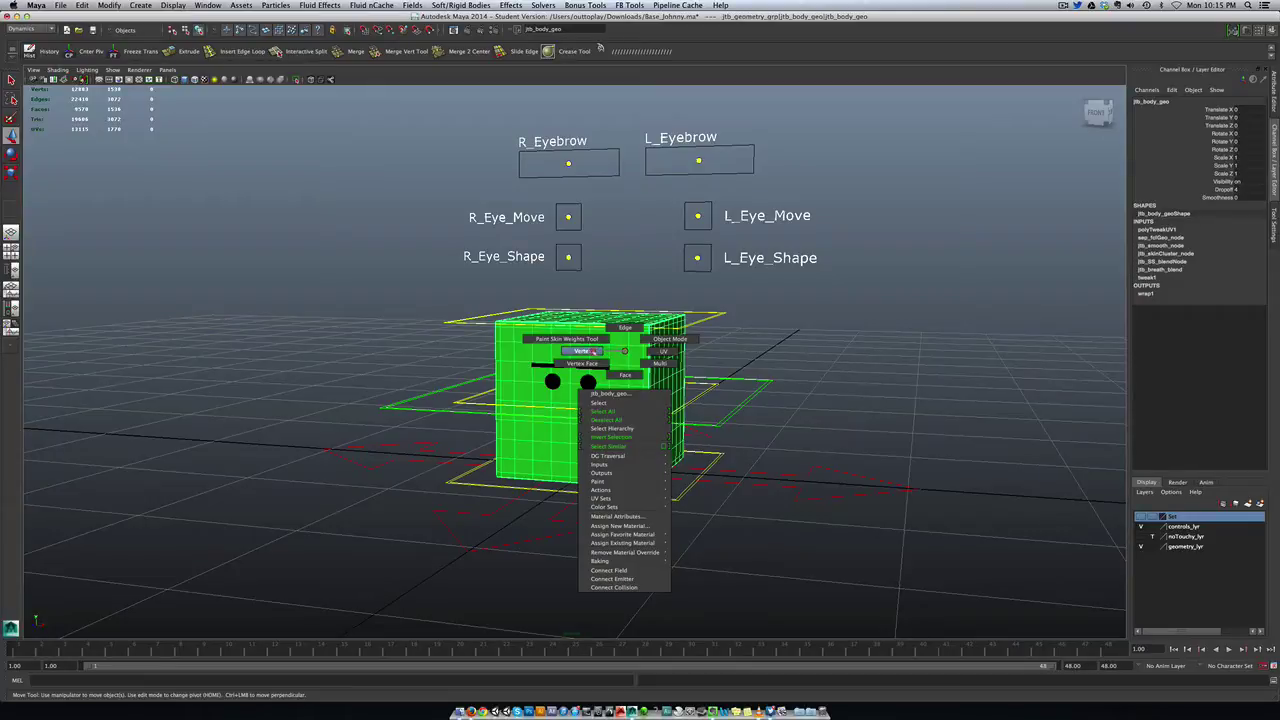
pyautogui.click(588, 351)
pyautogui.moveTo(736, 437); pyautogui.dragTo(741, 500)
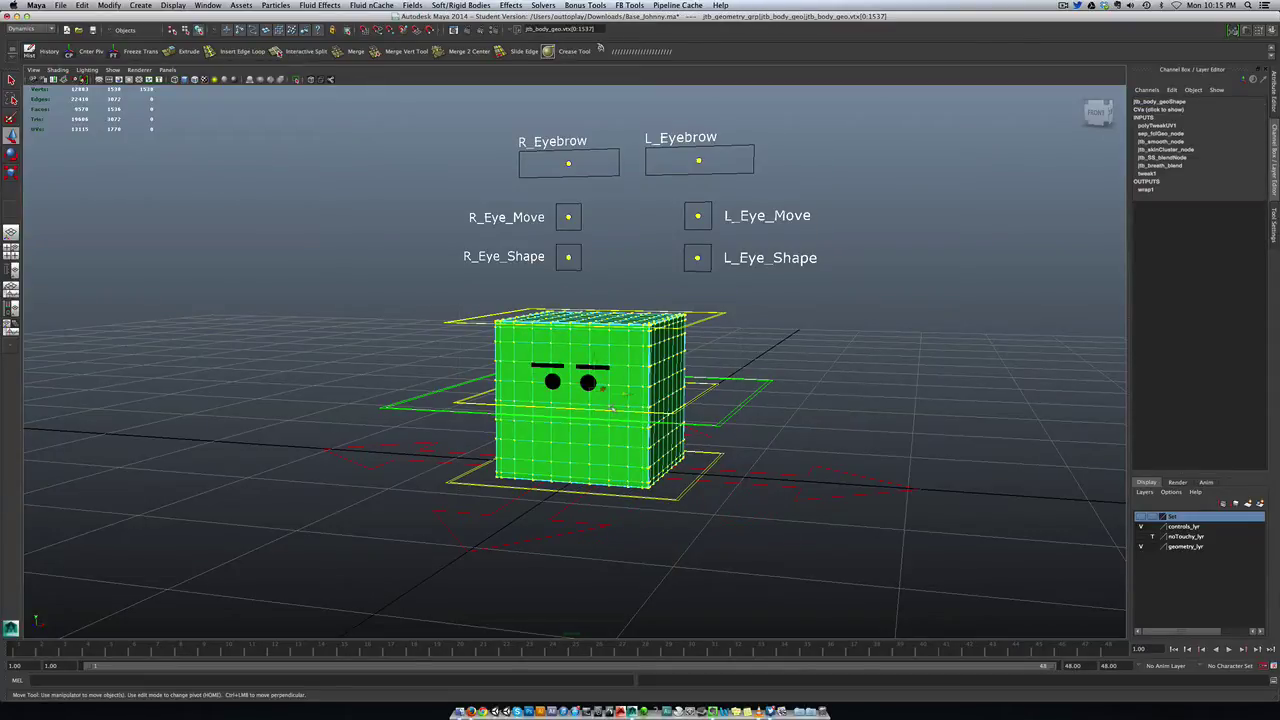
pyautogui.press('e')
pyautogui.press('r')
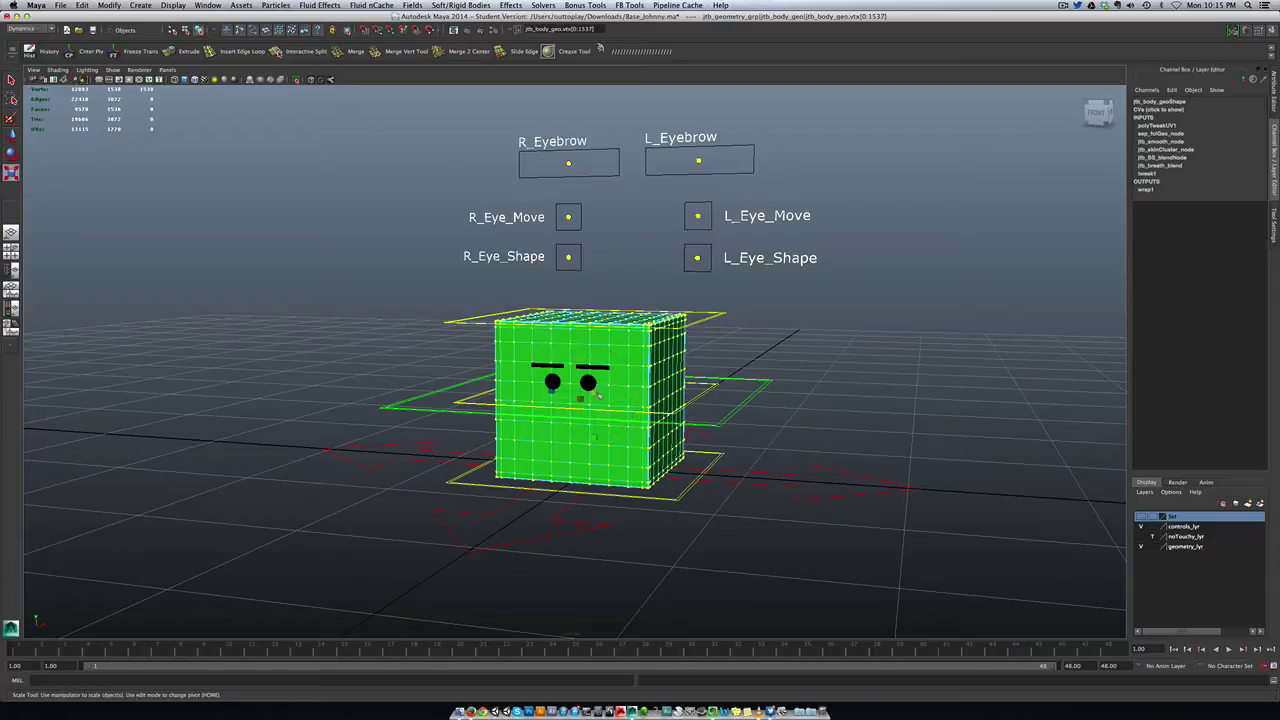
pyautogui.moveTo(600, 393); pyautogui.dragTo(550, 413)
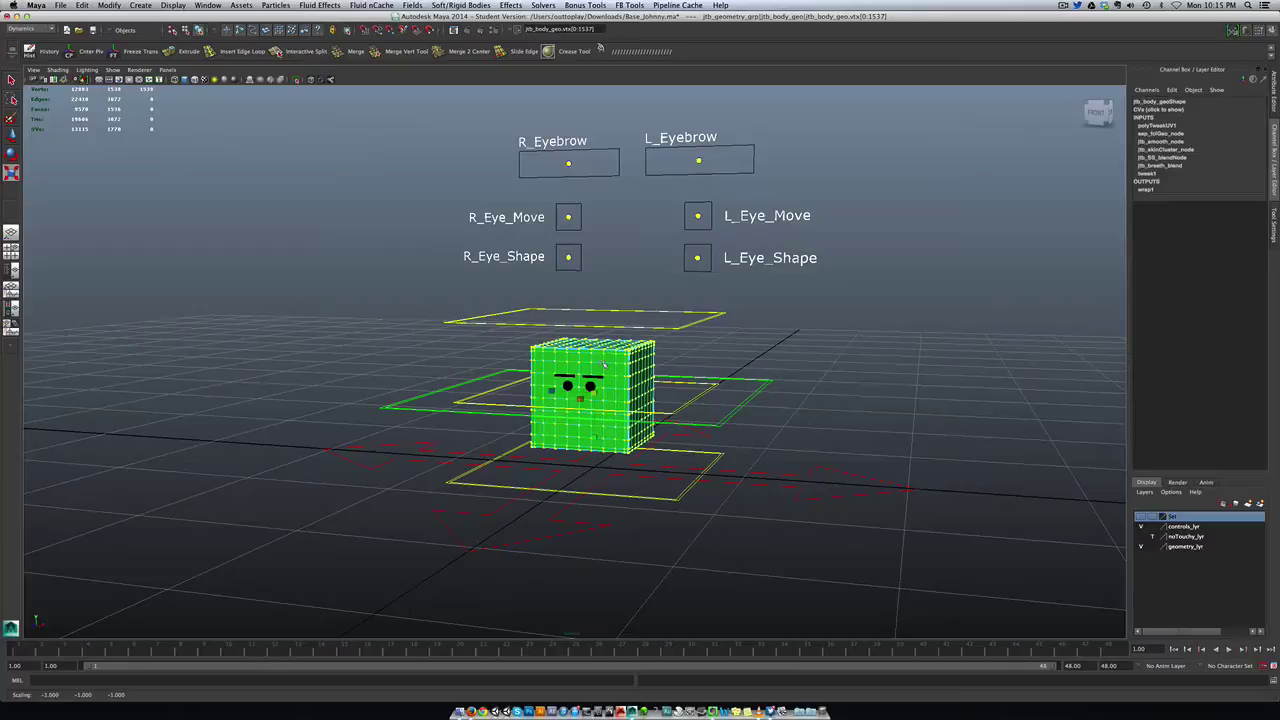
pyautogui.moveTo(603, 362); pyautogui.dragTo(626, 354, button='right')
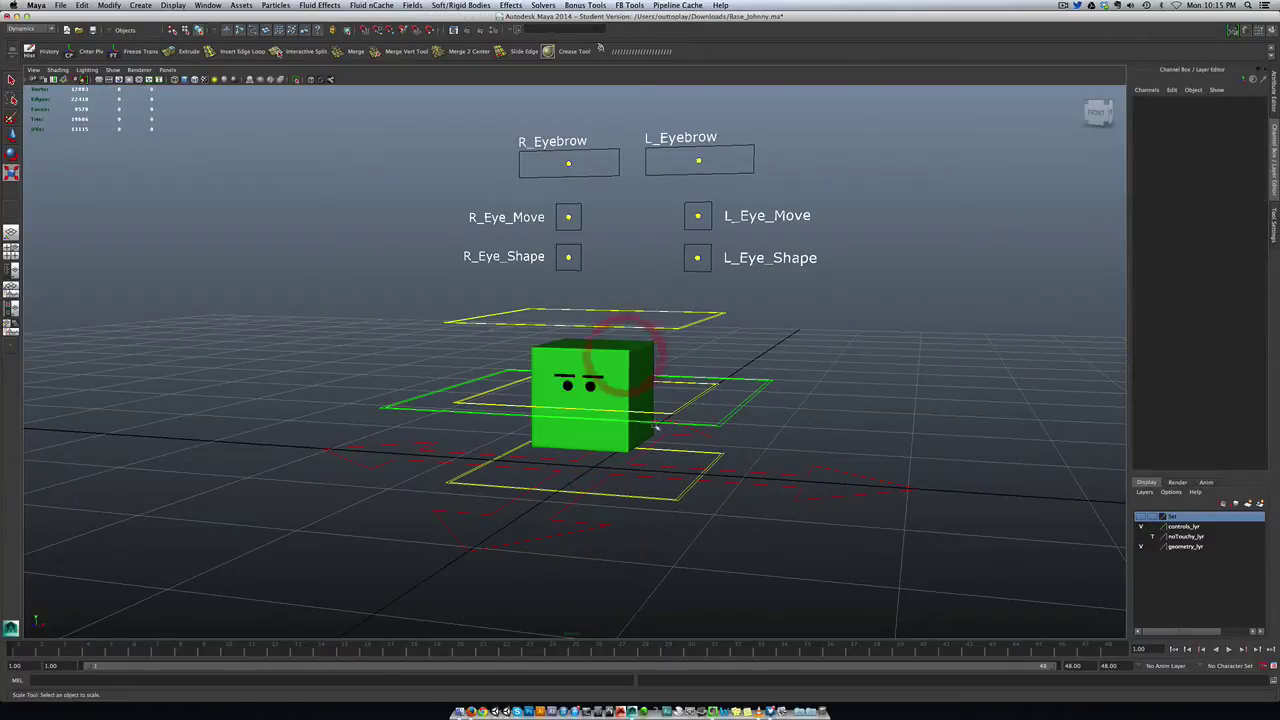
# - Move the main control jtb_main_ctrl a little along X, to about -0.163, to test how the resized body follows
pyautogui.moveTo(694, 491)
pyautogui.keyDown('alt'); pyautogui.mouseDown()
pyautogui.moveTo(626, 491)
pyautogui.moveTo(679, 496)
pyautogui.mouseUp(); pyautogui.keyUp('alt')
pyautogui.click(769, 394)
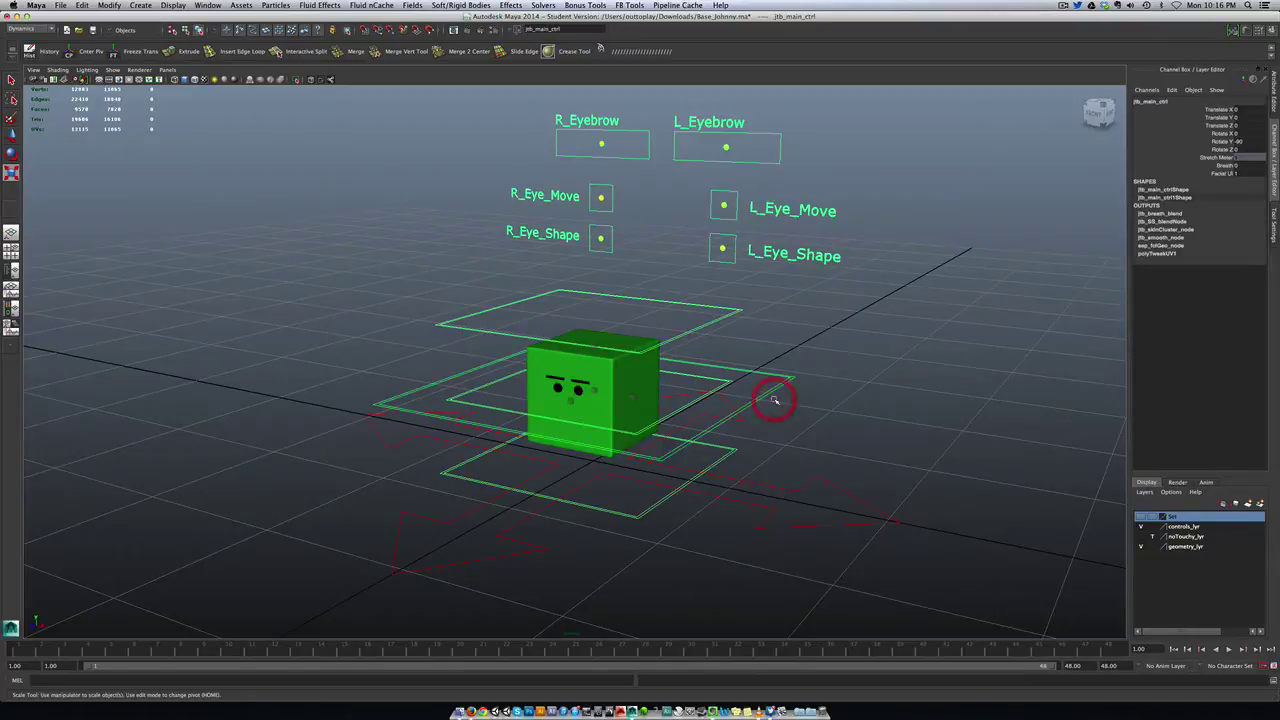
pyautogui.press('w')
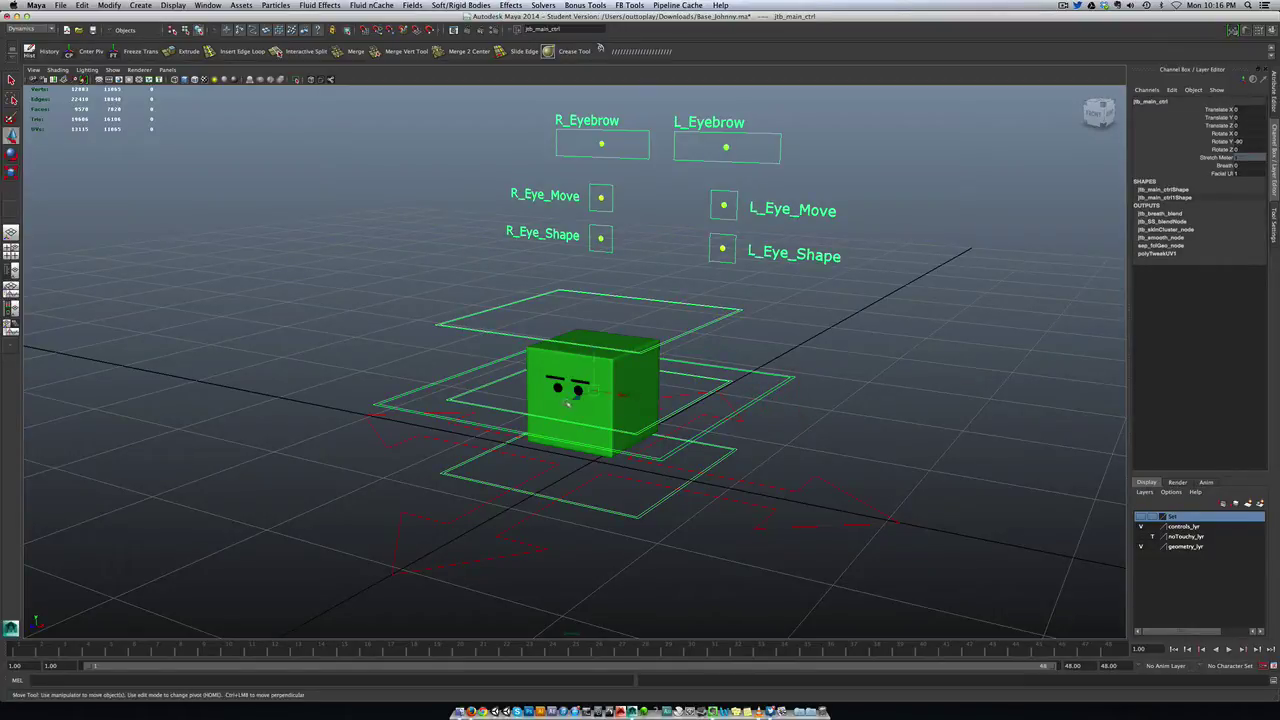
pyautogui.moveTo(577, 400); pyautogui.dragTo(607, 361)
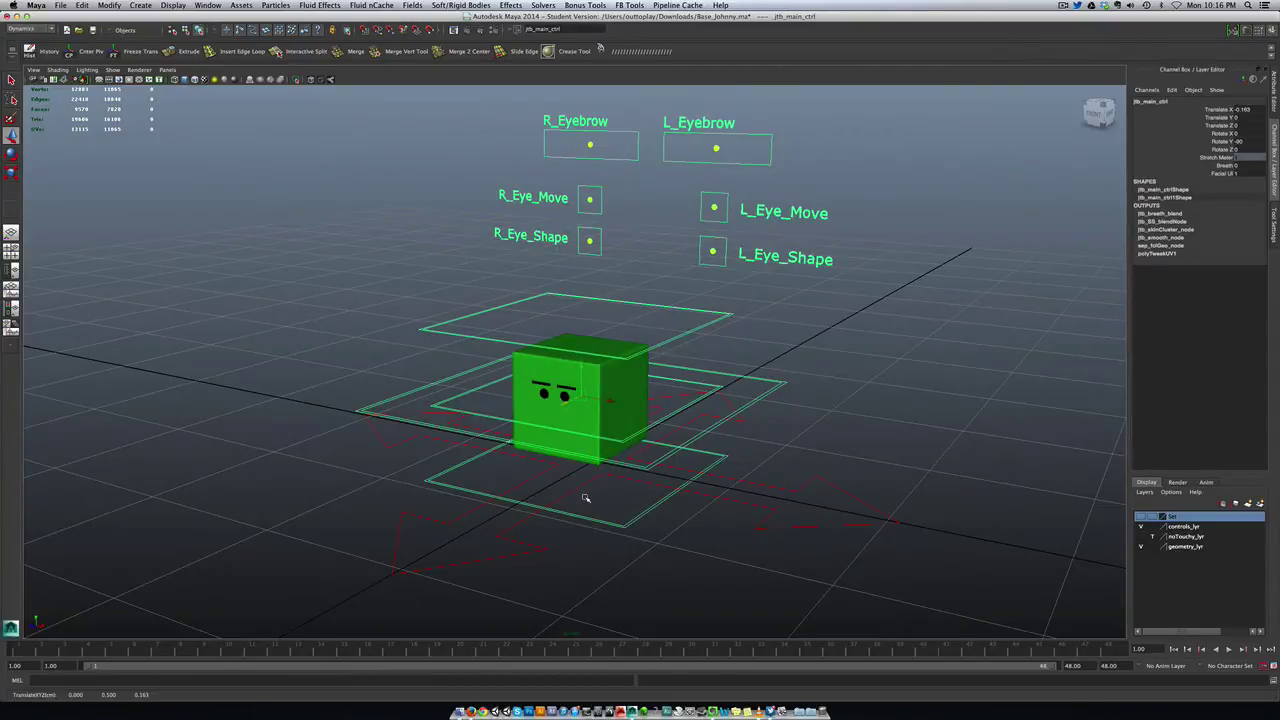
# - Test the lower control jtb_lwr_ctrl by moving it upward, and undo the move
pyautogui.keyDown('alt'); pyautogui.moveTo(586, 498); pyautogui.dragTo(640, 492); pyautogui.keyUp('alt')
pyautogui.click(623, 490)
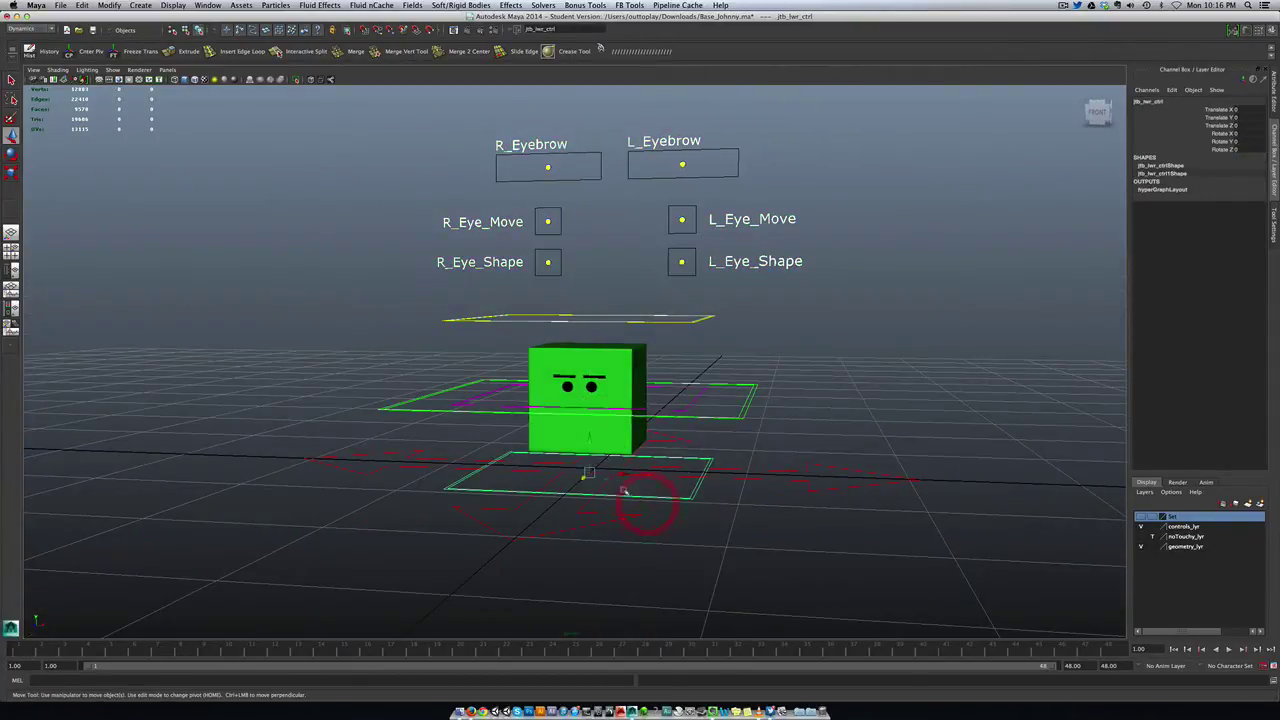
pyautogui.moveTo(590, 438); pyautogui.dragTo(592, 405)
pyautogui.press('z')
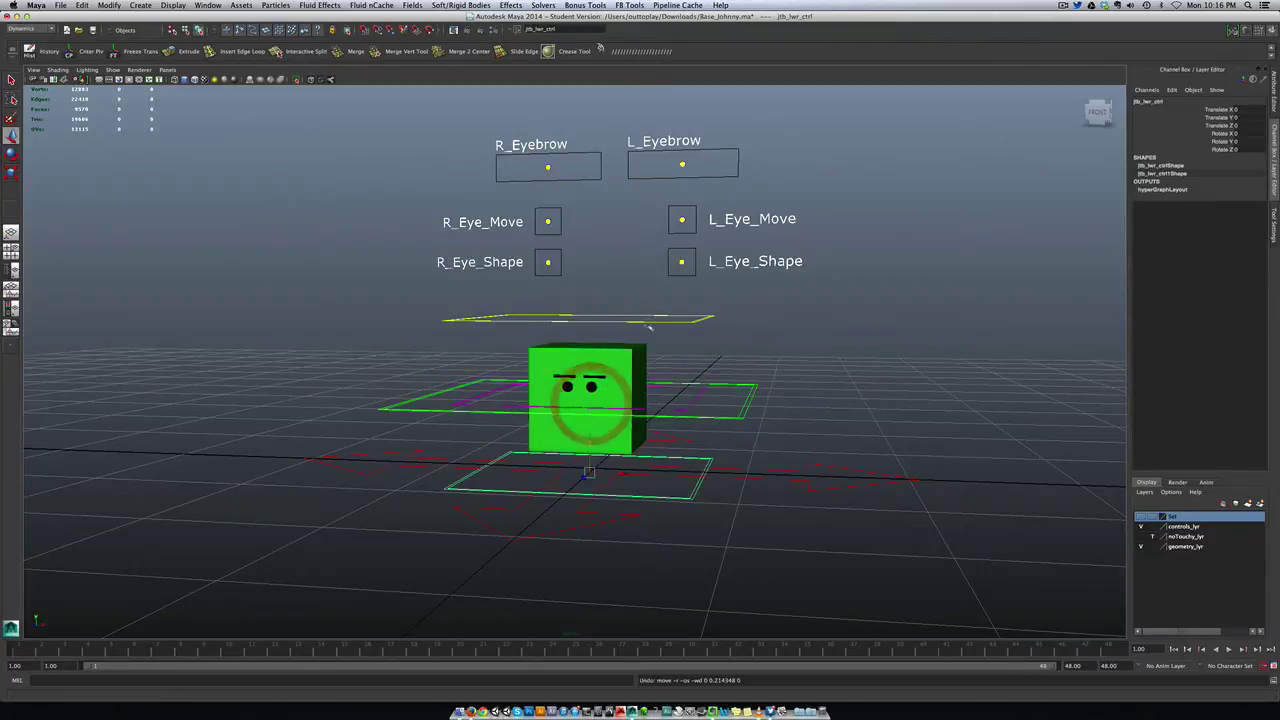
# - Test the upper control jtb_upr_ctrl by moving it vertically, and undo the moves
pyautogui.click(651, 322)
pyautogui.moveTo(589, 287); pyautogui.dragTo(589, 320)
pyautogui.press('z')
pyautogui.press('z')
pyautogui.press('z')
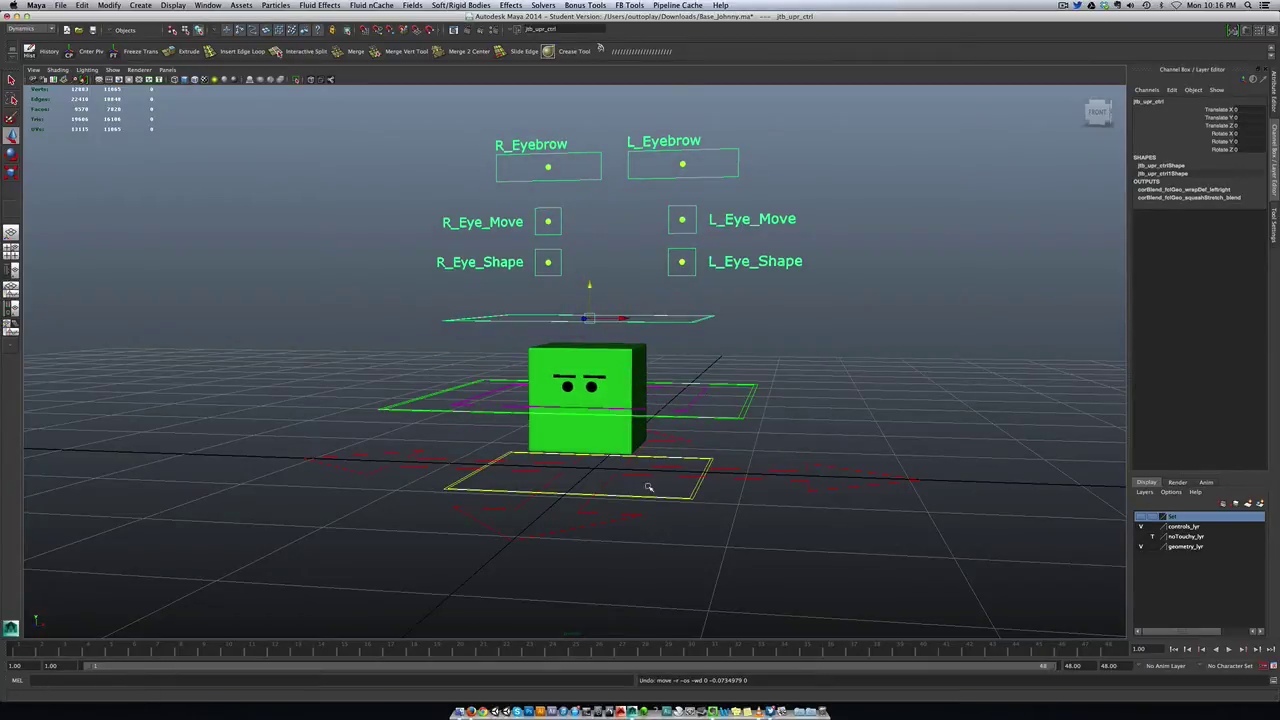
# - Select all vertices of the body cube and move them down toward the ground plane
pyautogui.keyDown('alt'); pyautogui.moveTo(653, 485); pyautogui.dragTo(623, 462); pyautogui.keyUp('alt')
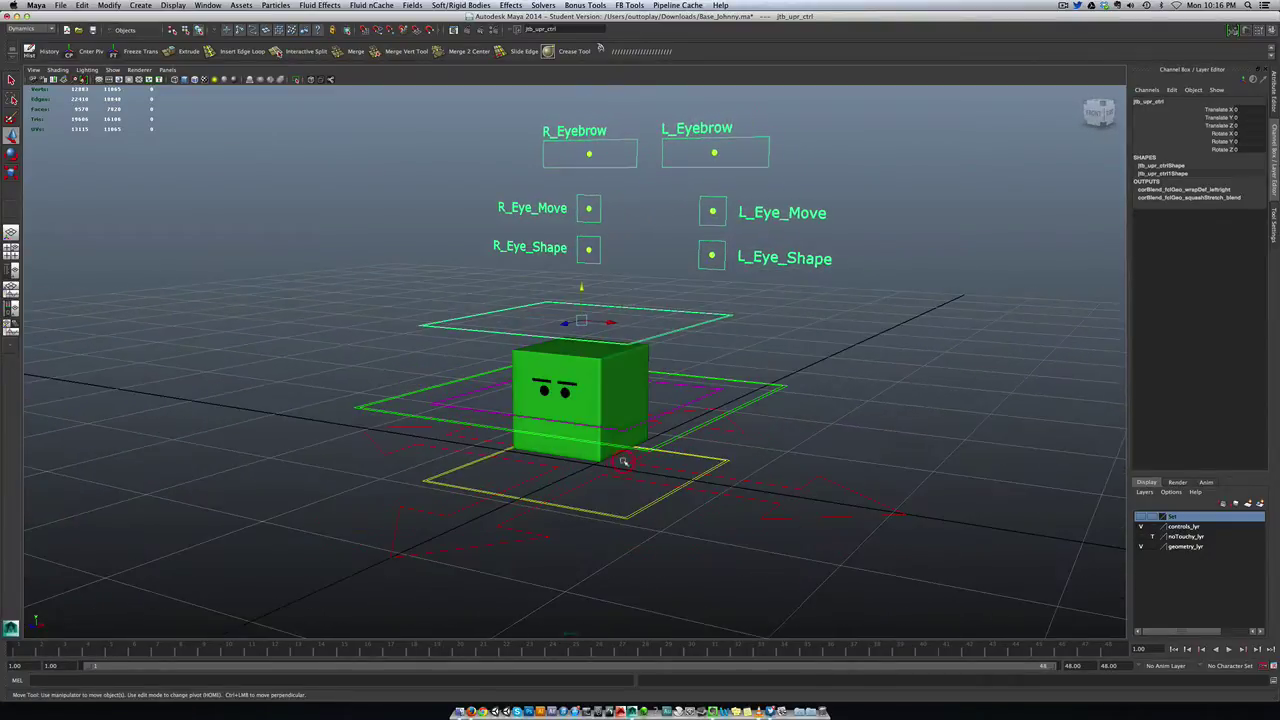
pyautogui.rightClick(596, 376)
pyautogui.click(632, 373)
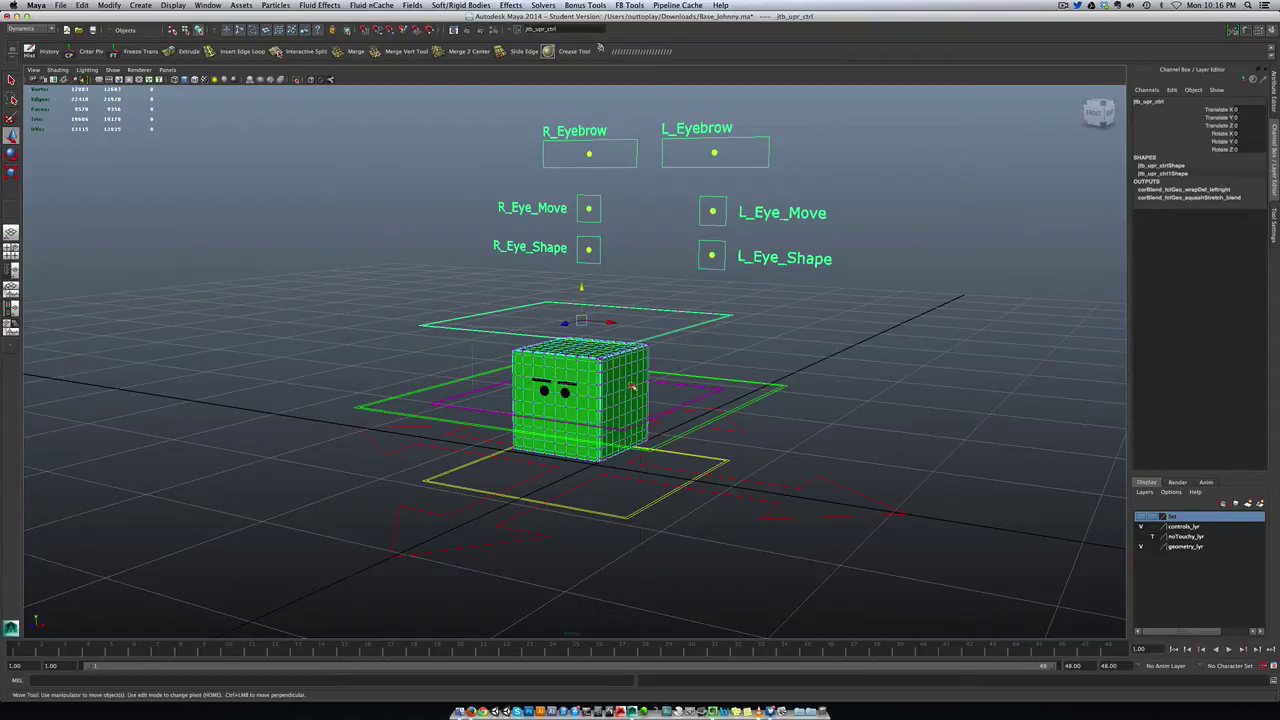
pyautogui.moveTo(631, 386); pyautogui.dragTo(676, 469)
pyautogui.keyDown('alt'); pyautogui.moveTo(588, 490); pyautogui.dragTo(567, 482); pyautogui.keyUp('alt')
pyautogui.moveTo(577, 372); pyautogui.dragTo(580, 398, button='middle')
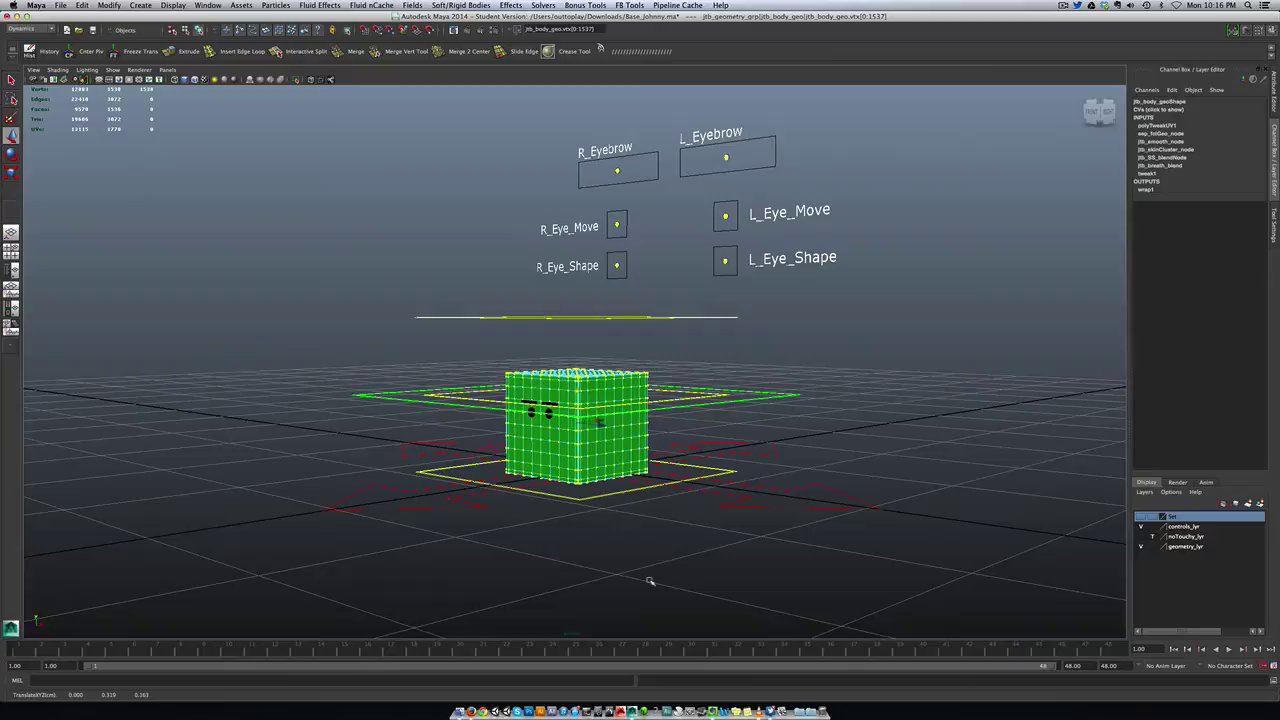
# - Fine-tune the body vertices' height in the side view so the cube rests on the ground line, and return to object mode in perspective
pyautogui.press('space')
pyautogui.moveTo(649, 581); pyautogui.dragTo(677, 579)
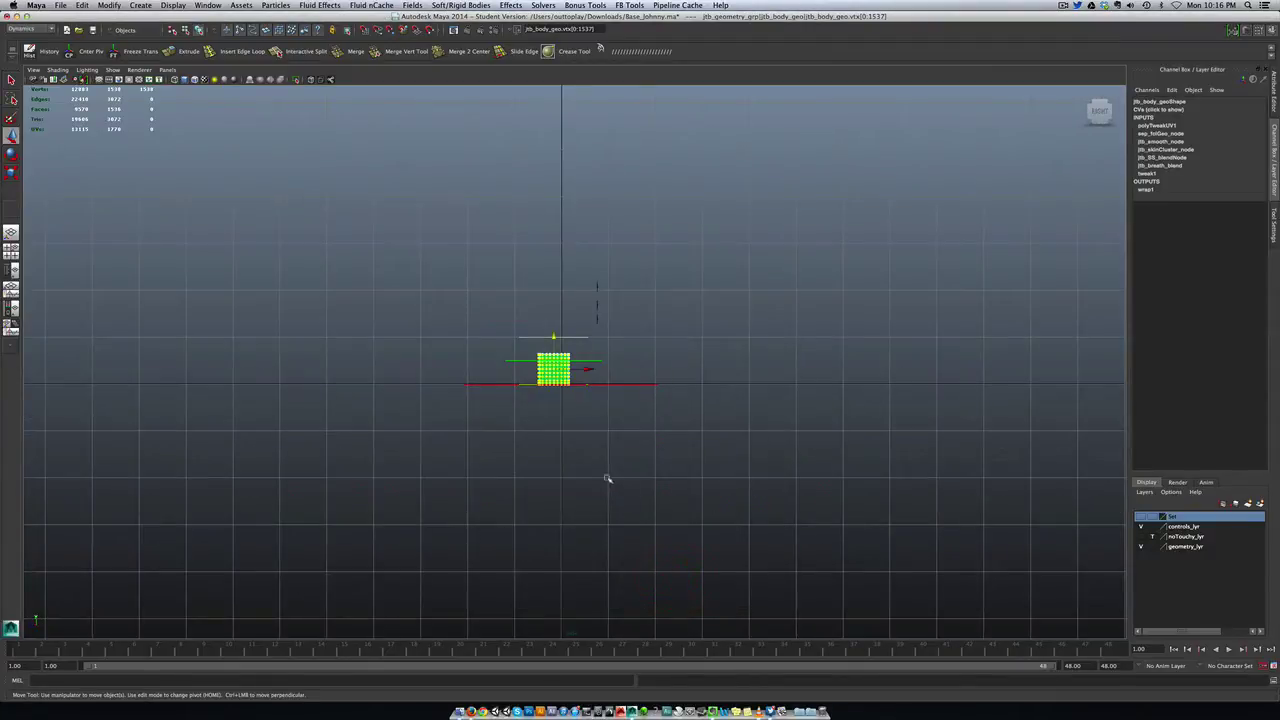
pyautogui.scroll(6, 480, 357)
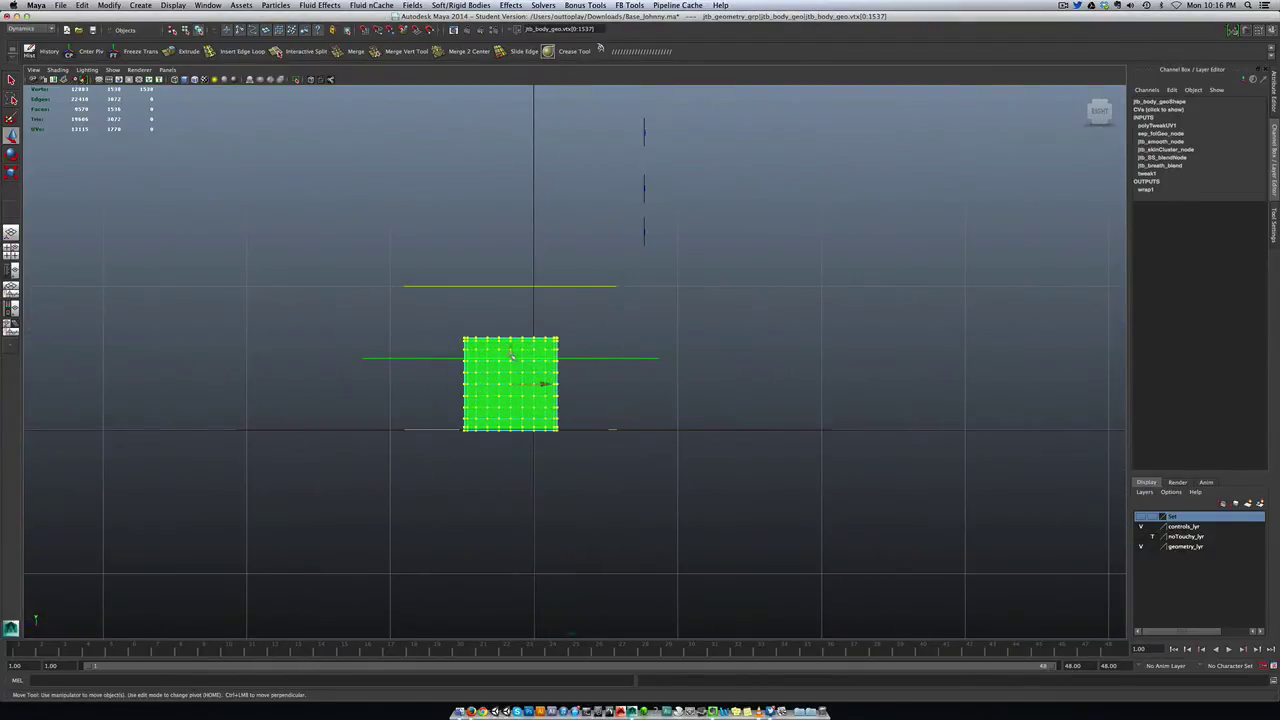
pyautogui.moveTo(511, 356); pyautogui.dragTo(512, 354)
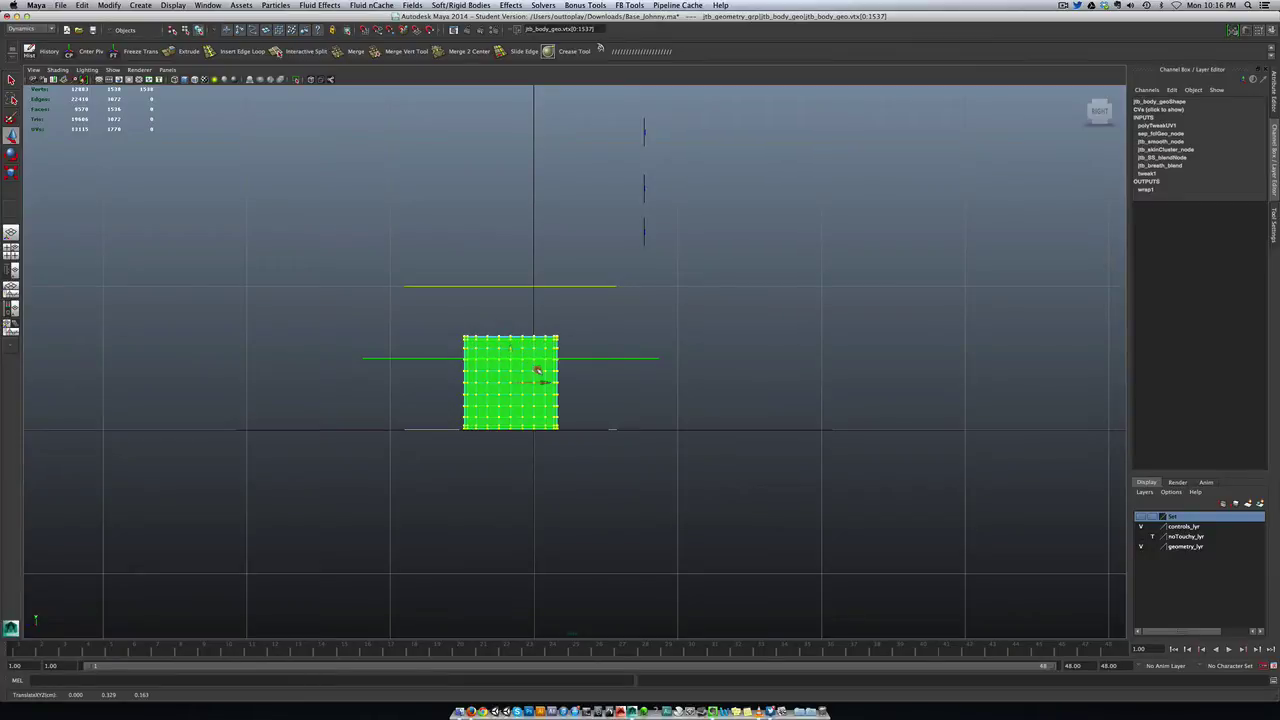
pyautogui.moveTo(537, 371); pyautogui.dragTo(560, 360, button='right')
pyautogui.click(540, 369)
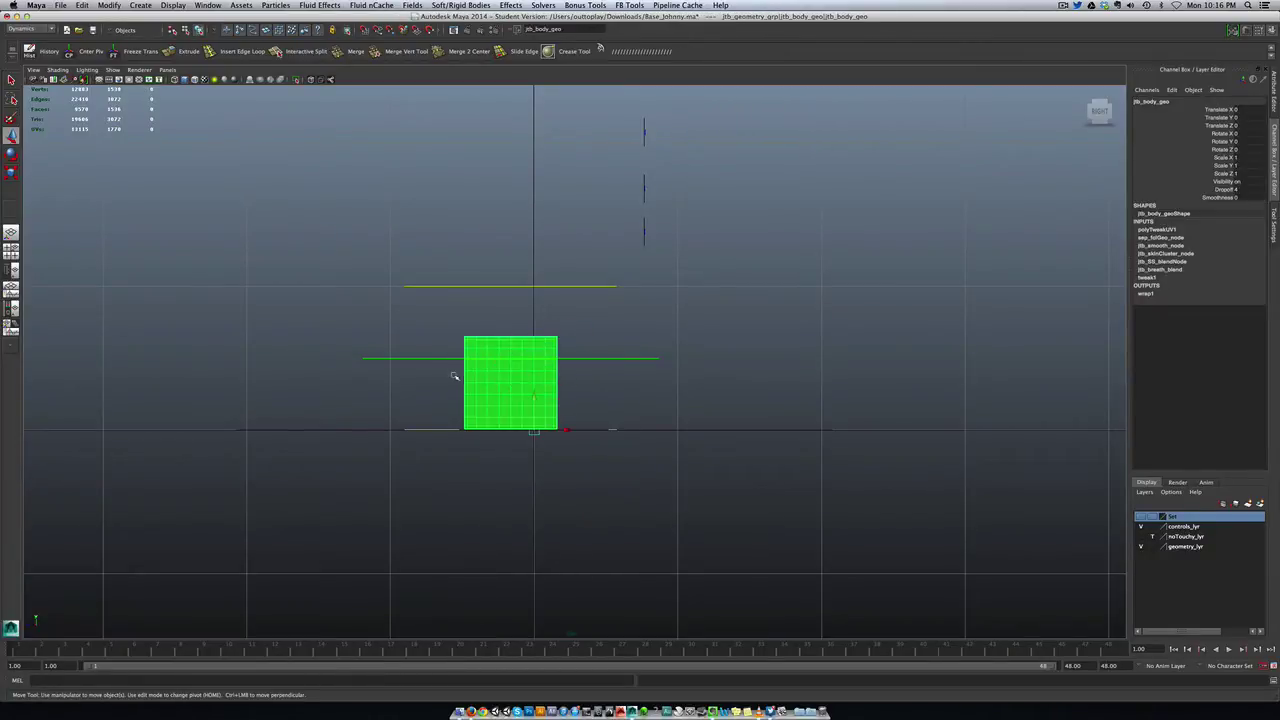
pyautogui.press('space')
pyautogui.moveTo(468, 390)
pyautogui.mouseDown()
pyautogui.moveTo(497, 377)
pyautogui.moveTo(477, 368)
pyautogui.mouseUp()
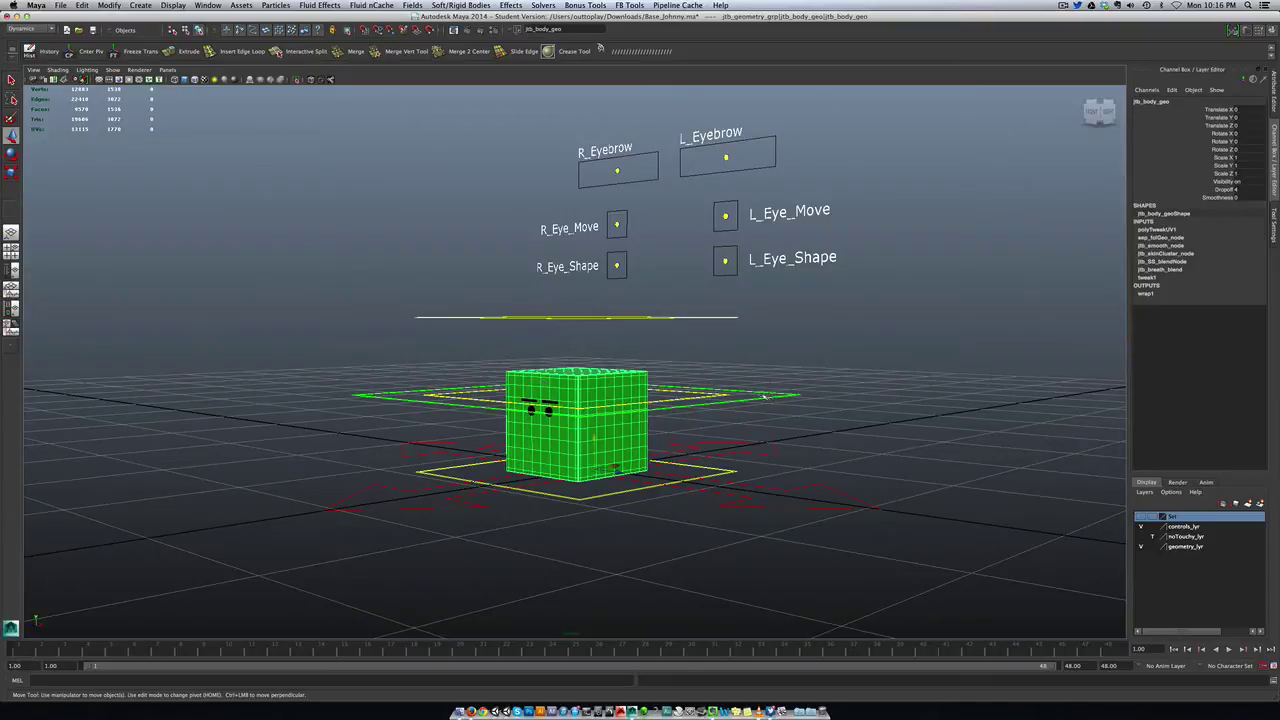
# - Test the lowered body by moving the lower control jtb_lwr_ctrl upward, and undo the test move
pyautogui.moveTo(638, 354); pyautogui.dragTo(577, 288)
pyautogui.press('super+z')
pyautogui.click(598, 487)
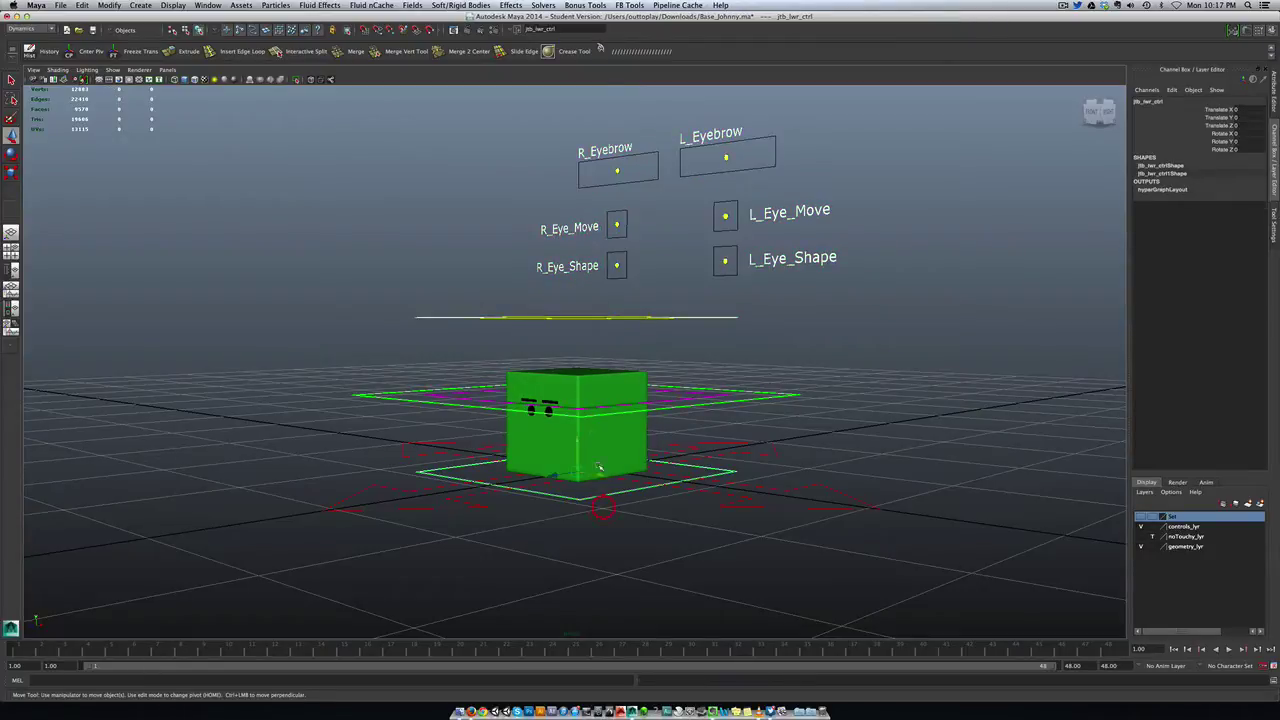
pyautogui.moveTo(576, 440); pyautogui.dragTo(576, 425, button='middle')
pyautogui.hotkey('ctrl', 'z')
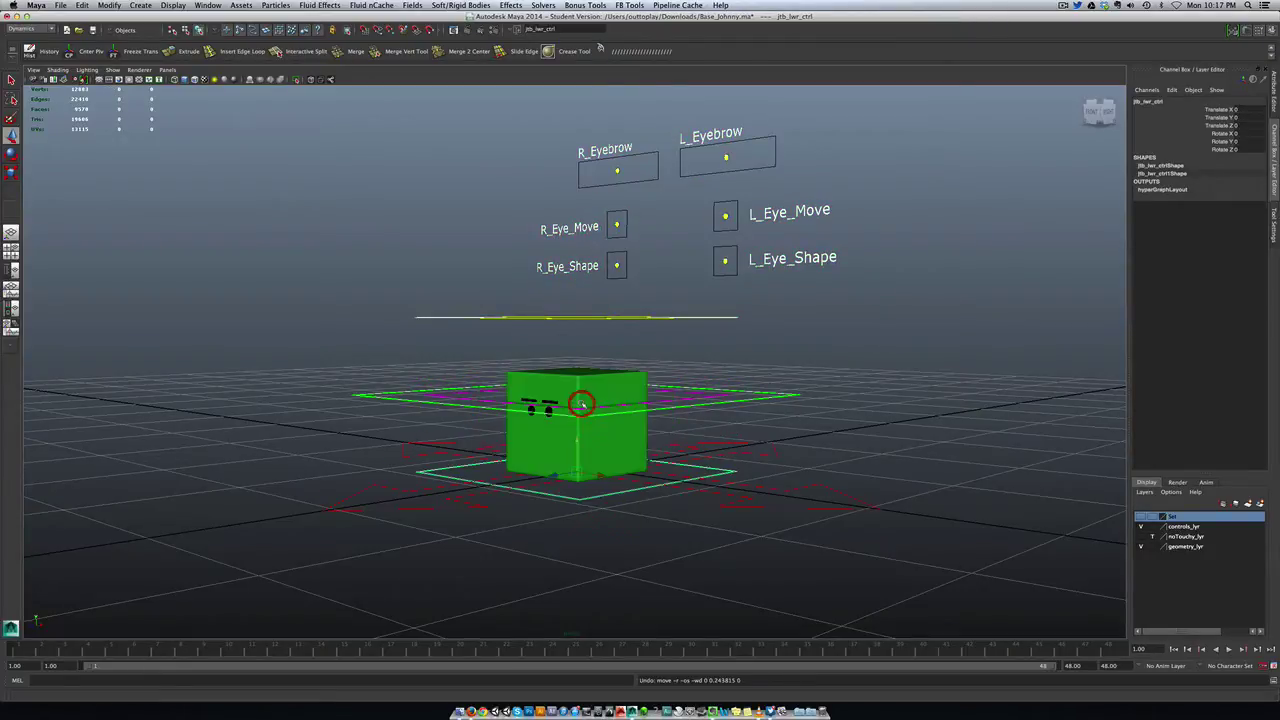
# - Test the main control jtb_main_ctrl by moving the whole character freely around the scene
pyautogui.click(773, 393)
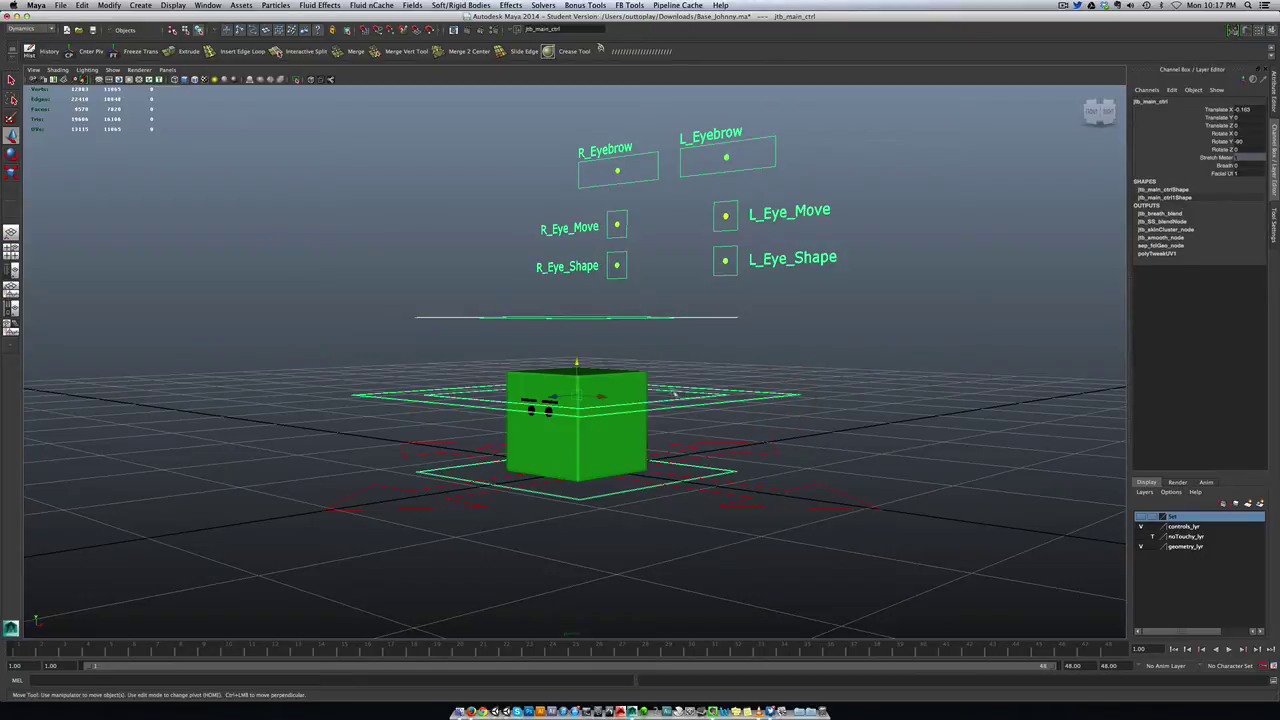
pyautogui.keyDown('alt'); pyautogui.moveTo(654, 390); pyautogui.dragTo(664, 396); pyautogui.keyUp('alt')
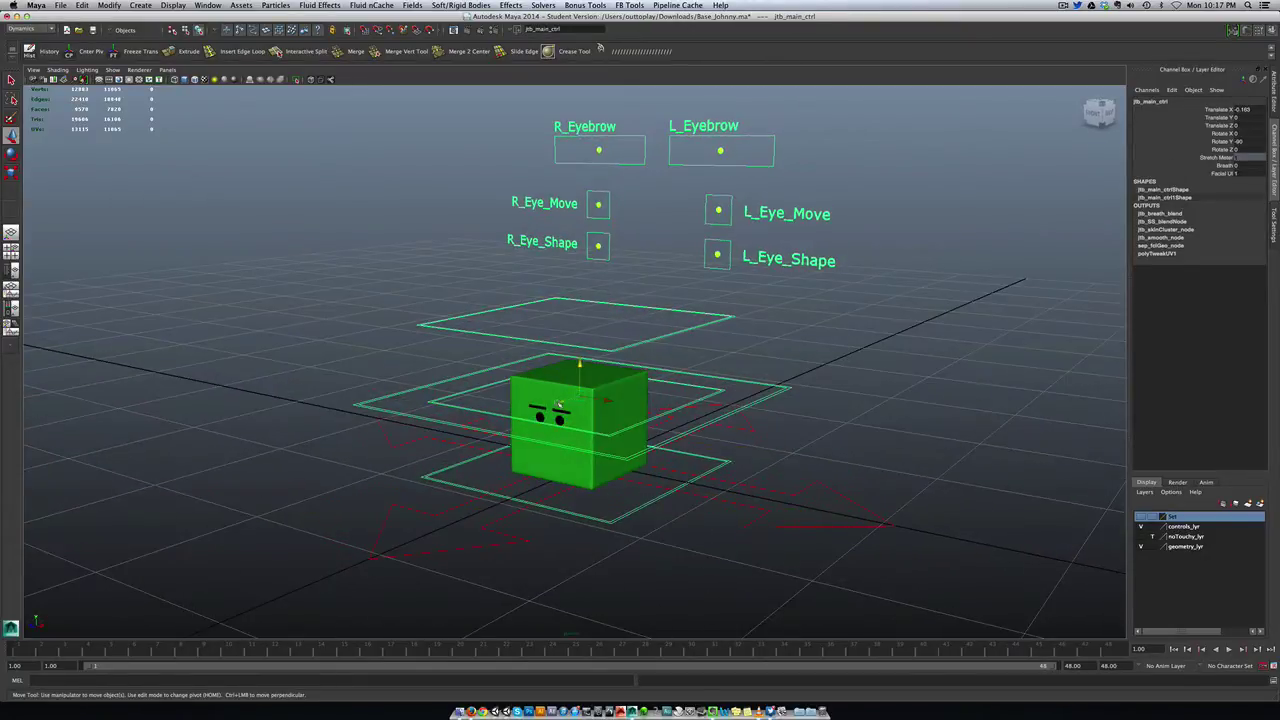
pyautogui.moveTo(566, 396); pyautogui.dragTo(635, 359)
pyautogui.moveTo(634, 360); pyautogui.dragTo(355, 380, button='middle')
pyautogui.moveTo(355, 380); pyautogui.dragTo(762, 128)
pyautogui.moveTo(720, 330); pyautogui.dragTo(788, 402, button='middle')
# - Test the middle control jtb_mid_ctrl by moving it sideways, and undo the test move
pyautogui.click(781, 399)
pyautogui.moveTo(783, 404); pyautogui.dragTo(737, 395)
pyautogui.press('super+z')
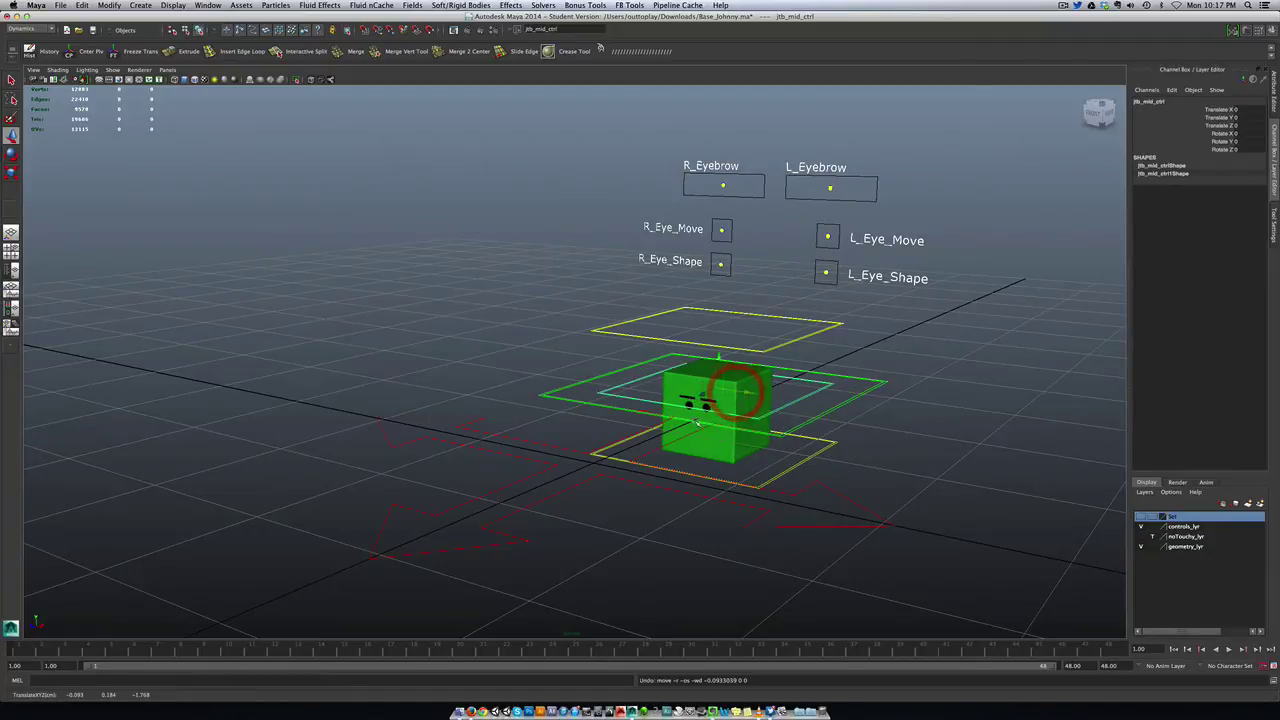
# - Reset the main control jtb_main_ctrl by setting its Translate X, Y, Z and Rotate X to 0
pyautogui.moveTo(652, 445)
pyautogui.keyDown('alt'); pyautogui.mouseDown()
pyautogui.moveTo(642, 405)
pyautogui.moveTo(632, 447)
pyautogui.moveTo(666, 432)
pyautogui.mouseUp(); pyautogui.keyUp('alt')
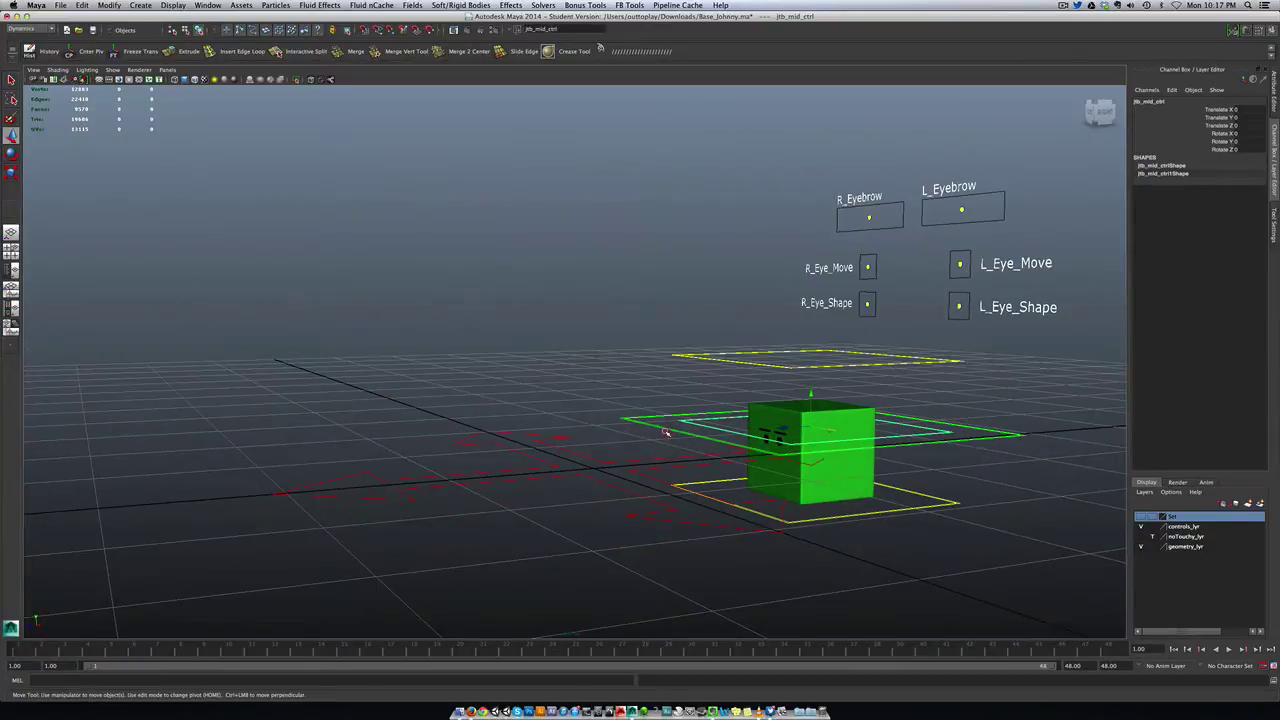
pyautogui.click(685, 430)
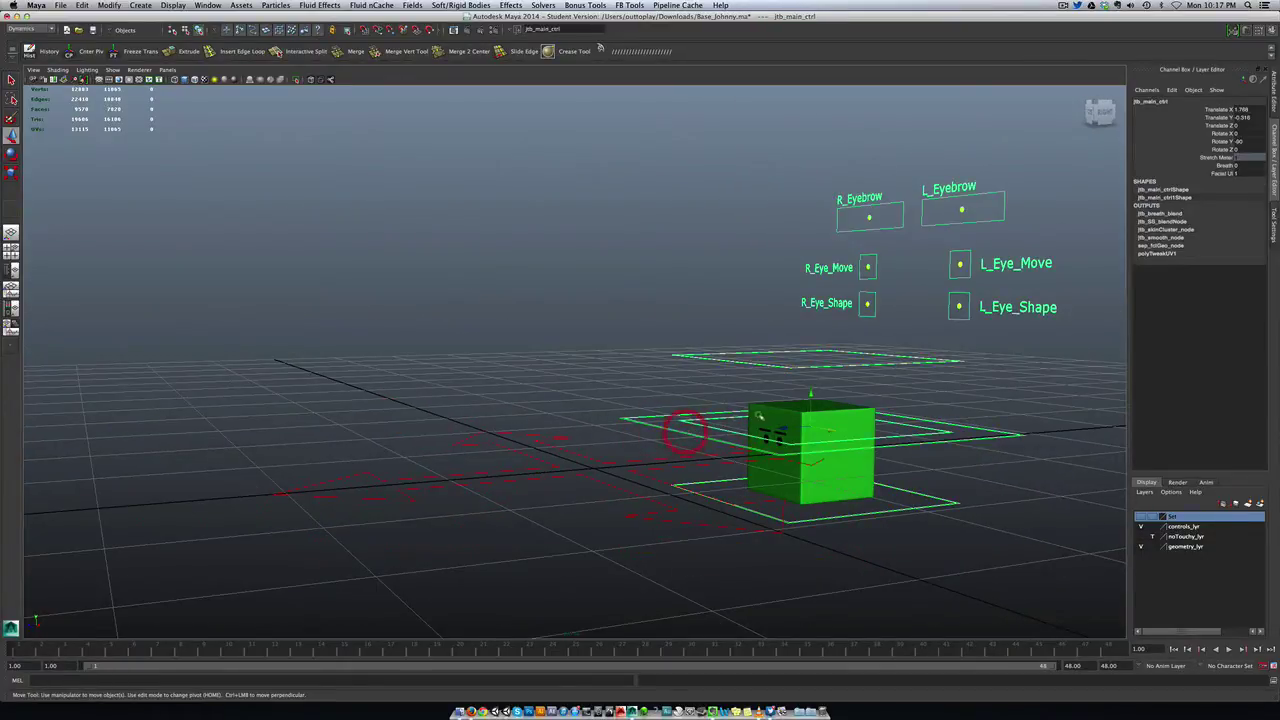
pyautogui.moveTo(1253, 110); pyautogui.dragTo(1255, 132)
pyautogui.write('0')
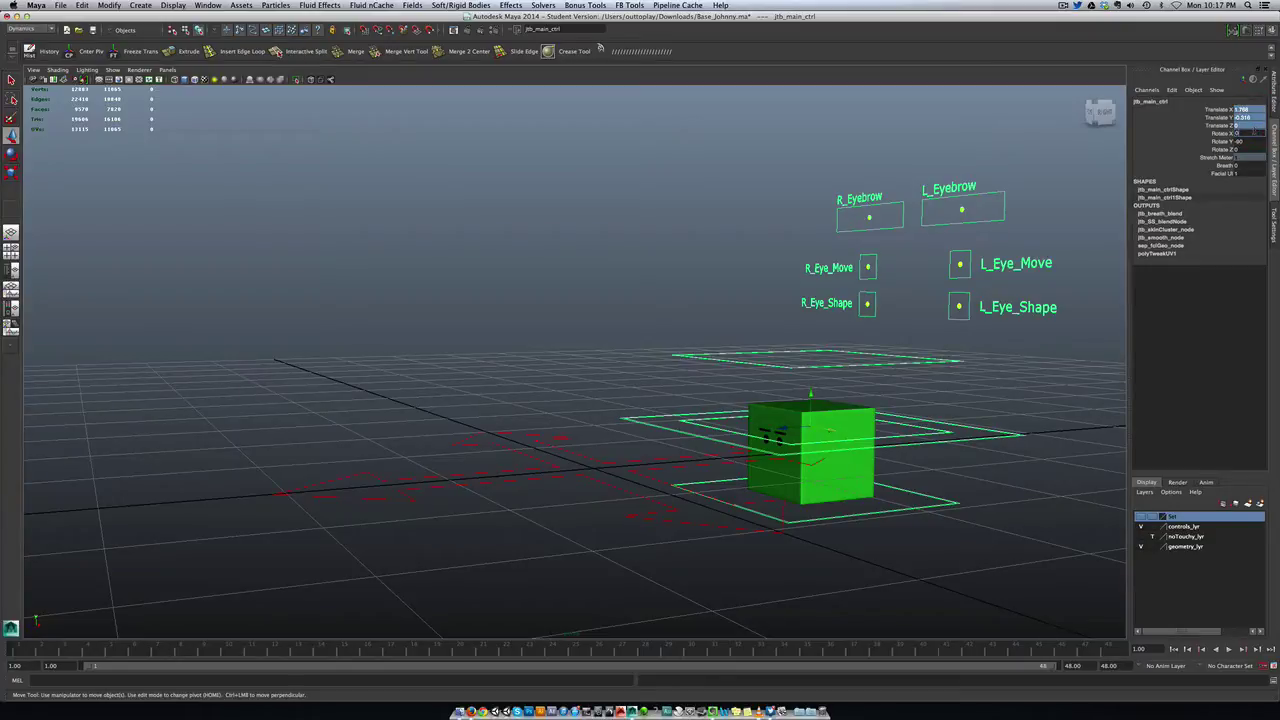
pyautogui.press('Return')
pyautogui.moveTo(1000, 418)
pyautogui.keyDown('alt'); pyautogui.mouseDown()
pyautogui.moveTo(951, 409)
pyautogui.moveTo(1023, 423)
pyautogui.mouseUp(); pyautogui.keyUp('alt')
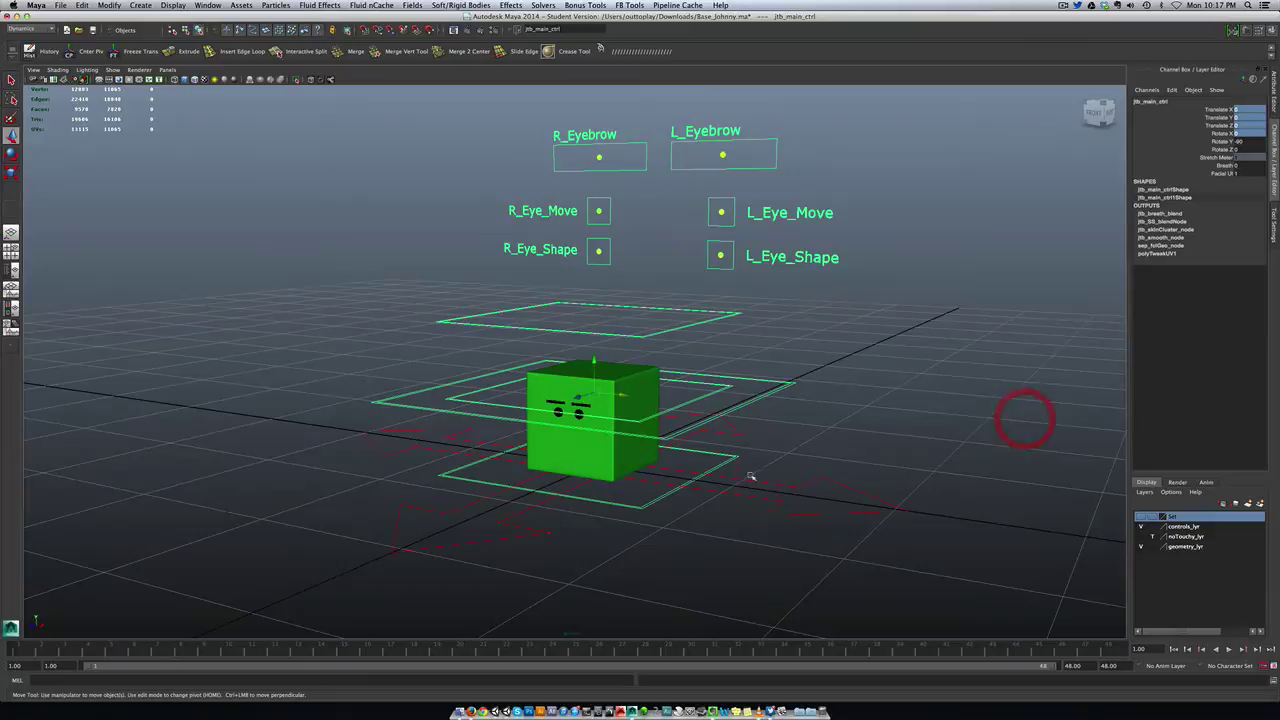
# - Lift the character off the ground with the main control jtb_main_ctrl as a test, undoing each move
pyautogui.click(631, 506)
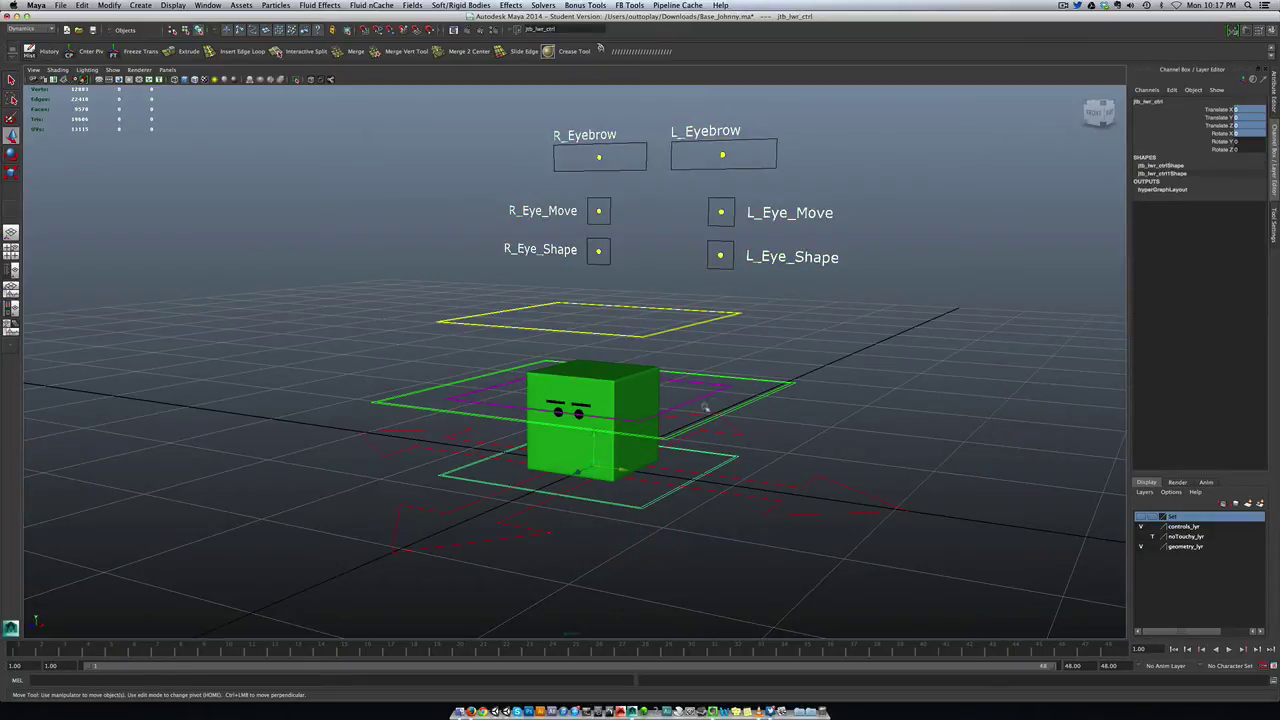
pyautogui.click(770, 400)
pyautogui.moveTo(595, 362); pyautogui.dragTo(596, 322)
pyautogui.hotkey('ctrl', 'z')
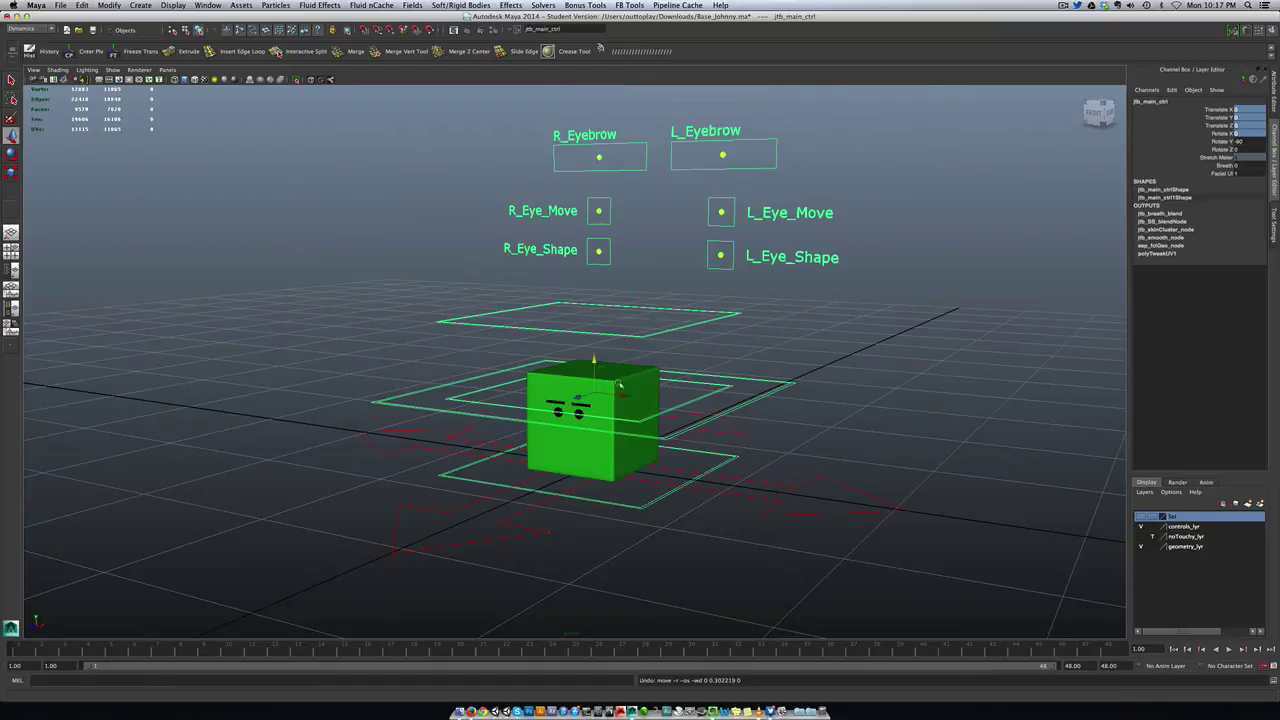
pyautogui.moveTo(696, 455)
pyautogui.keyDown('alt'); pyautogui.mouseDown()
pyautogui.moveTo(594, 446)
pyautogui.moveTo(663, 463)
pyautogui.moveTo(698, 455)
pyautogui.mouseUp(); pyautogui.keyUp('alt')
pyautogui.scroll(4, 635, 426)
pyautogui.scroll(-5, 632, 423)
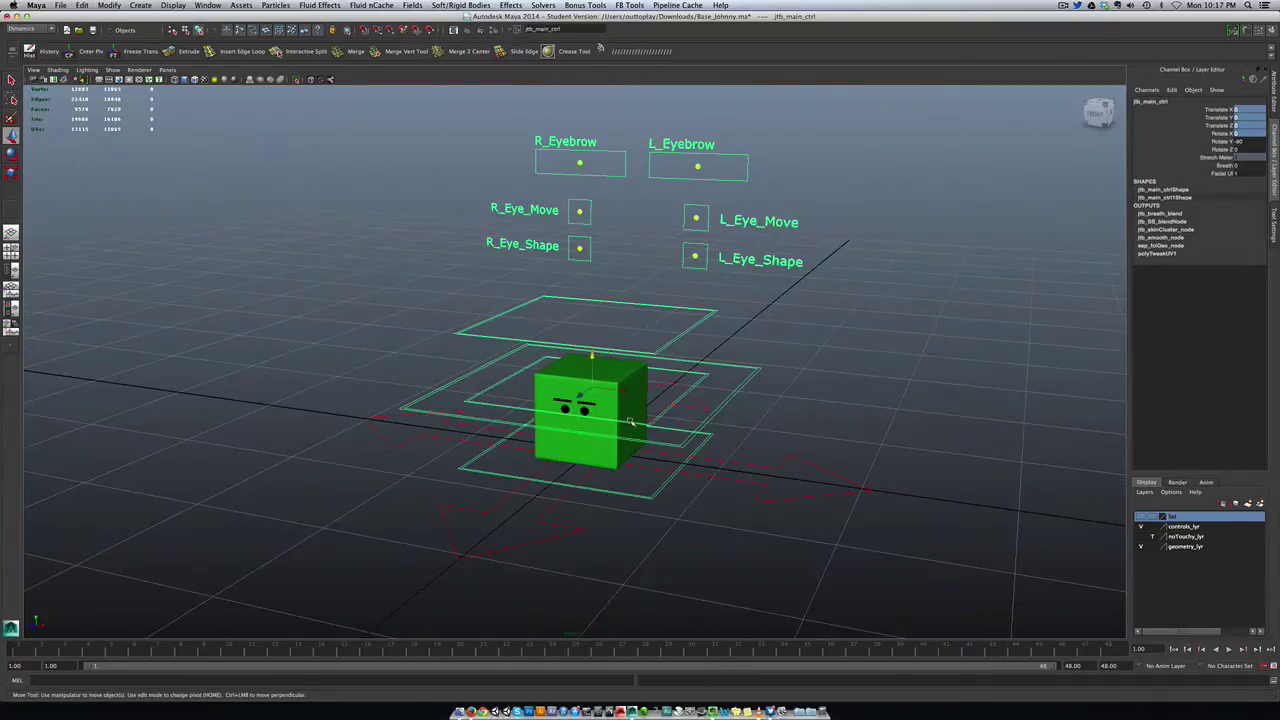
pyautogui.moveTo(591, 356); pyautogui.dragTo(591, 341)
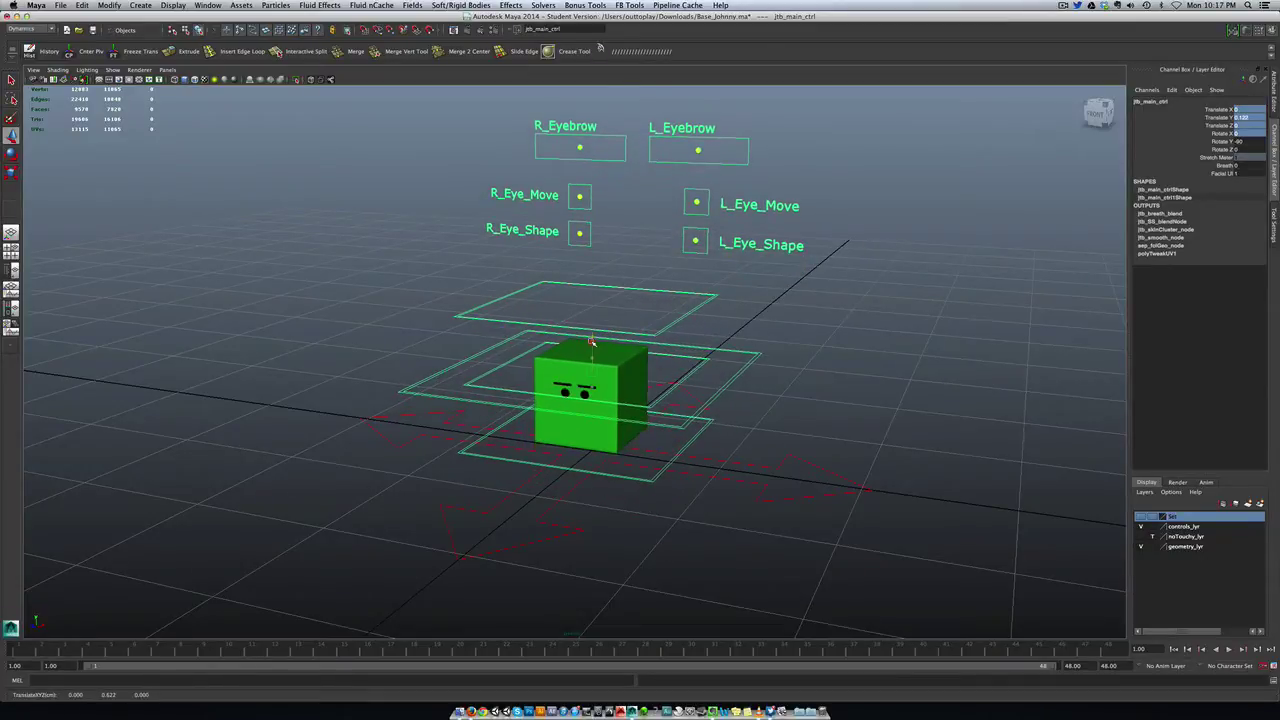
pyautogui.hotkey('ctrl', 'z')
# - Push the middle control jtb_mid_ctrl slightly along X to check the body's bending, and undo it
pyautogui.keyDown('alt'); pyautogui.moveTo(622, 446); pyautogui.dragTo(586, 440); pyautogui.keyUp('alt')
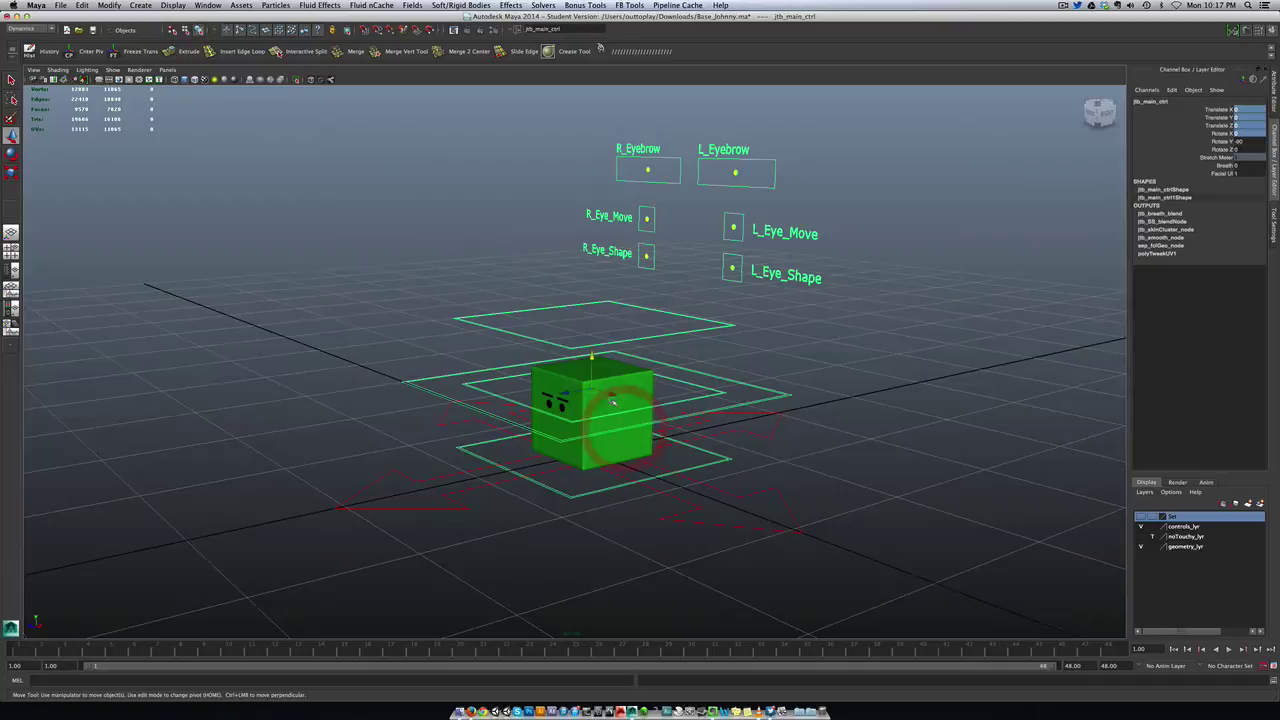
pyautogui.click(484, 389)
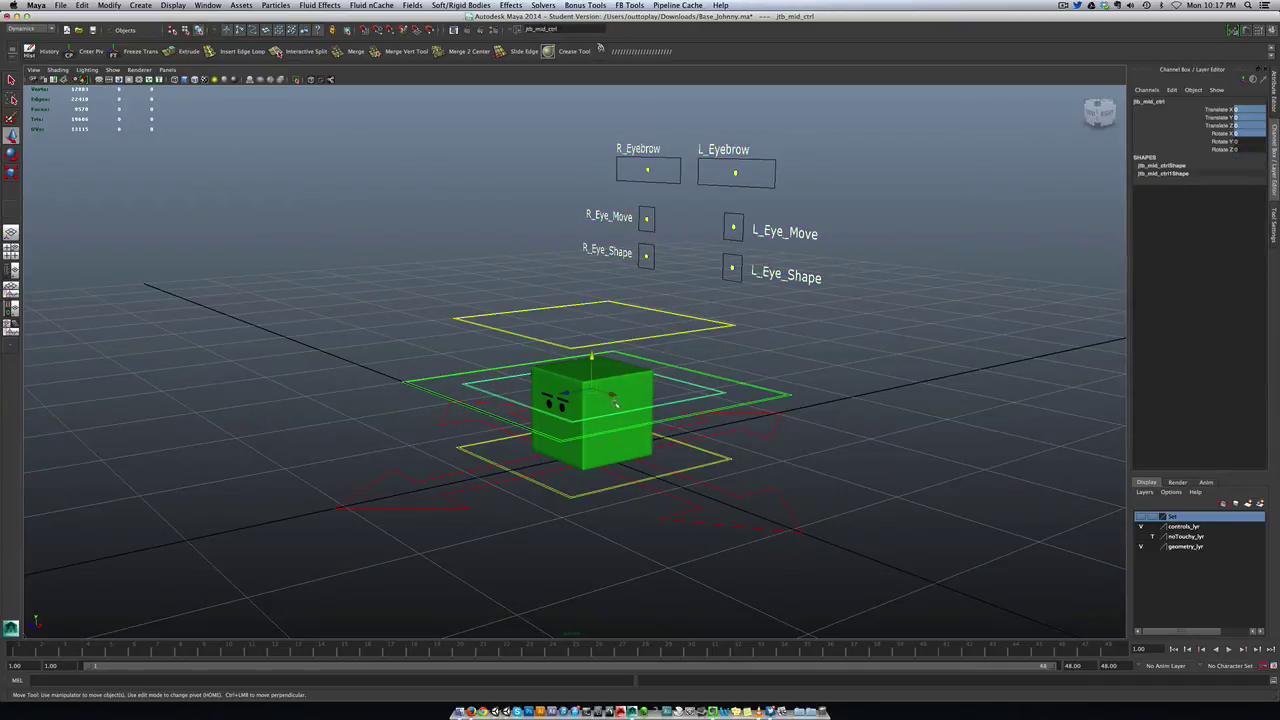
pyautogui.moveTo(610, 394)
pyautogui.mouseDown()
pyautogui.moveTo(627, 399)
pyautogui.moveTo(598, 391)
pyautogui.moveTo(615, 395)
pyautogui.mouseUp()
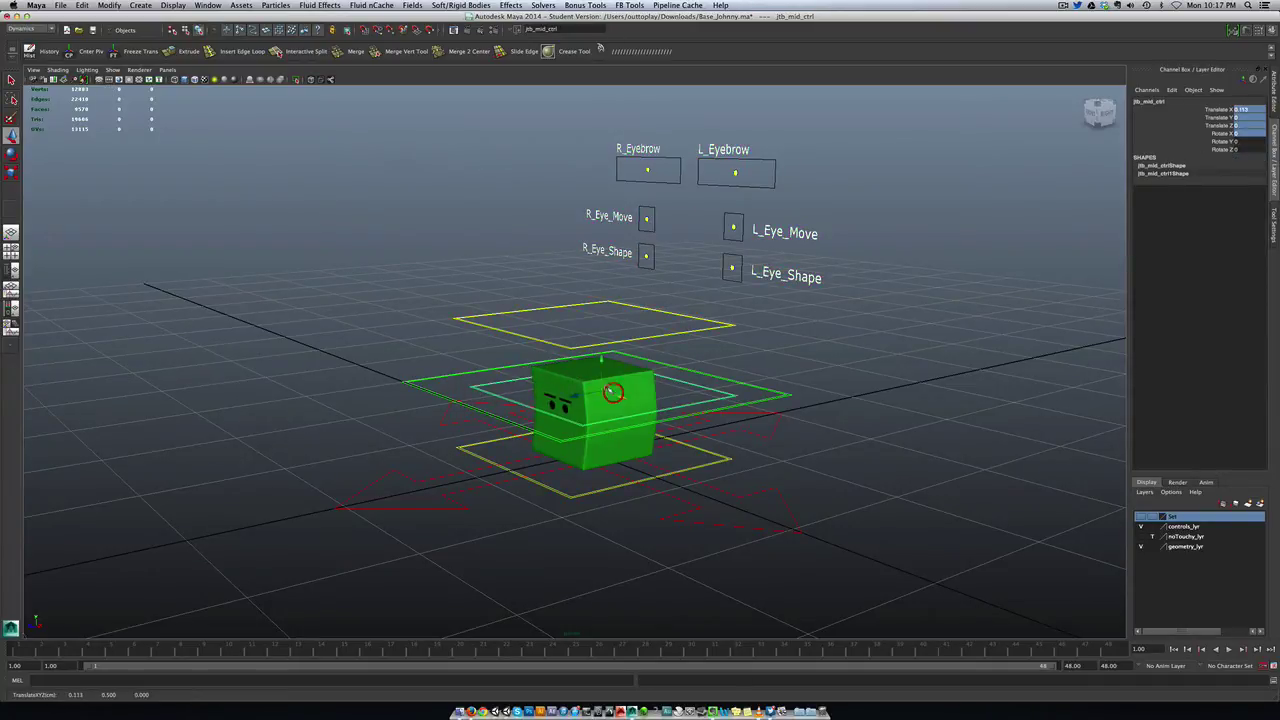
pyautogui.hotkey('ctrl', 'z')
# - Display the body cube's vertices for inspection, return it to object mode, and clear the selection
pyautogui.keyDown('alt'); pyautogui.moveTo(607, 390); pyautogui.dragTo(607, 431, button='right'); pyautogui.keyUp('alt')
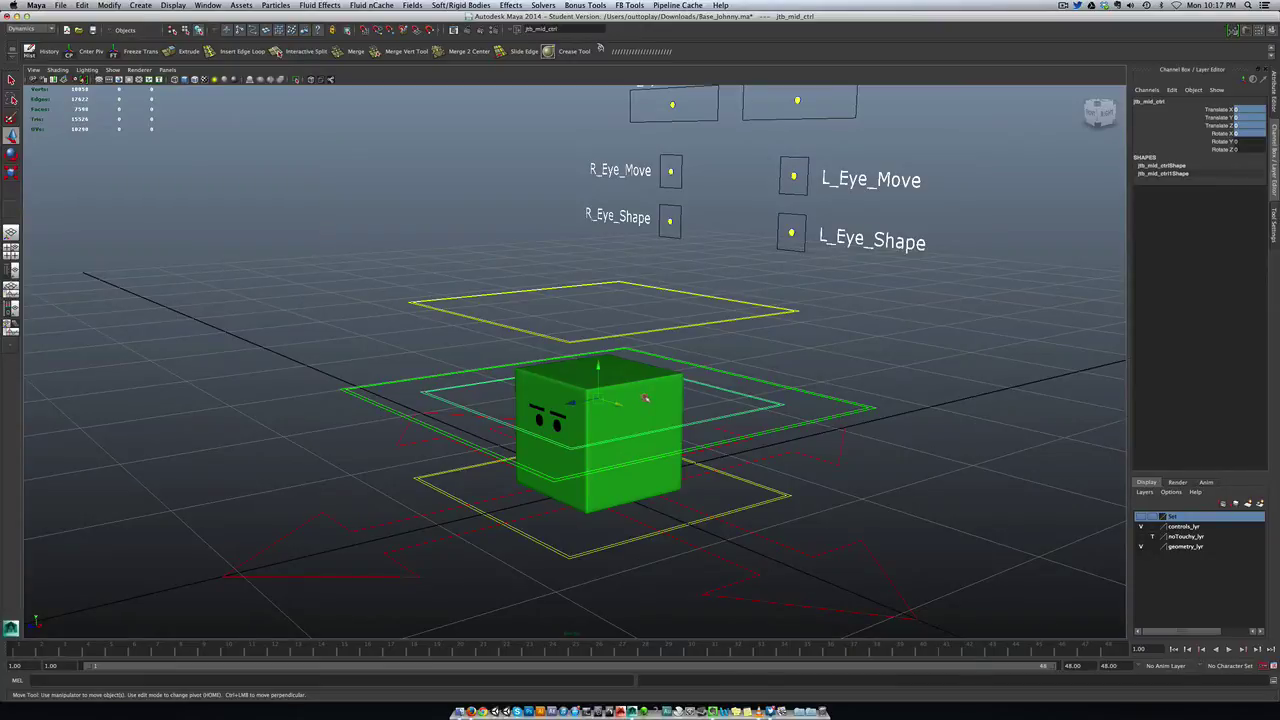
pyautogui.rightClick(645, 398)
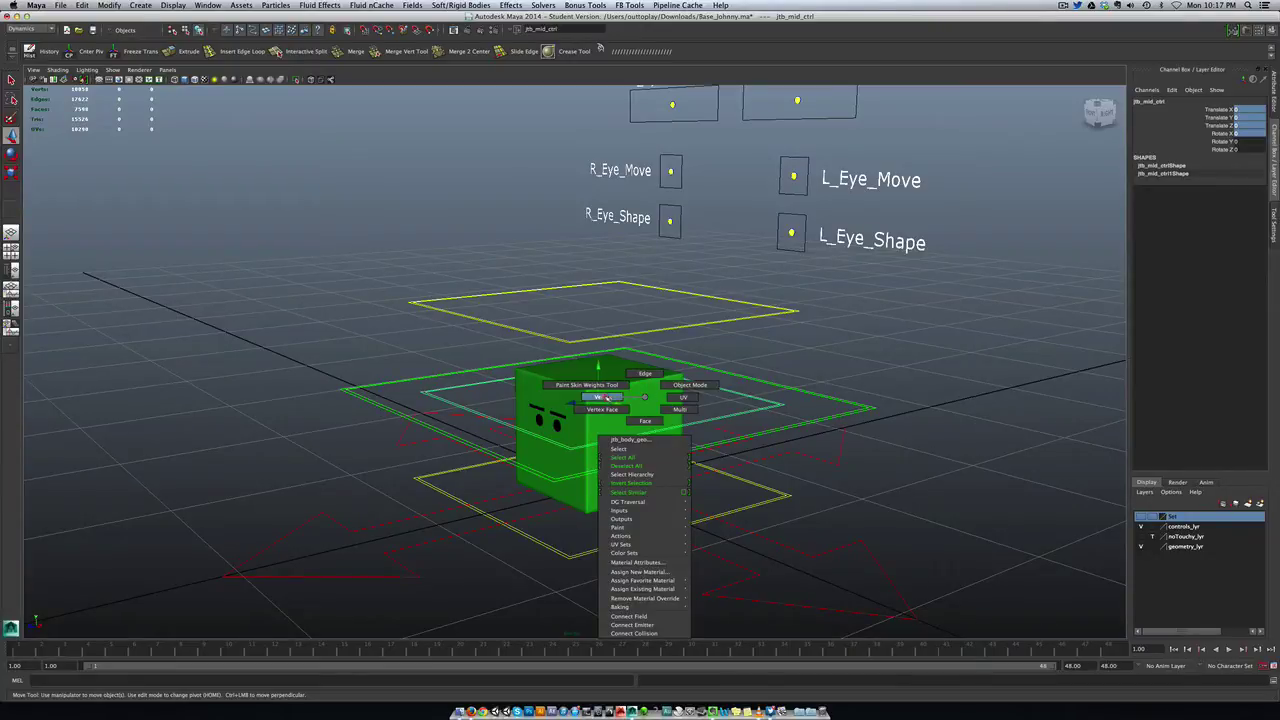
pyautogui.click(606, 398)
pyautogui.moveTo(565, 428)
pyautogui.keyDown('alt'); pyautogui.mouseDown()
pyautogui.moveTo(651, 414)
pyautogui.moveTo(578, 412)
pyautogui.mouseUp(); pyautogui.keyUp('alt')
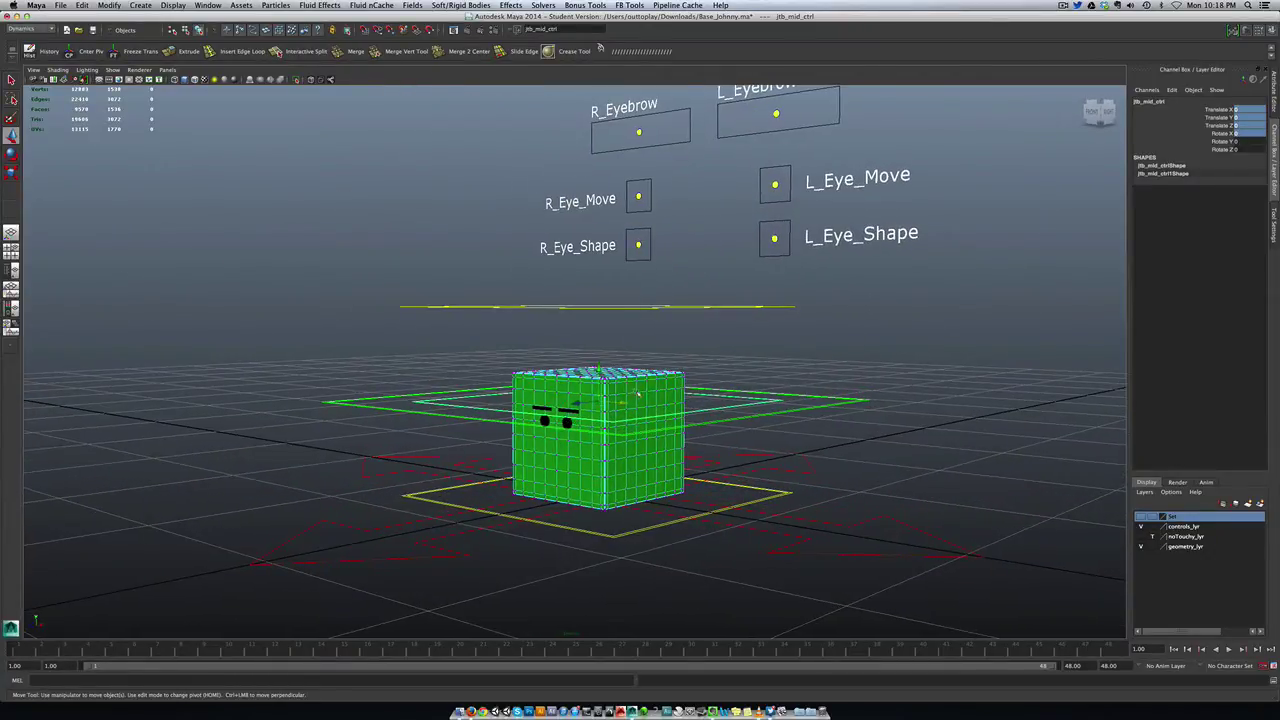
pyautogui.moveTo(578, 412); pyautogui.dragTo(505, 378, button='right')
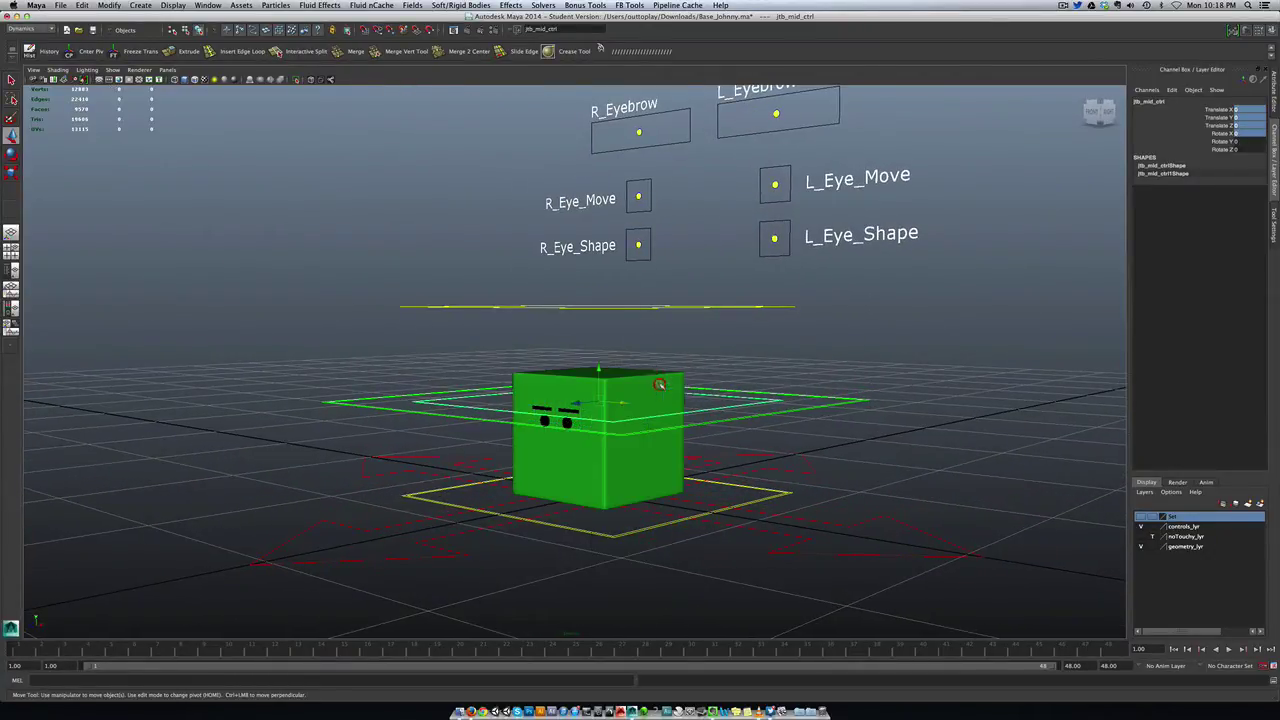
pyautogui.click(388, 370)
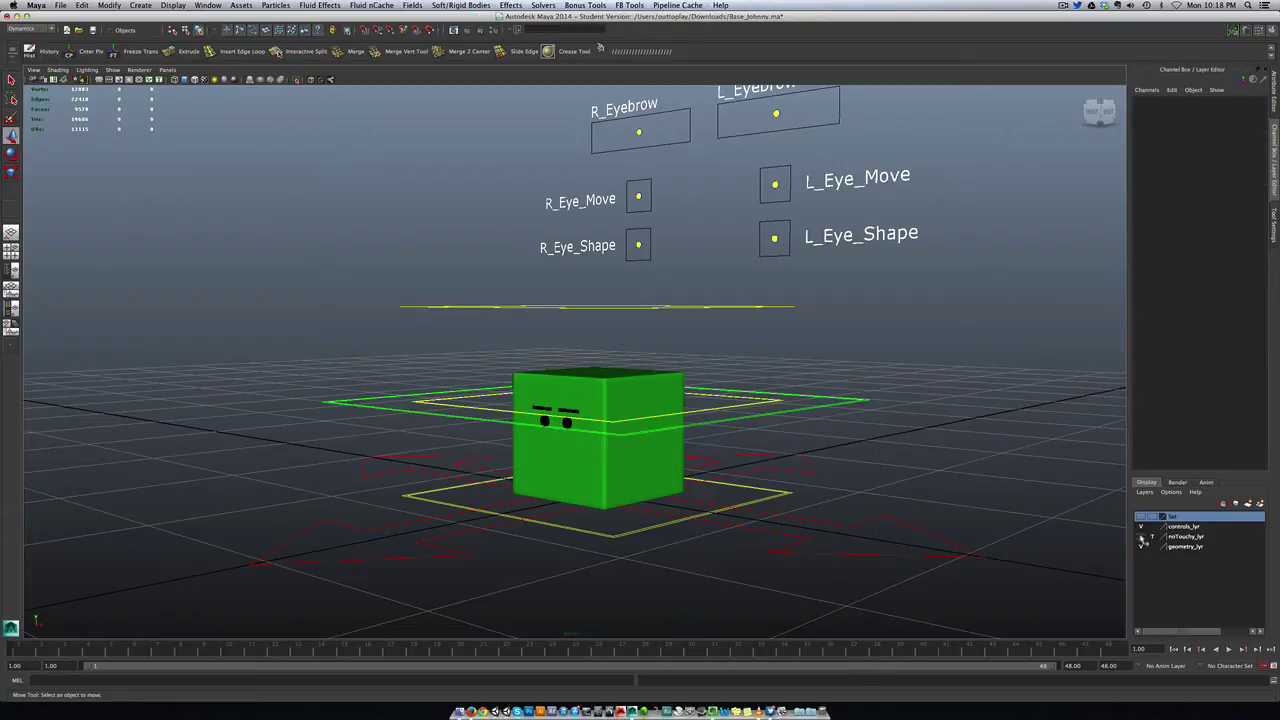
# - Hide the controls_lyr layer and check the bare body mesh by selecting and deselecting it
pyautogui.click(1140, 527)
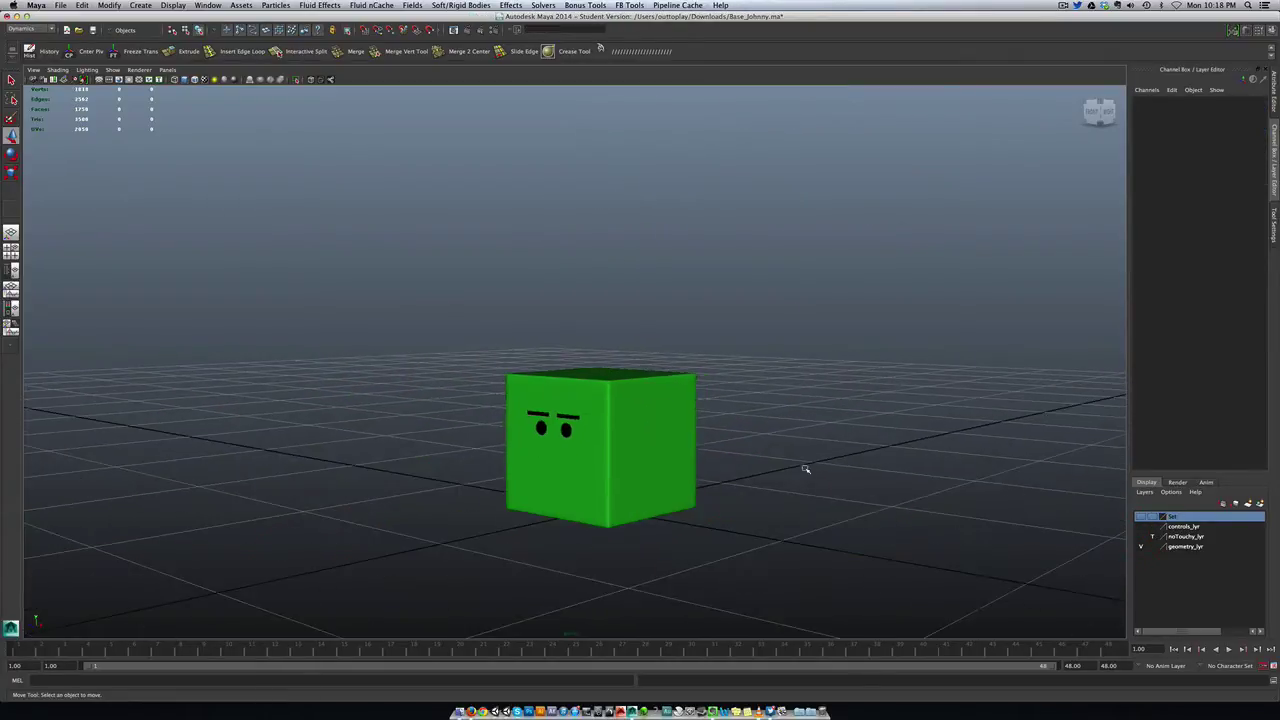
pyautogui.click(660, 440)
pyautogui.keyDown('alt'); pyautogui.moveTo(675, 436); pyautogui.dragTo(686, 443); pyautogui.keyUp('alt')
pyautogui.click(740, 441)
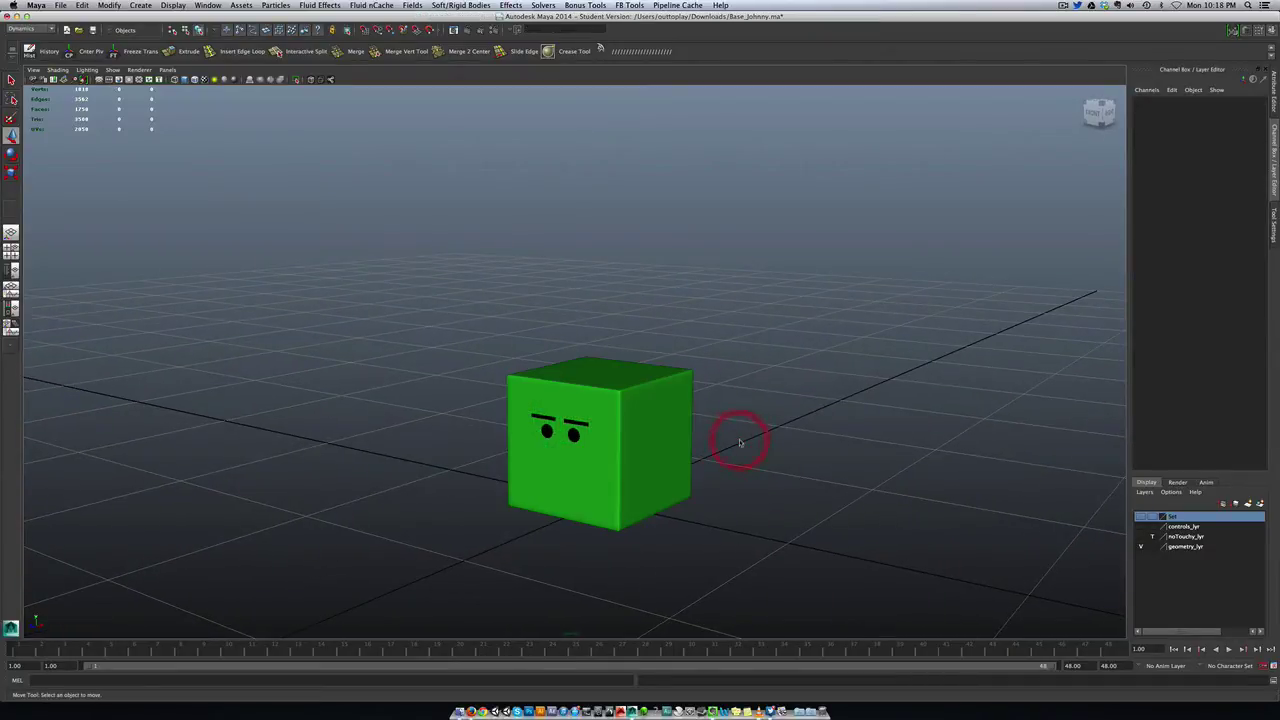
pyautogui.scroll(2, 703, 436)
pyautogui.click(678, 432)
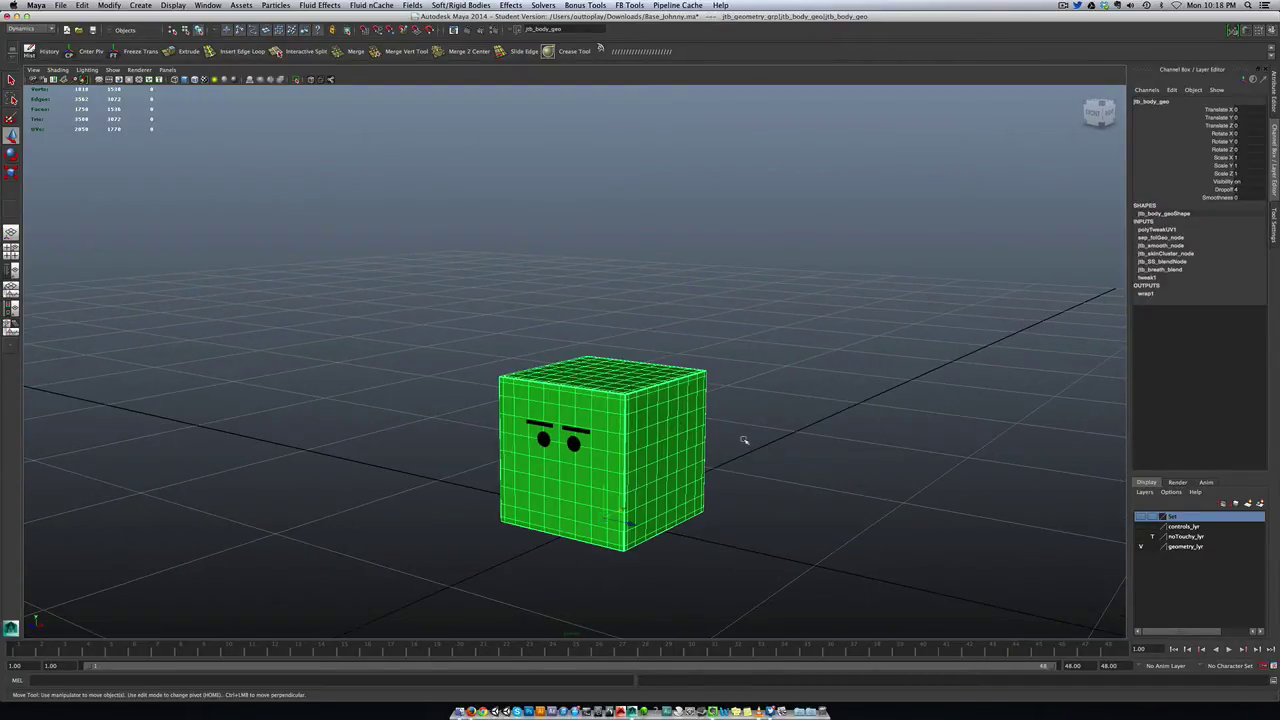
pyautogui.click(803, 434)
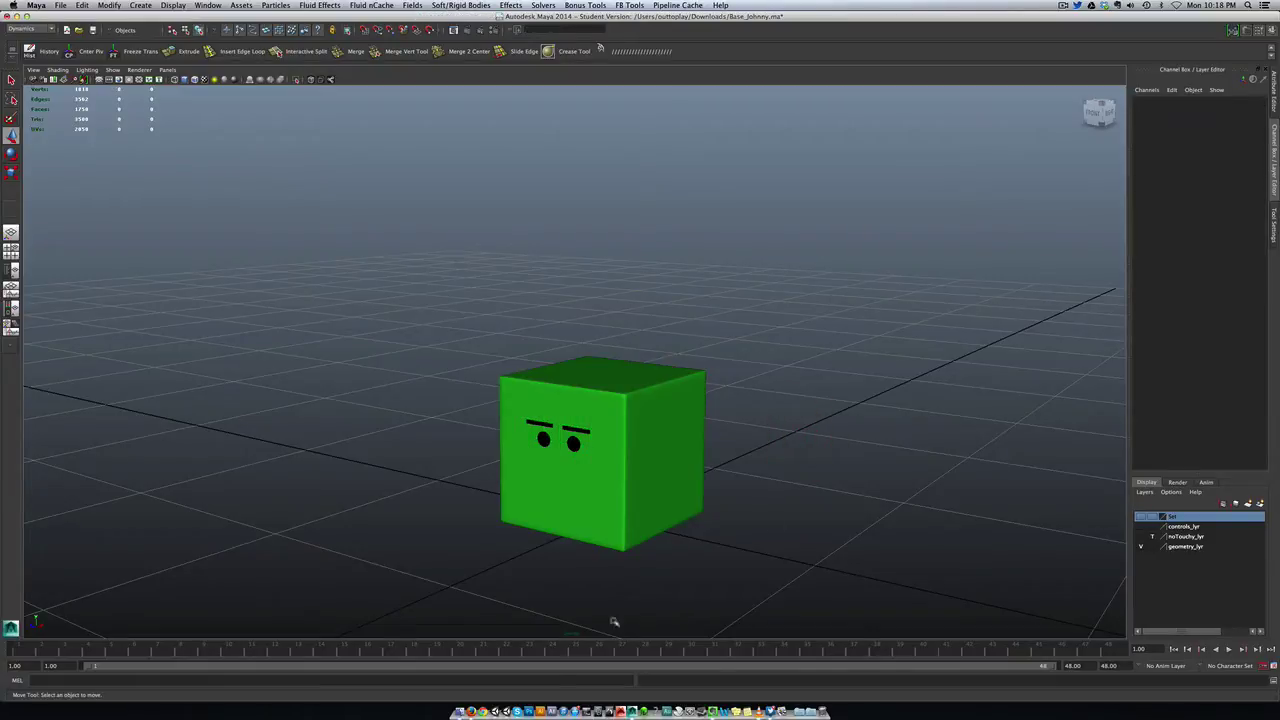
# - Switch to Finder, locate djRivet.mel in the djRivet_v1.6.0 folder of Downloads, and close the window
pyautogui.click(460, 712)
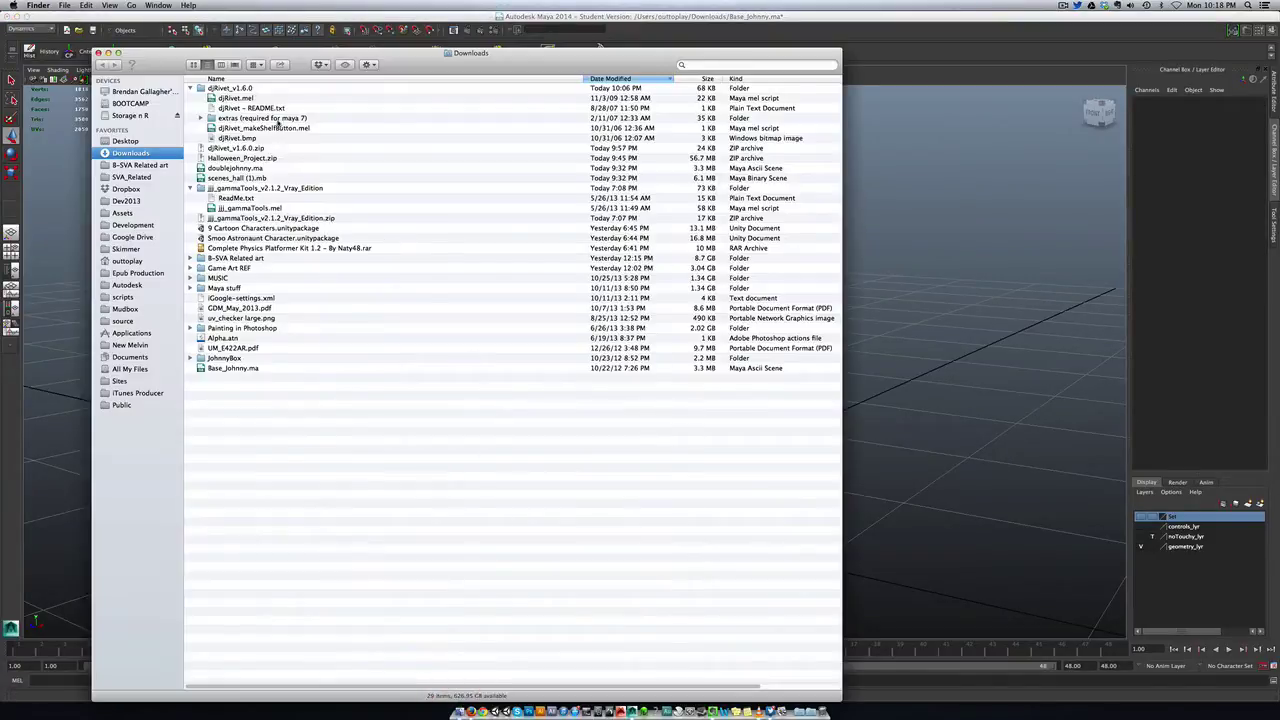
pyautogui.click(230, 98)
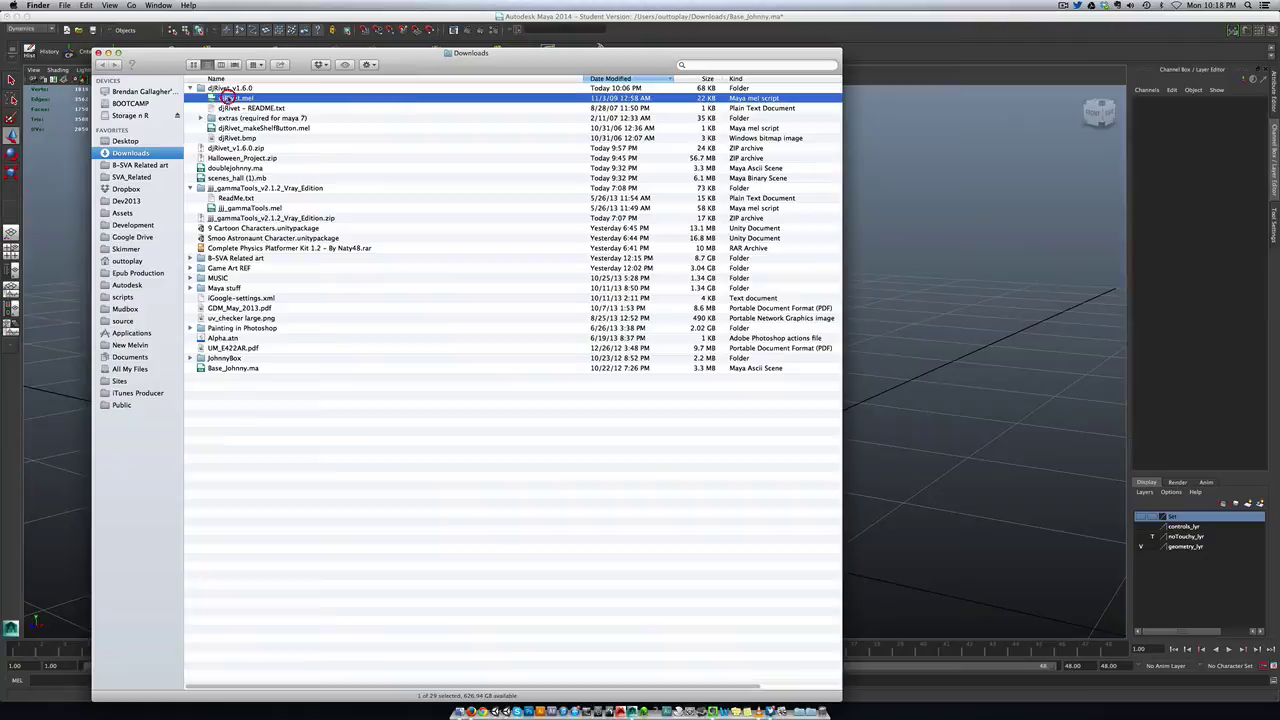
pyautogui.moveTo(235, 52); pyautogui.dragTo(409, 260)
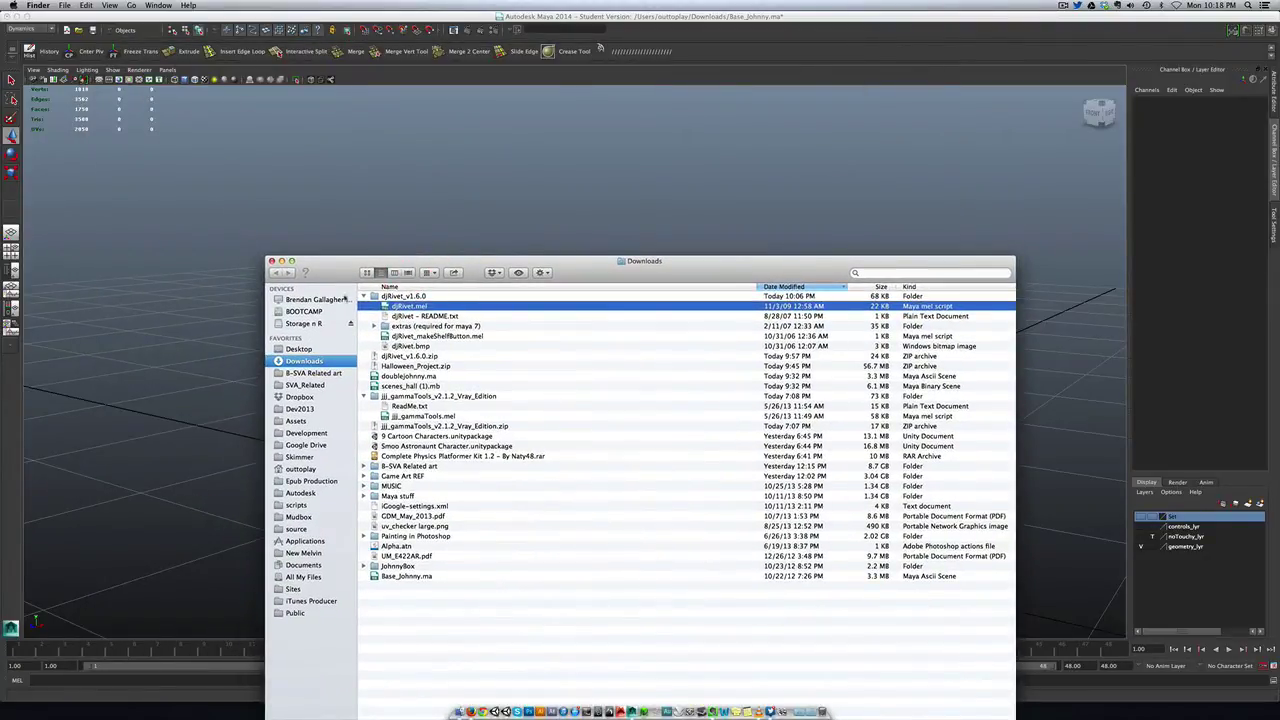
pyautogui.click(271, 260)
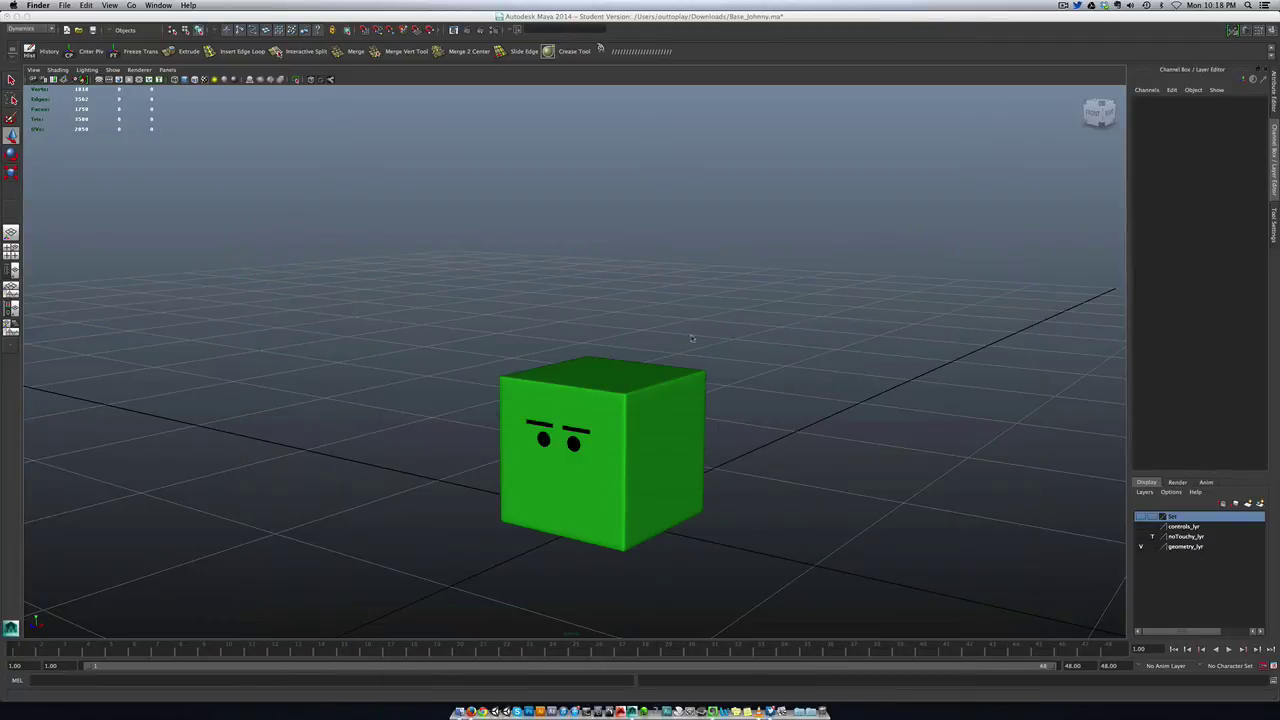
# - Back in Maya, clear the body selection and create a polygon cylinder at the origin
pyautogui.click(690, 388)
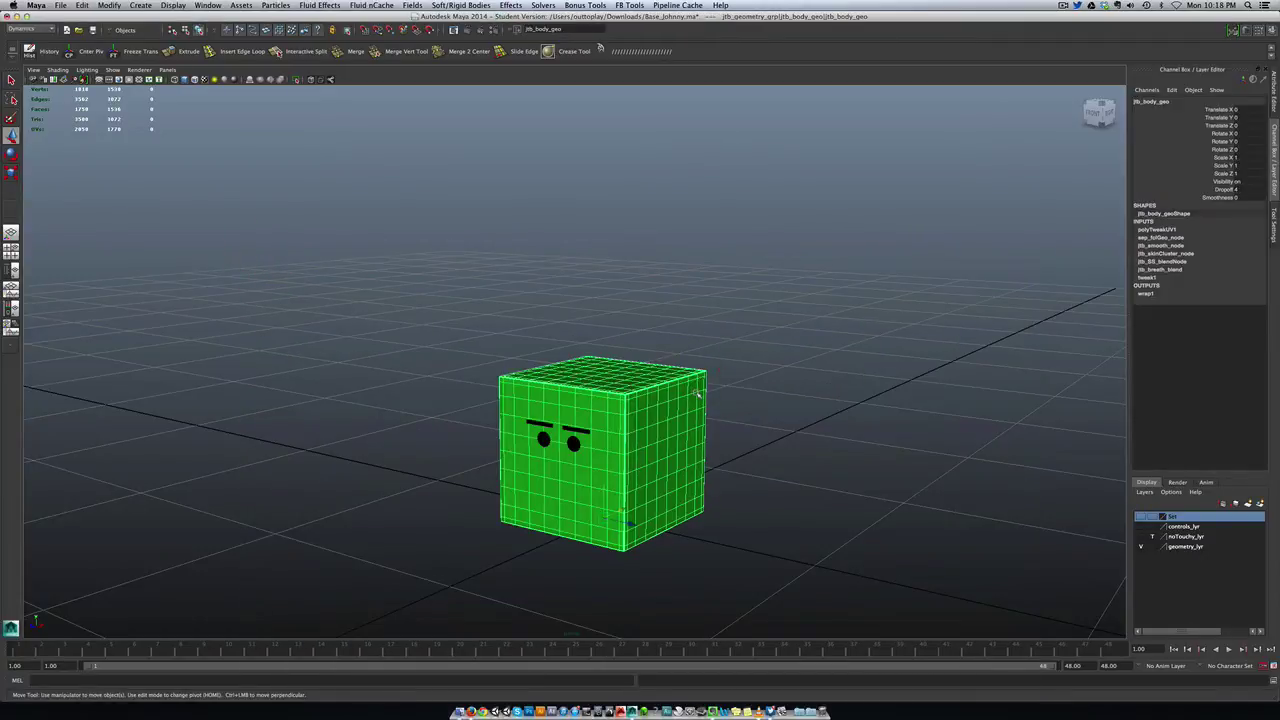
pyautogui.click(804, 435)
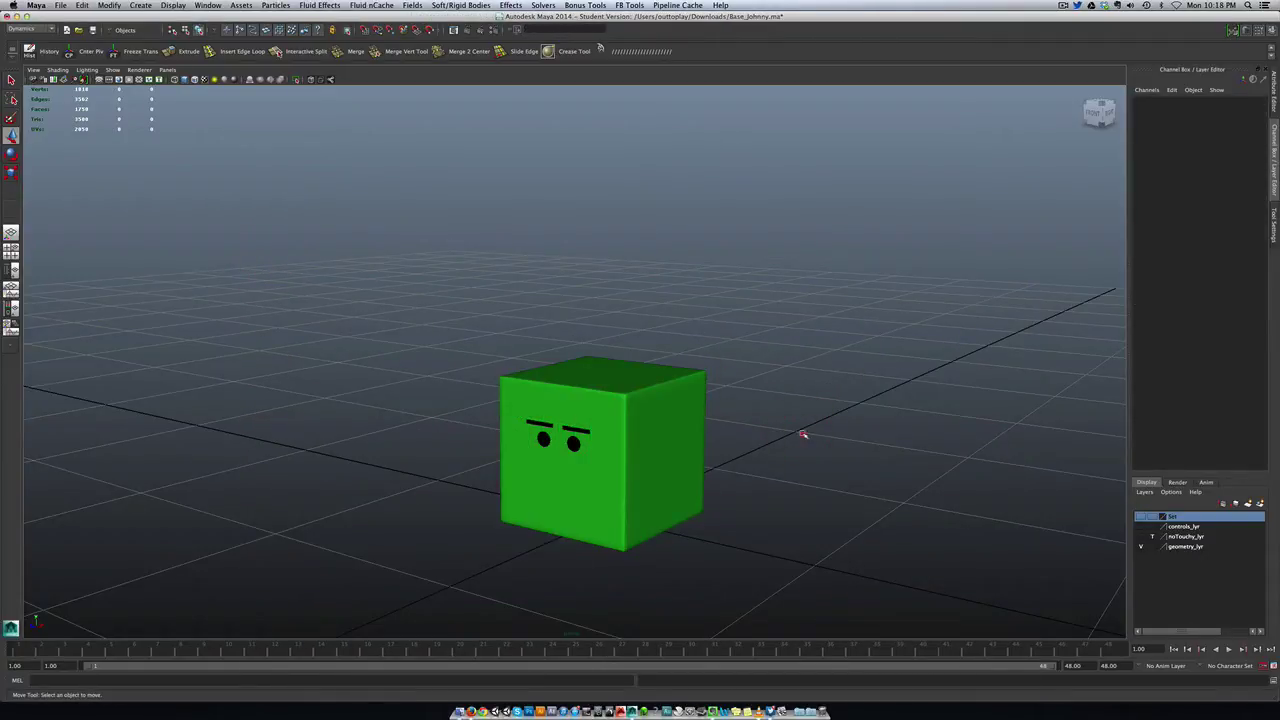
pyautogui.keyDown('shift'); pyautogui.moveTo(803, 434); pyautogui.dragTo(765, 433, button='right'); pyautogui.keyUp('shift')
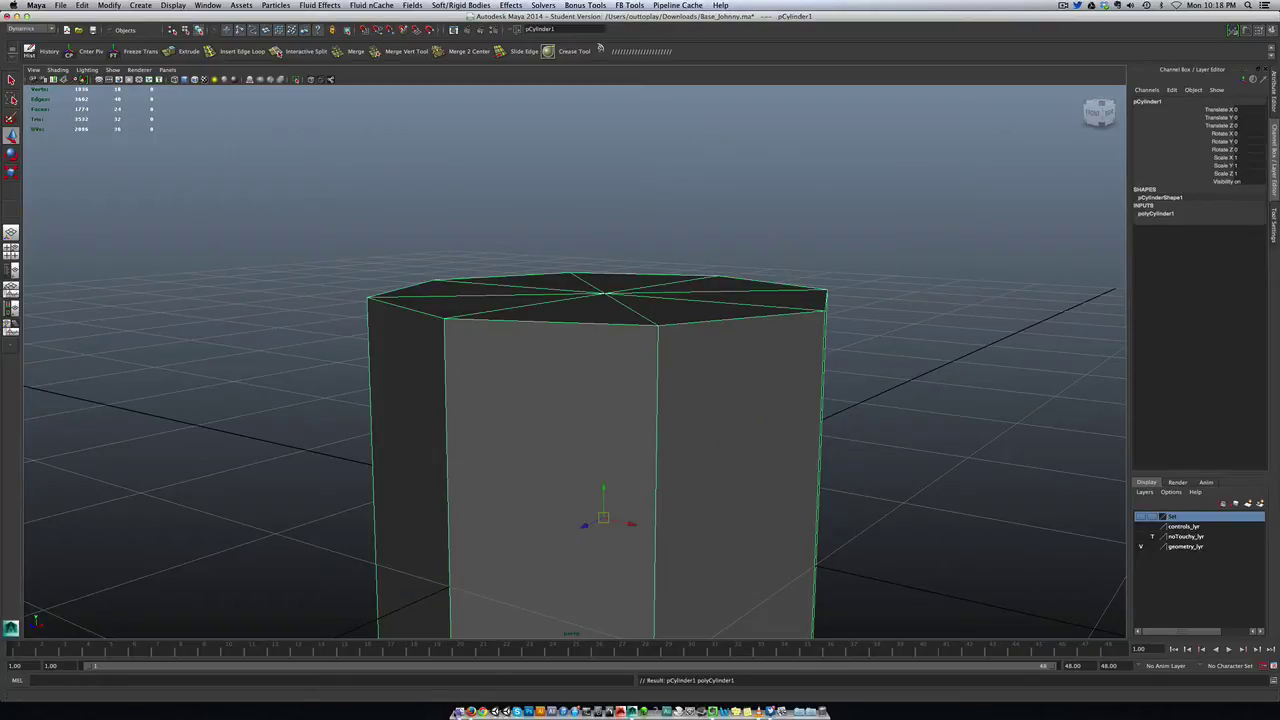
# - Switch to Finder and open Maya's 2014-x64 folder under Autodesk to view the installed scripts, including djRivet.mel
pyautogui.click(459, 711)
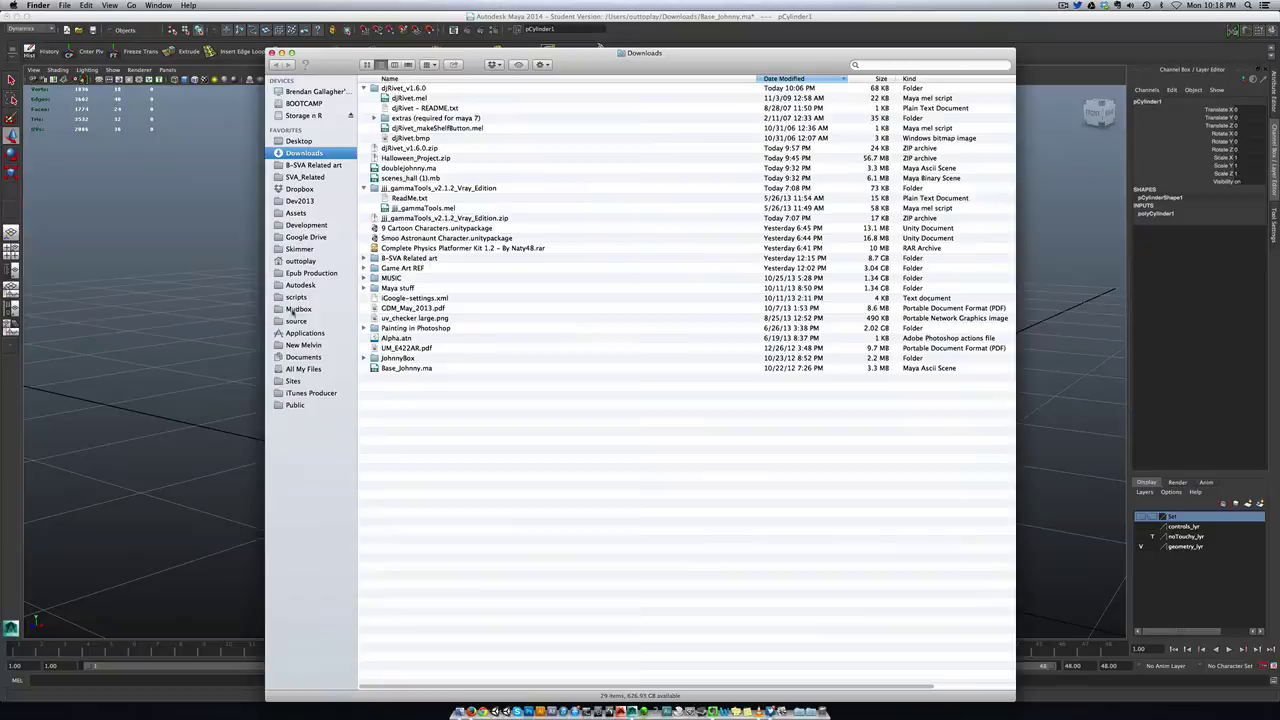
pyautogui.click(301, 285)
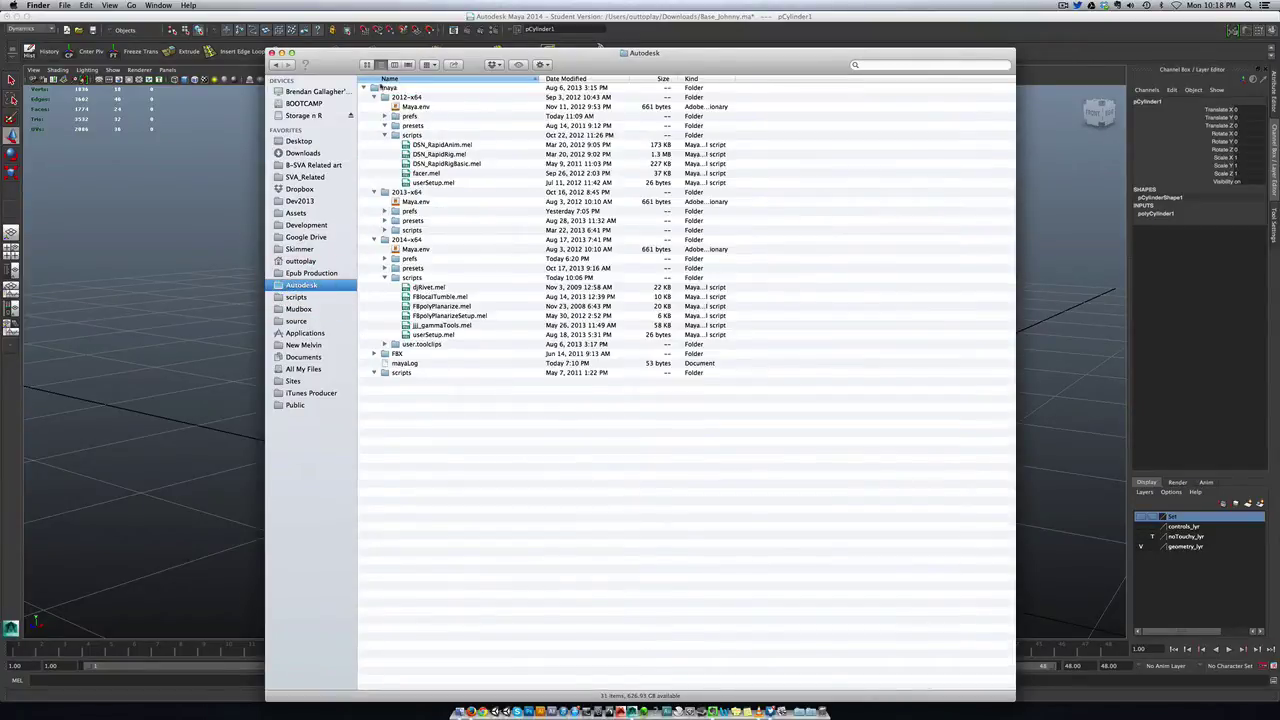
pyautogui.moveTo(345, 57); pyautogui.dragTo(374, 245)
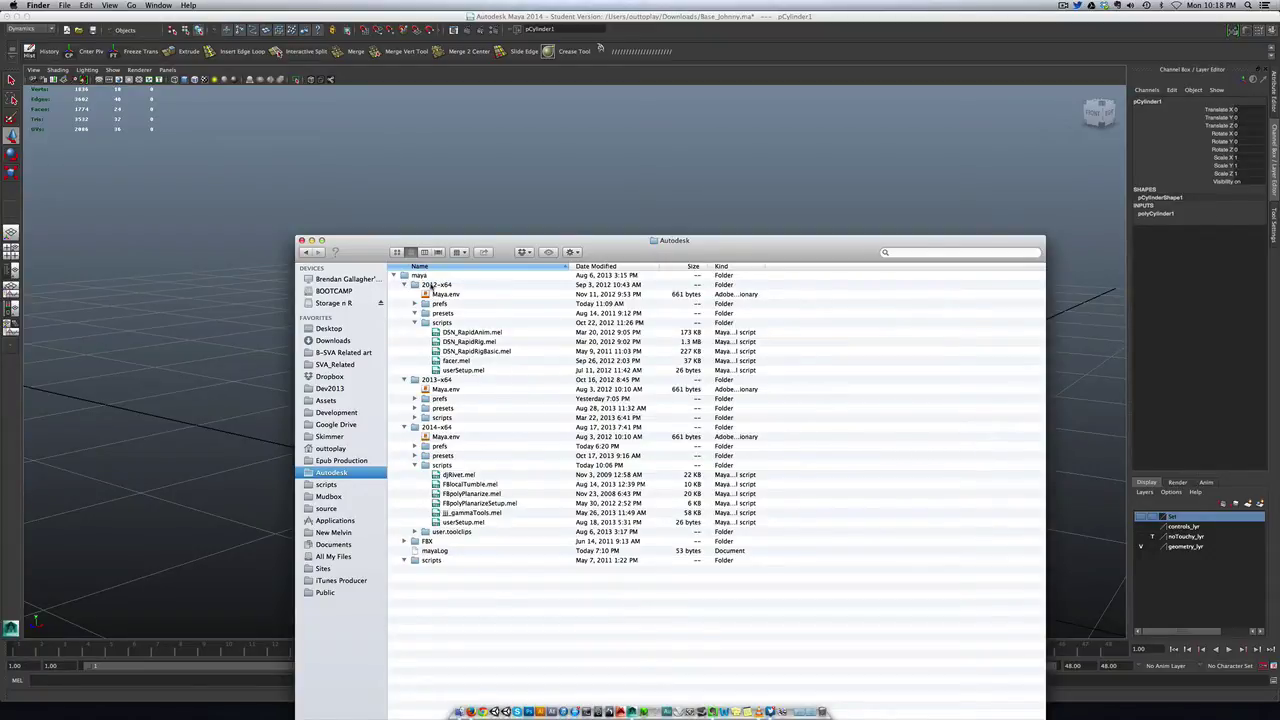
pyautogui.doubleClick(436, 428)
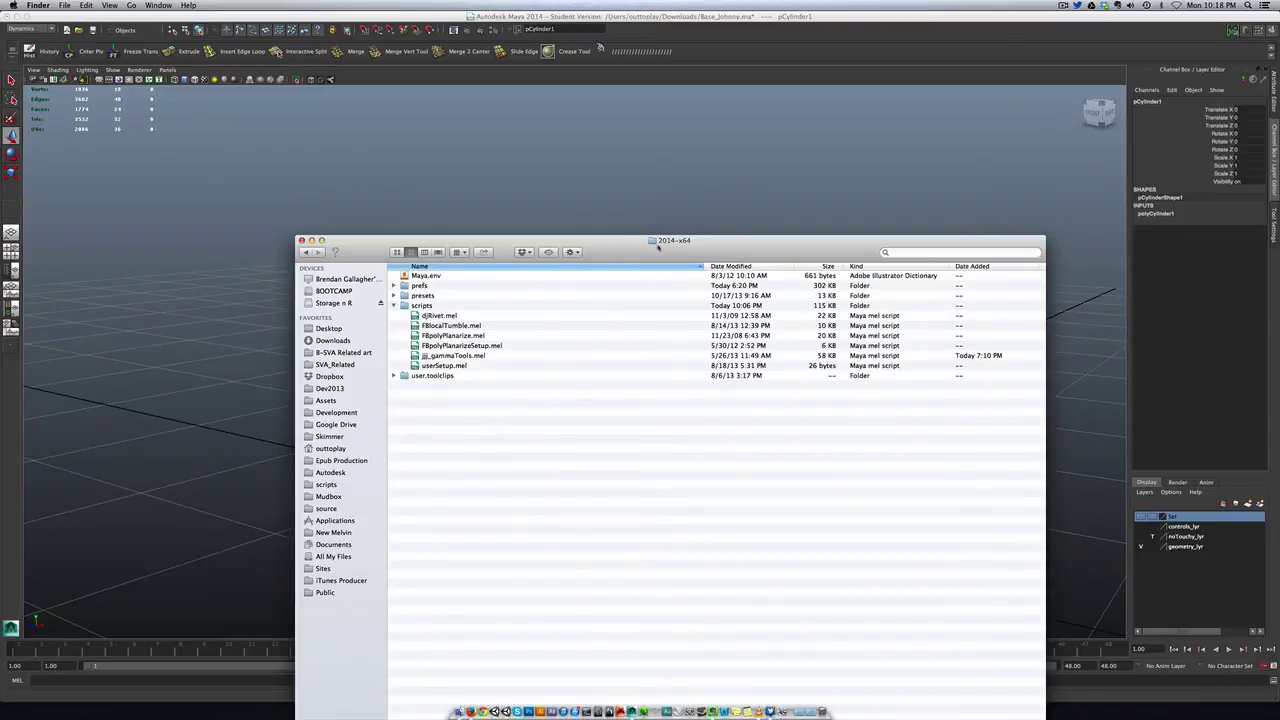
pyautogui.moveTo(673, 242); pyautogui.dragTo(661, 238)
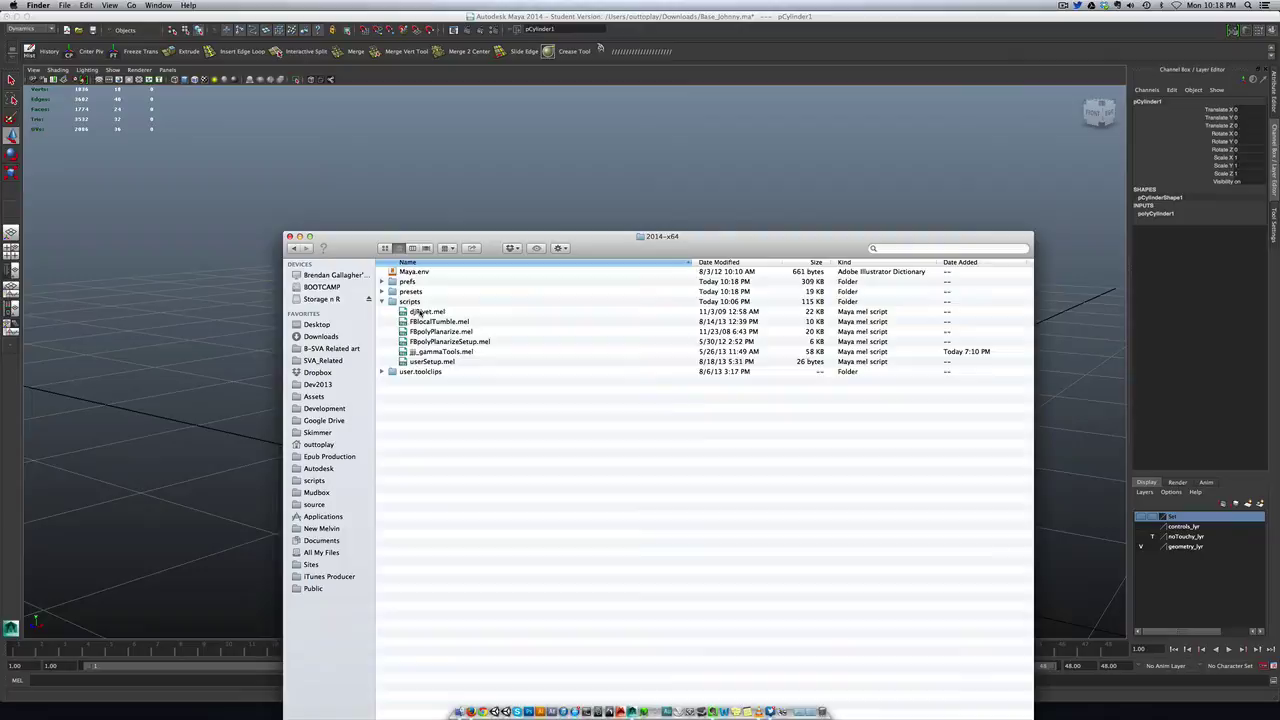
# - Select djRivet.mel in Maya's 2014-x64 scripts folder, then close the Finder window to return to Maya
pyautogui.click(424, 311)
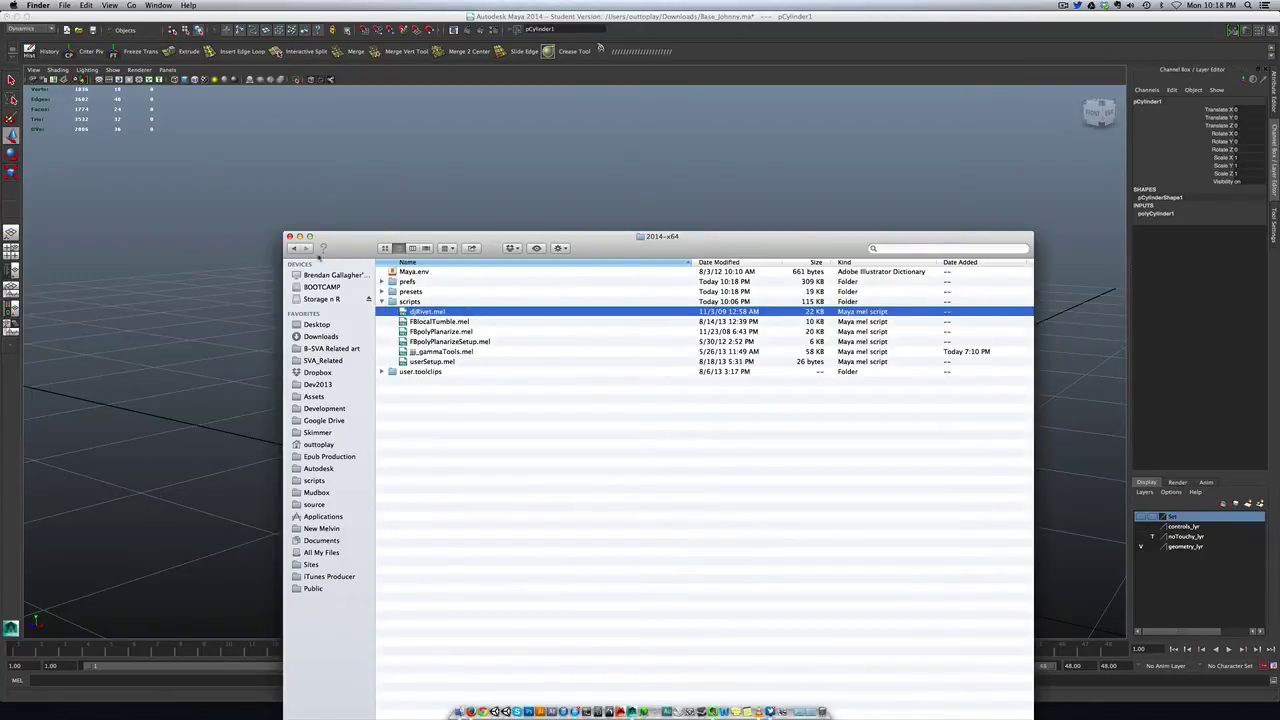
pyautogui.click(289, 236)
# - Move the cylinder out beside the green cube to about X 2.1 and scale it into a flat disc, about 0.514 × 0.057 × 0.514
pyautogui.scroll(-5, 622, 370)
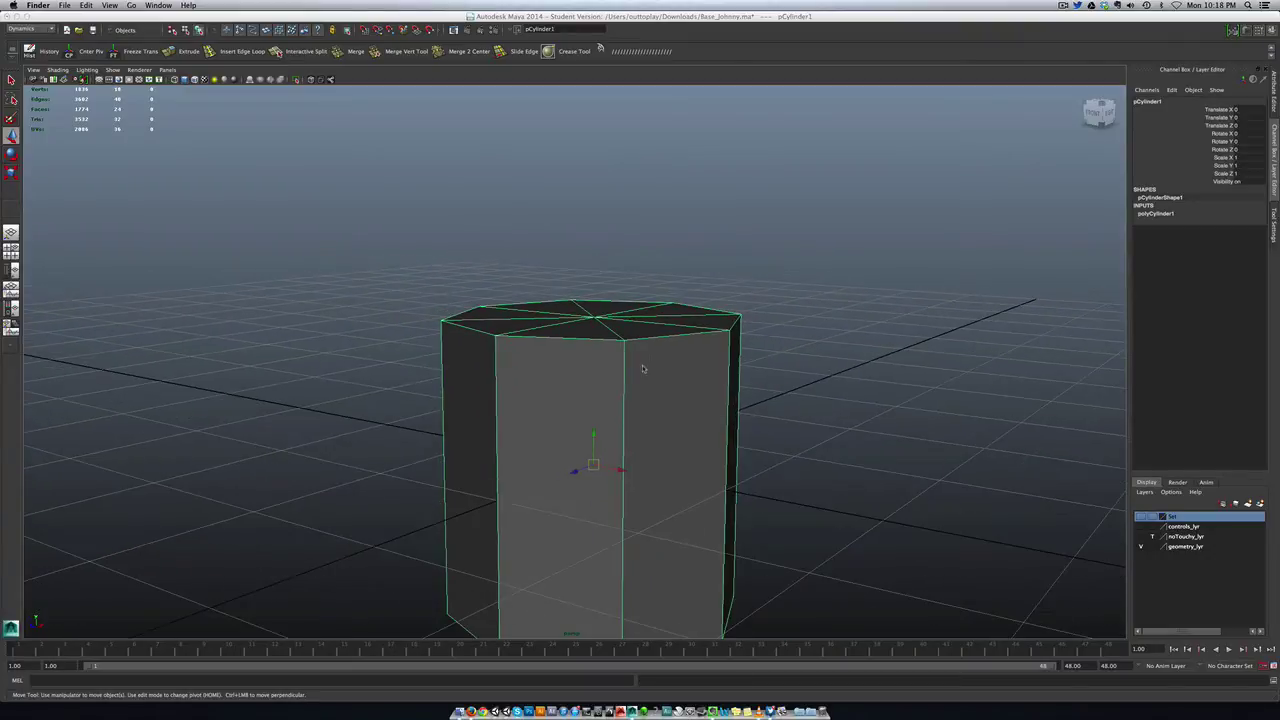
pyautogui.scroll(-5, 622, 370)
pyautogui.scroll(4, 622, 370)
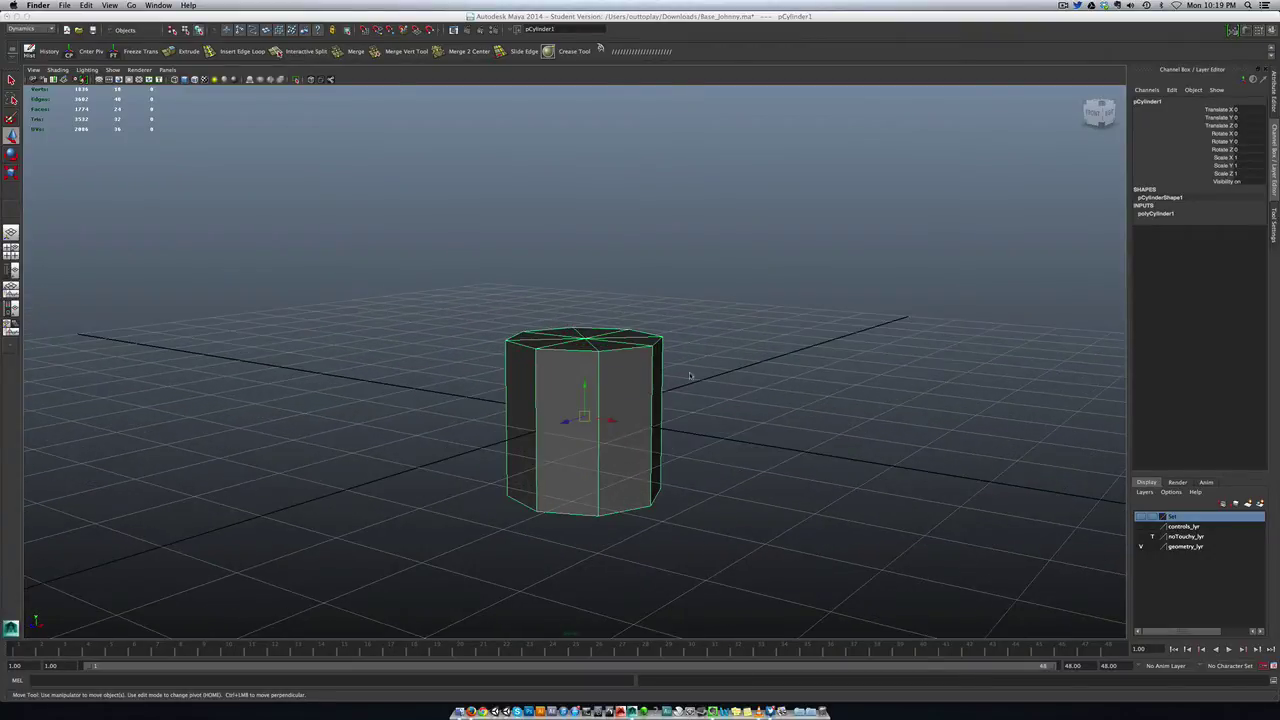
pyautogui.click(608, 418)
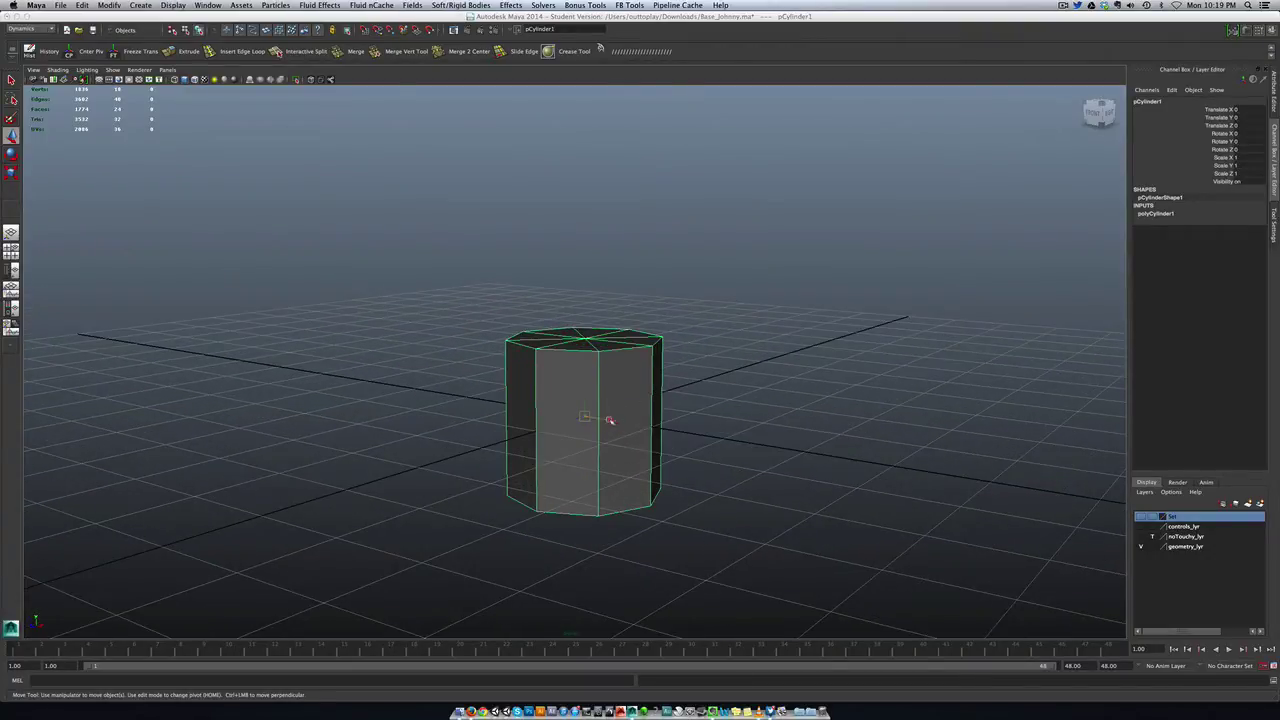
pyautogui.moveTo(608, 418); pyautogui.dragTo(764, 425)
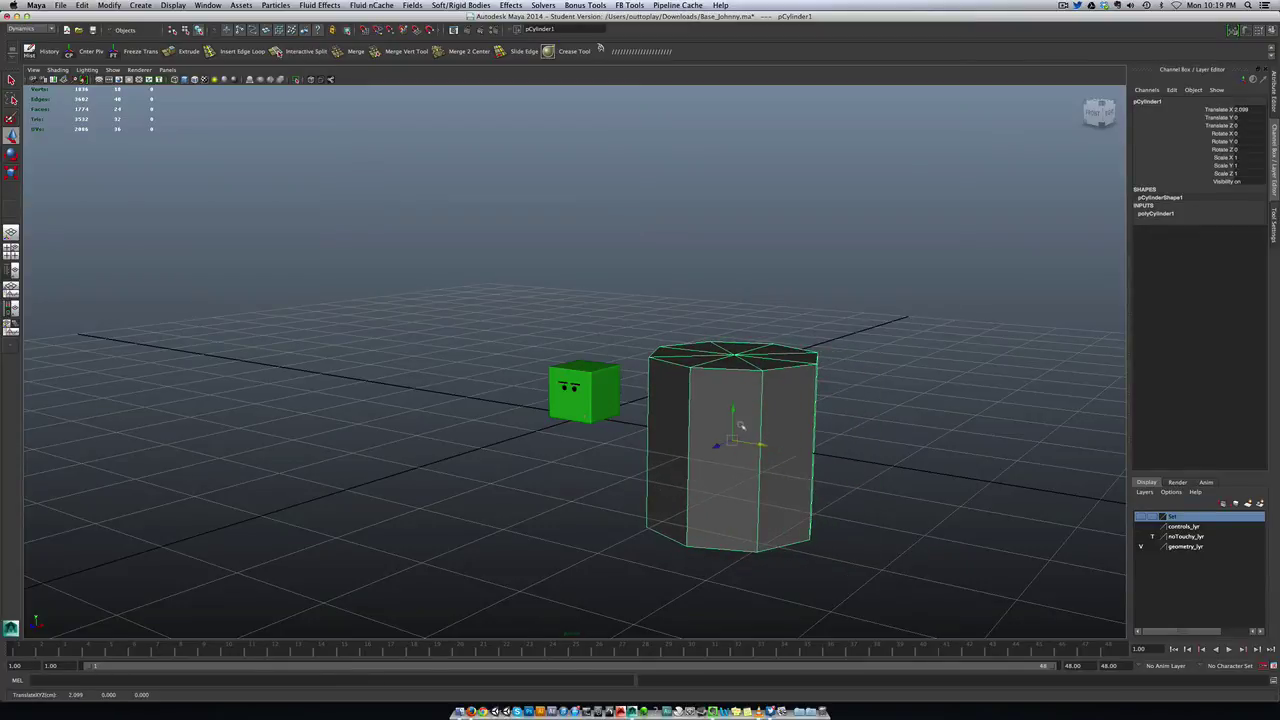
pyautogui.press('e')
pyautogui.press('r')
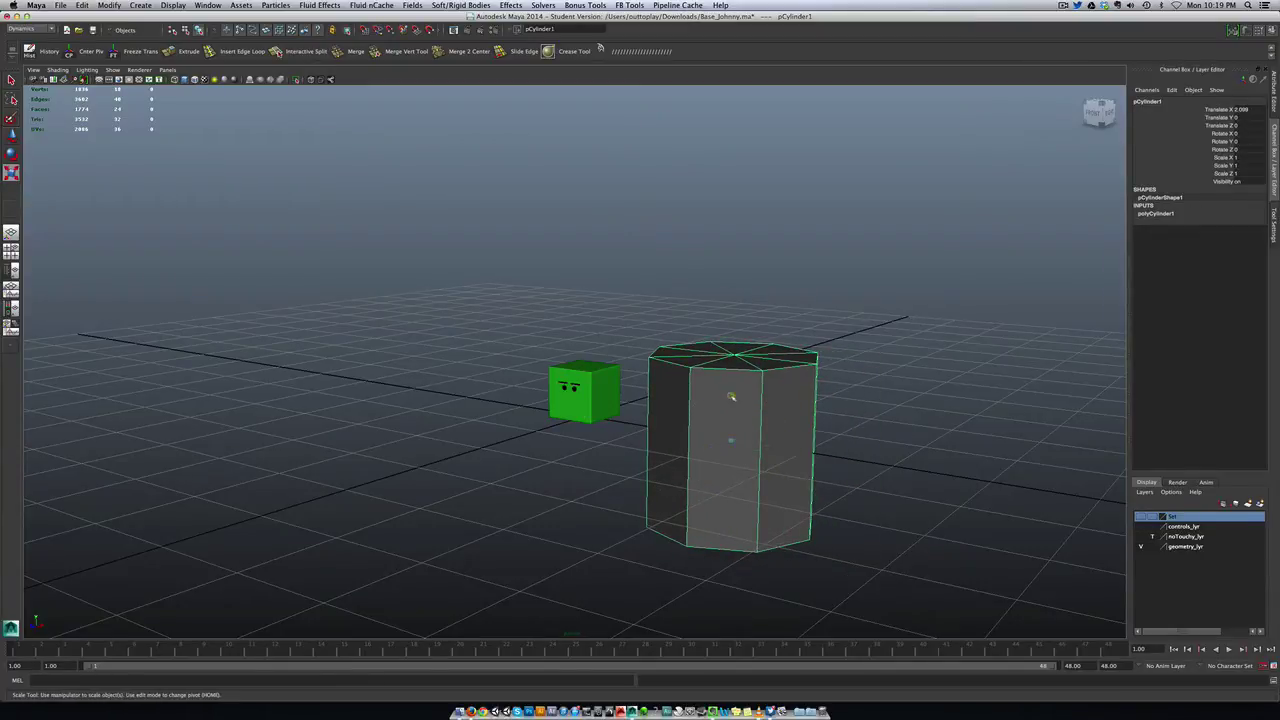
pyautogui.moveTo(733, 398); pyautogui.dragTo(671, 437)
# - Move the disc above the green cube and centre it at about X 0.048, Y 0.827, Z -0.009
pyautogui.press('w')
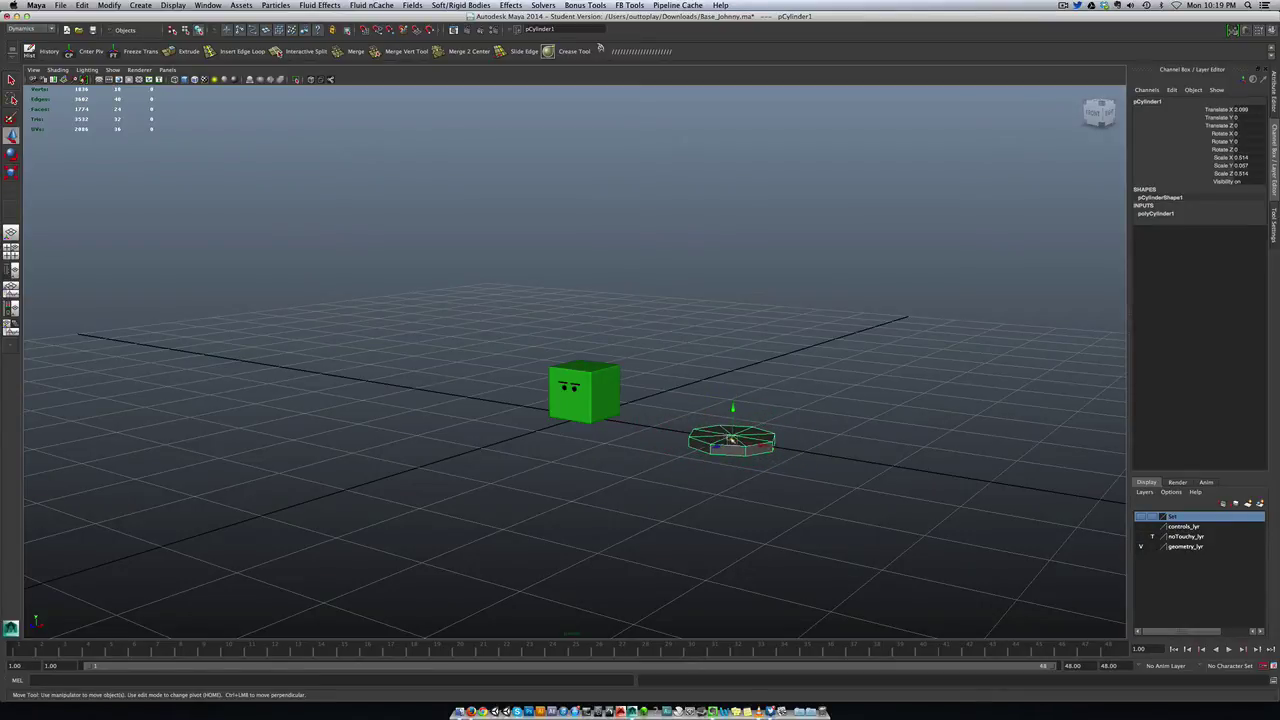
pyautogui.moveTo(733, 438); pyautogui.dragTo(586, 325)
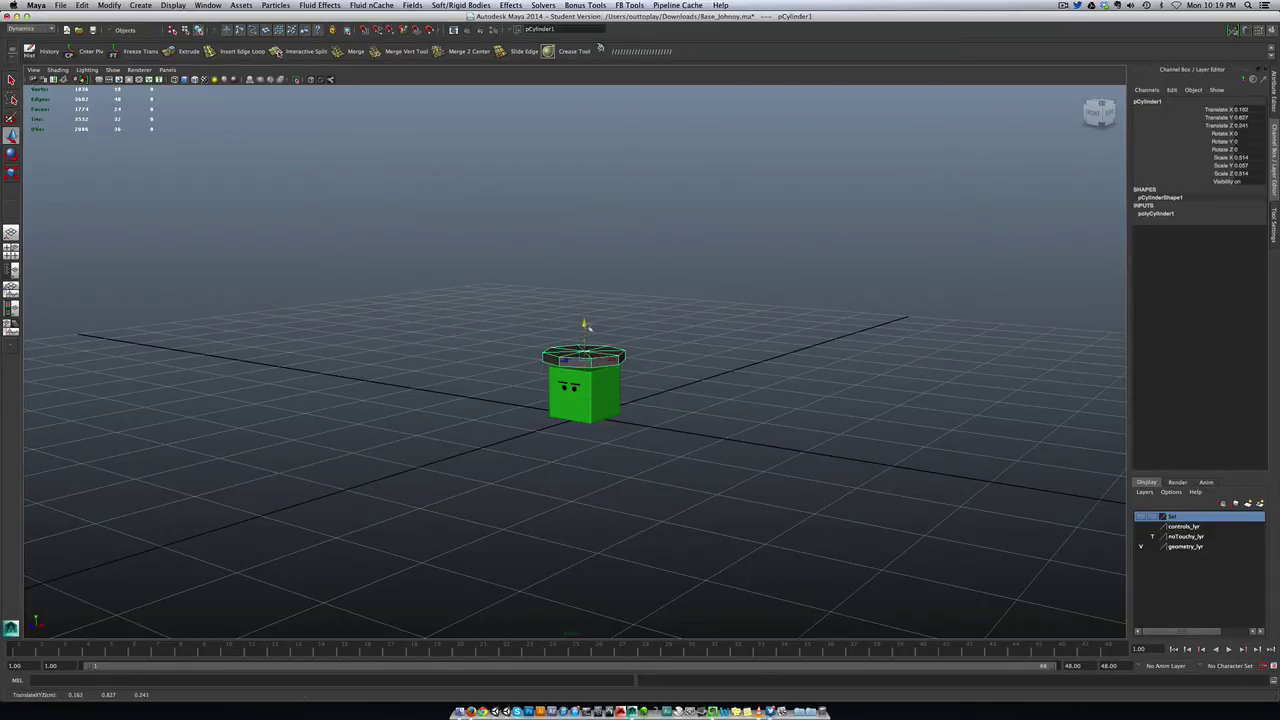
pyautogui.keyDown('alt'); pyautogui.moveTo(578, 400); pyautogui.dragTo(397, 534); pyautogui.keyUp('alt')
pyautogui.keyDown('alt'); pyautogui.moveTo(491, 471); pyautogui.dragTo(520, 533); pyautogui.keyUp('alt')
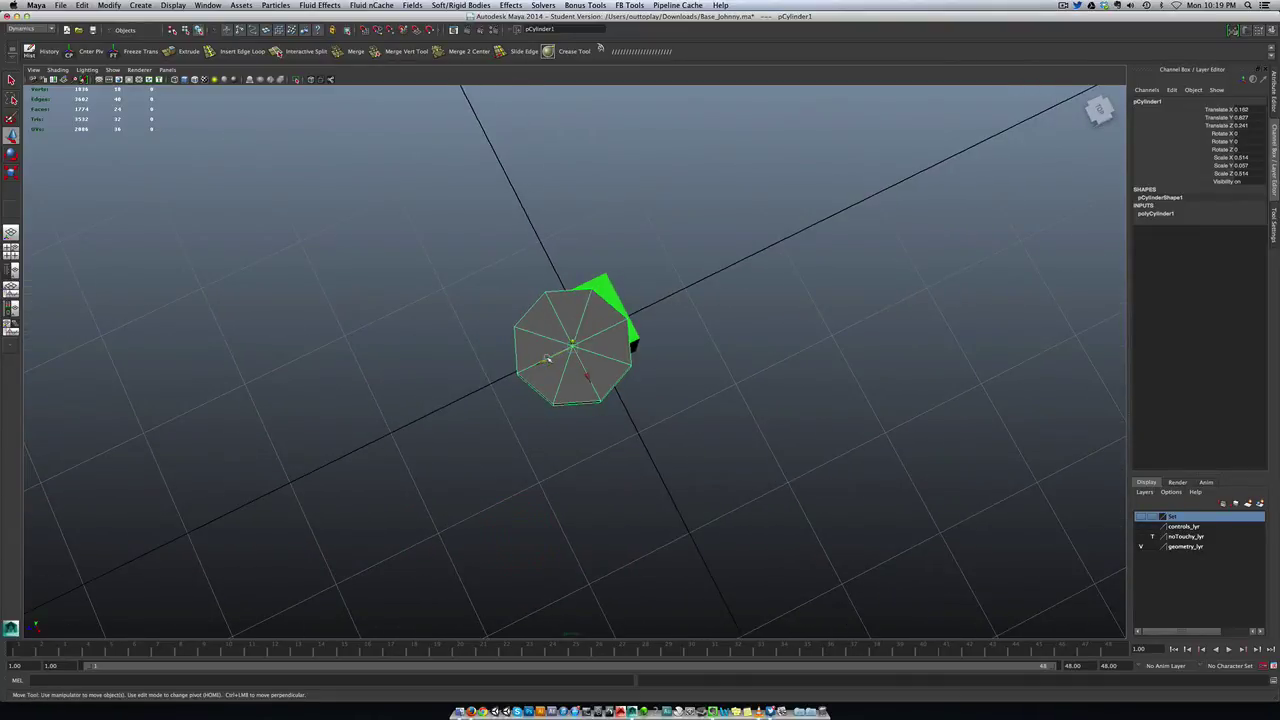
pyautogui.moveTo(548, 359); pyautogui.dragTo(607, 353)
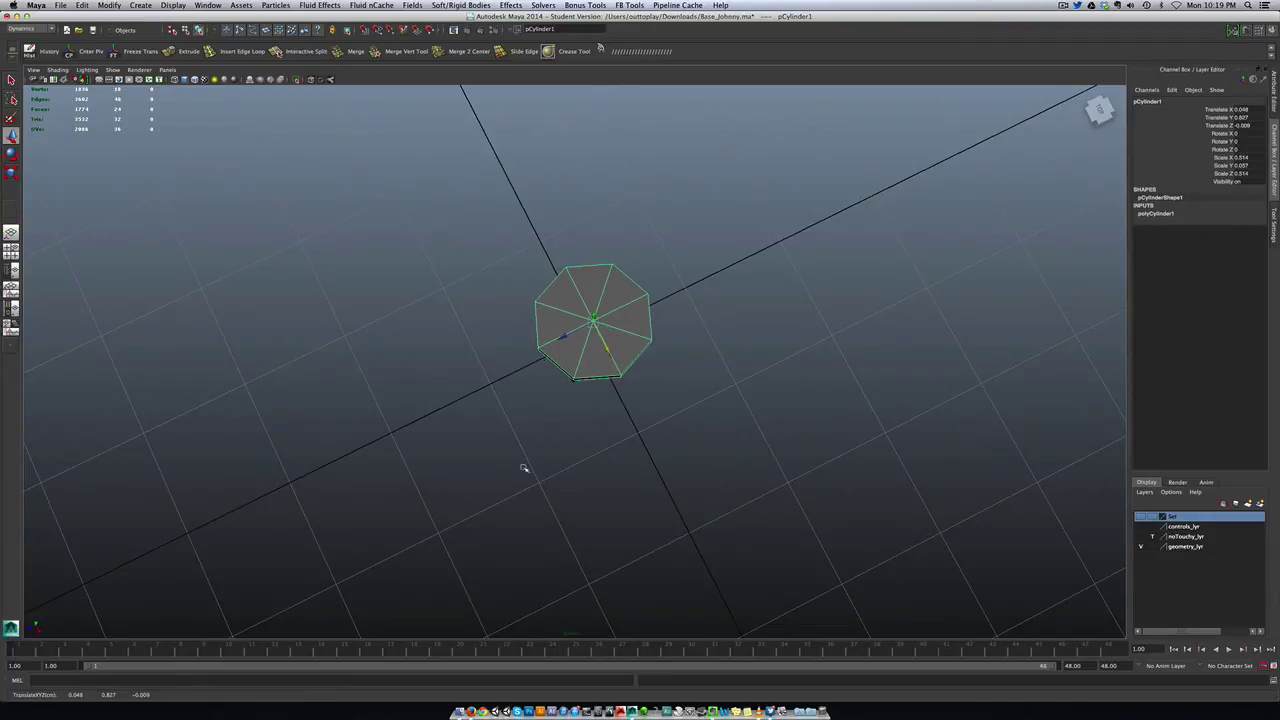
# - Lower the disc onto the cube's head like a hat, fine-tuning it to about X -0.012, Y 0.734, and clear the selection
pyautogui.keyDown('alt'); pyautogui.moveTo(524, 468); pyautogui.dragTo(585, 398); pyautogui.keyUp('alt')
pyautogui.keyDown('alt'); pyautogui.moveTo(480, 420); pyautogui.dragTo(559, 406, button='right'); pyautogui.keyUp('alt')
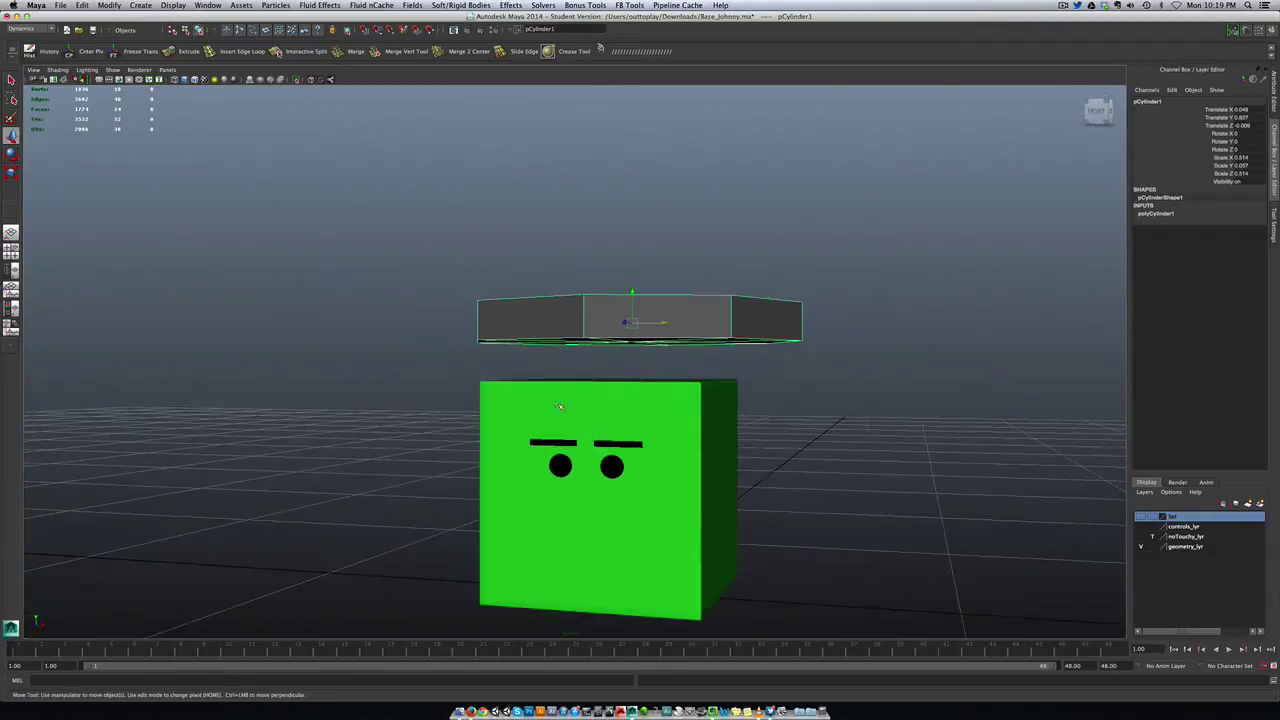
pyautogui.moveTo(631, 290); pyautogui.dragTo(640, 504)
pyautogui.scroll(1, 639, 504)
pyautogui.keyDown('alt'); pyautogui.moveTo(639, 504); pyautogui.dragTo(581, 398, button='middle'); pyautogui.keyUp('alt')
pyautogui.scroll(1, 582, 398)
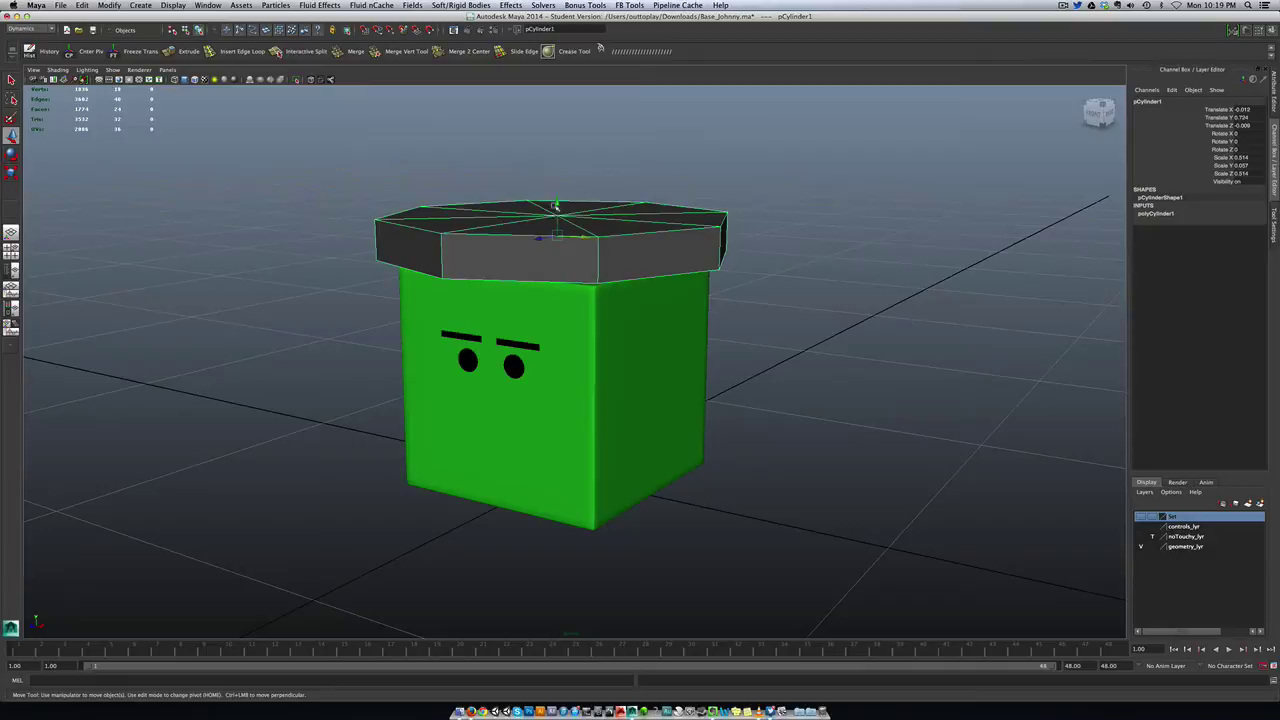
pyautogui.moveTo(556, 205)
pyautogui.mouseDown()
pyautogui.moveTo(558, 134)
pyautogui.moveTo(560, 194)
pyautogui.mouseUp()
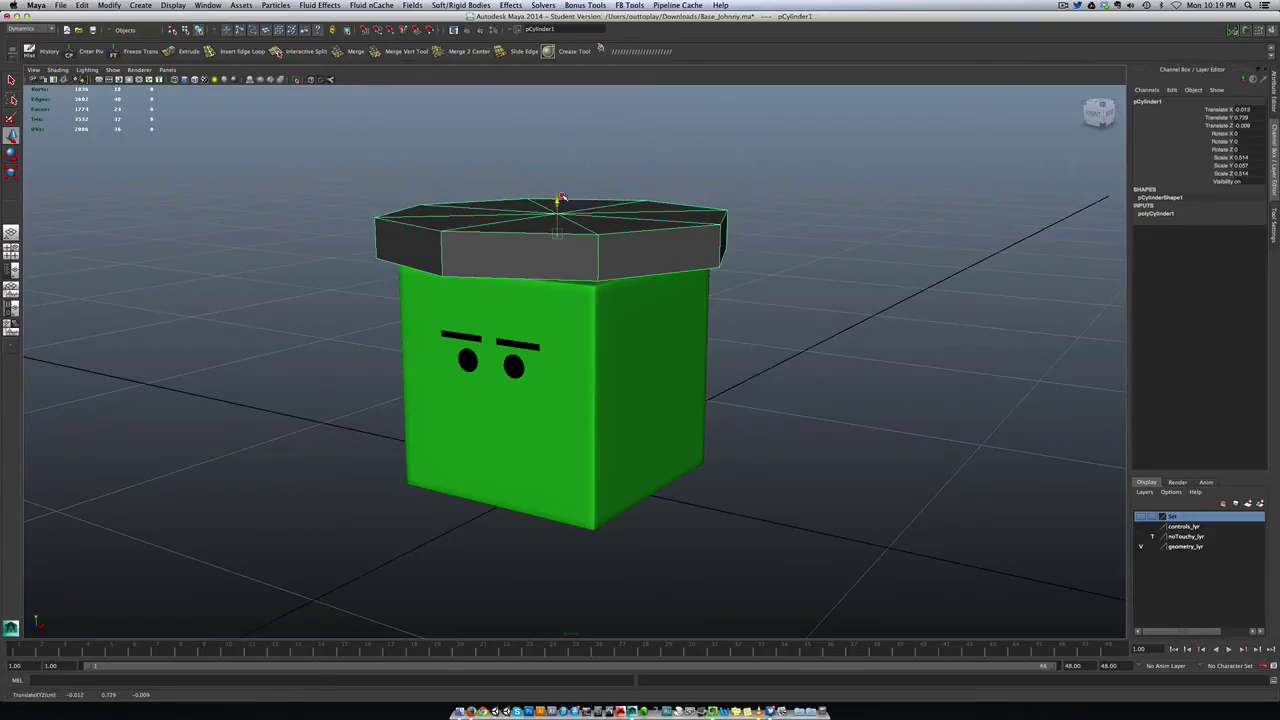
pyautogui.click(610, 305)
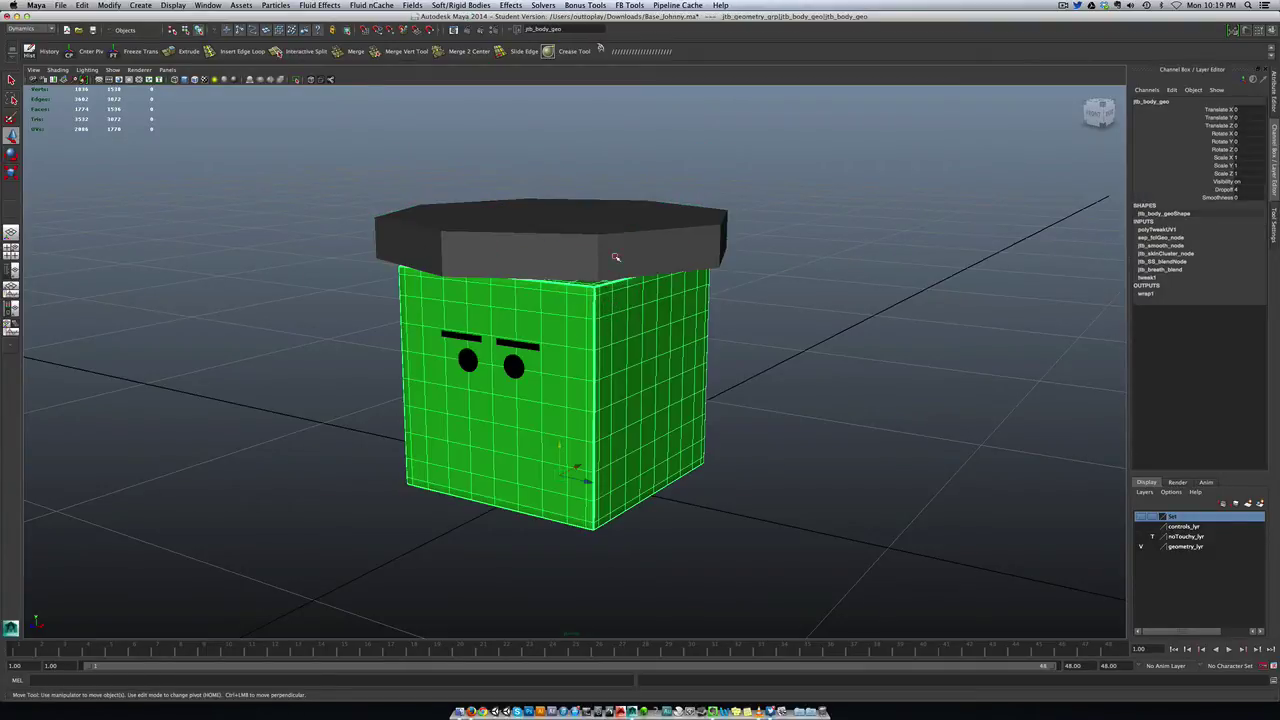
pyautogui.click(615, 260)
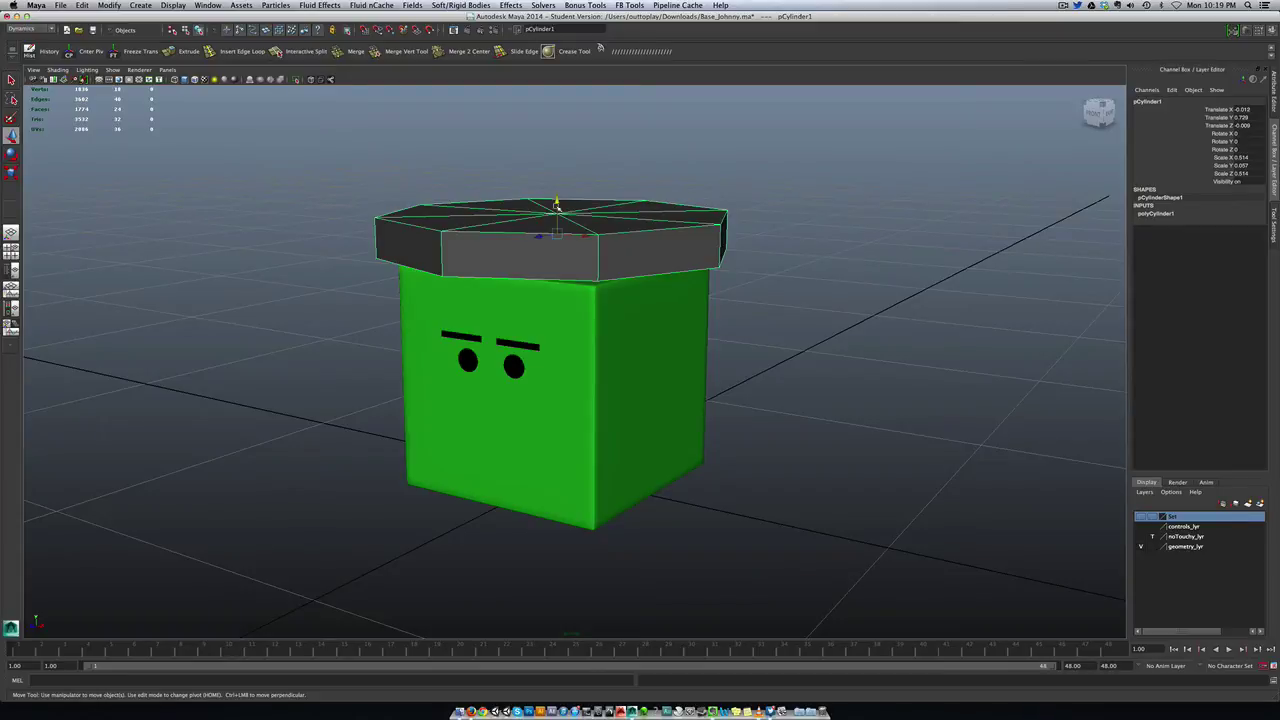
pyautogui.moveTo(557, 205)
pyautogui.mouseDown()
pyautogui.moveTo(558, 165)
pyautogui.moveTo(562, 205)
pyautogui.mouseUp()
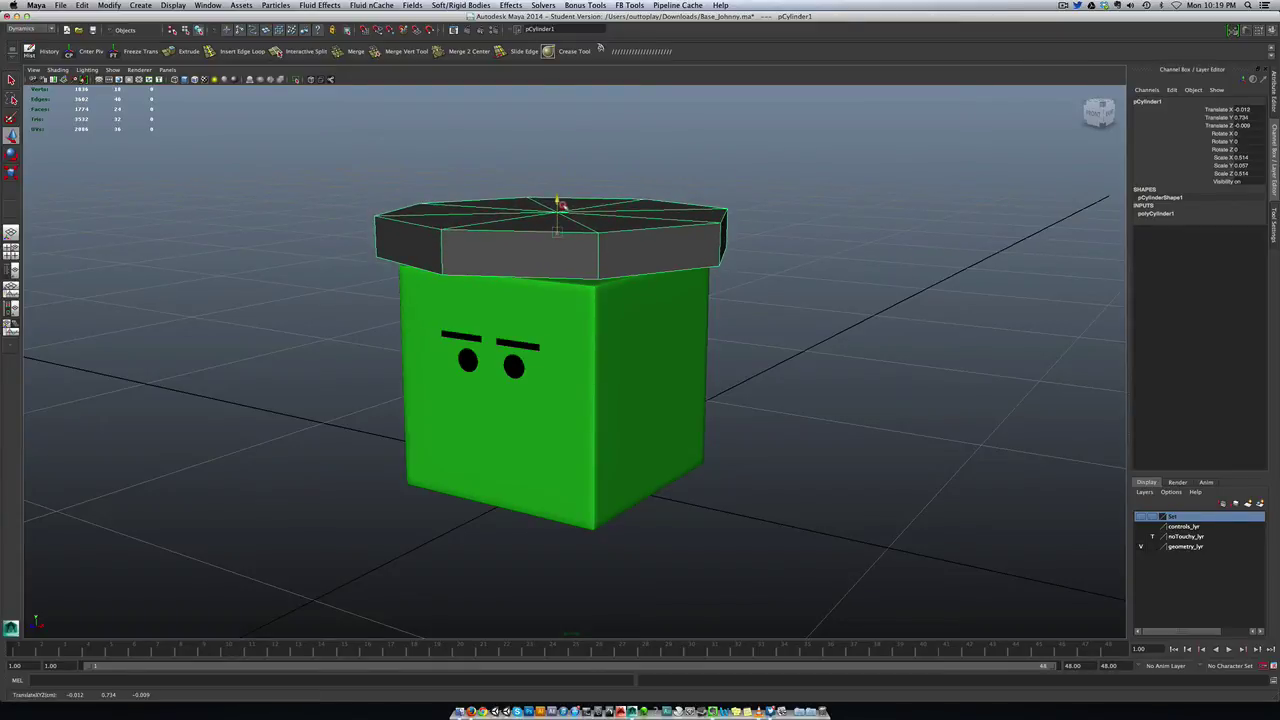
pyautogui.click(316, 305)
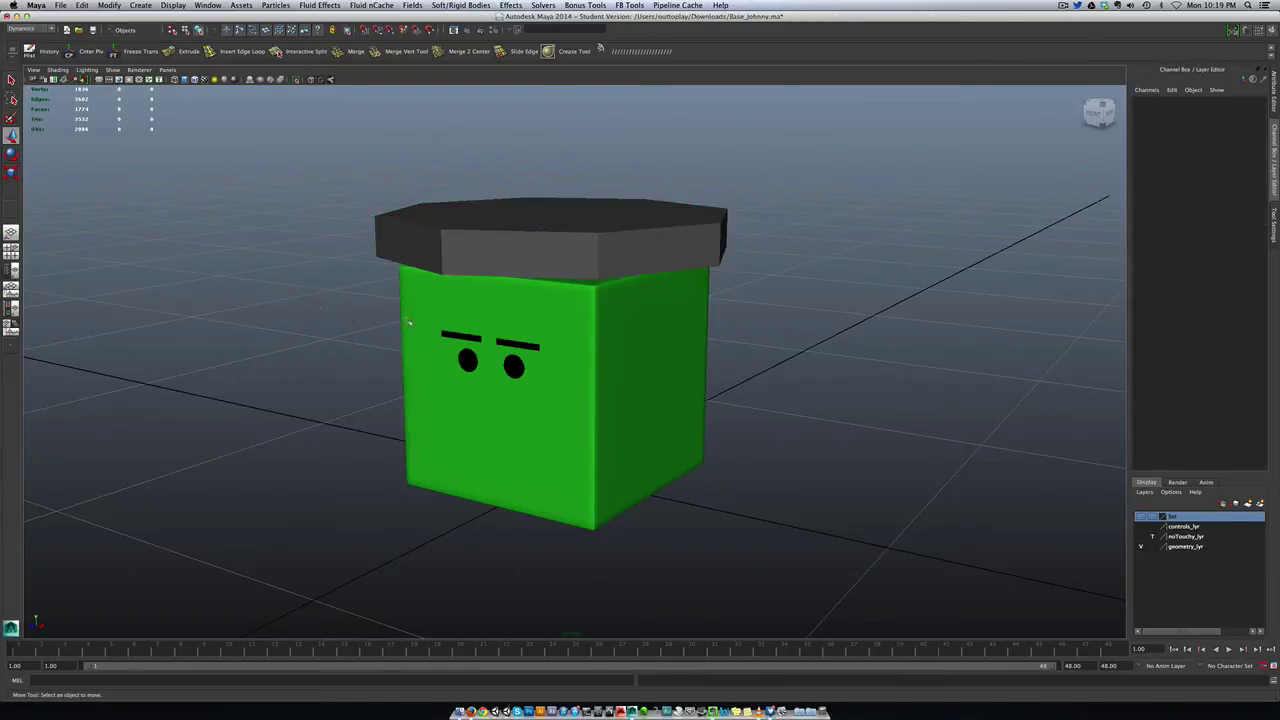
# - Select the disc and add the body mesh to the selection, then run the djRivet command to rivet the disc to the body
pyautogui.click(633, 254)
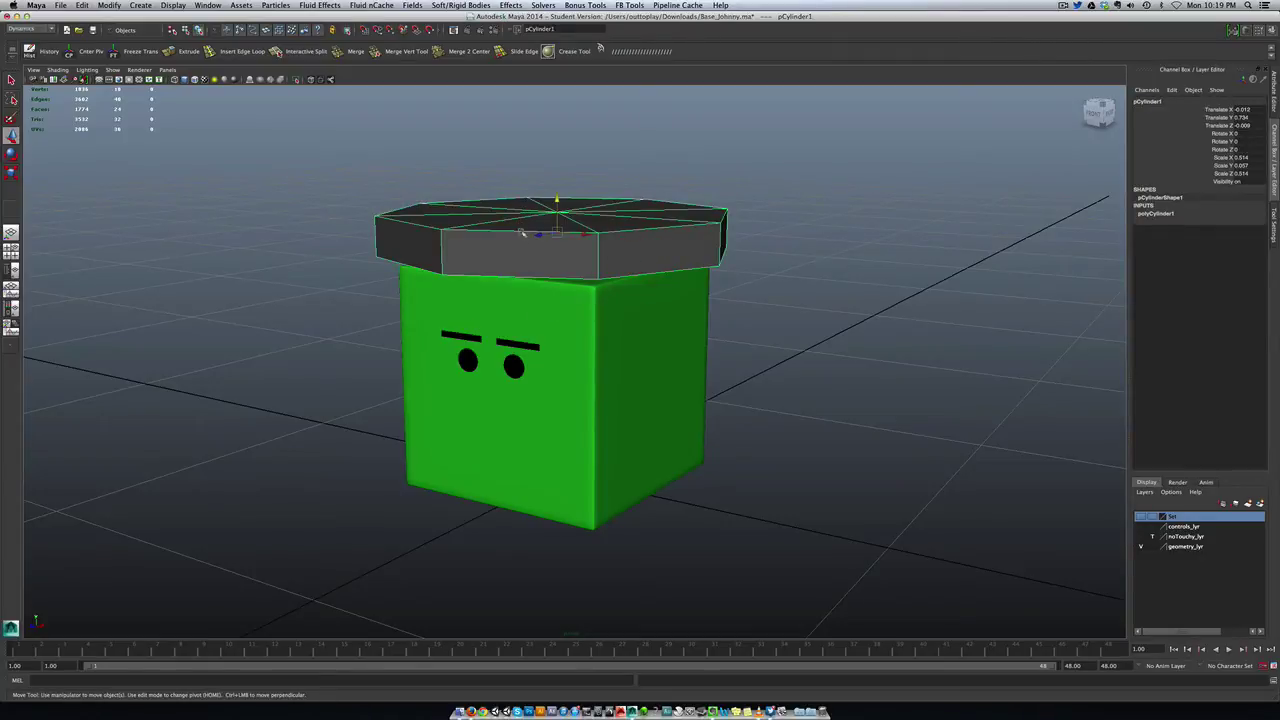
pyautogui.click(630, 299)
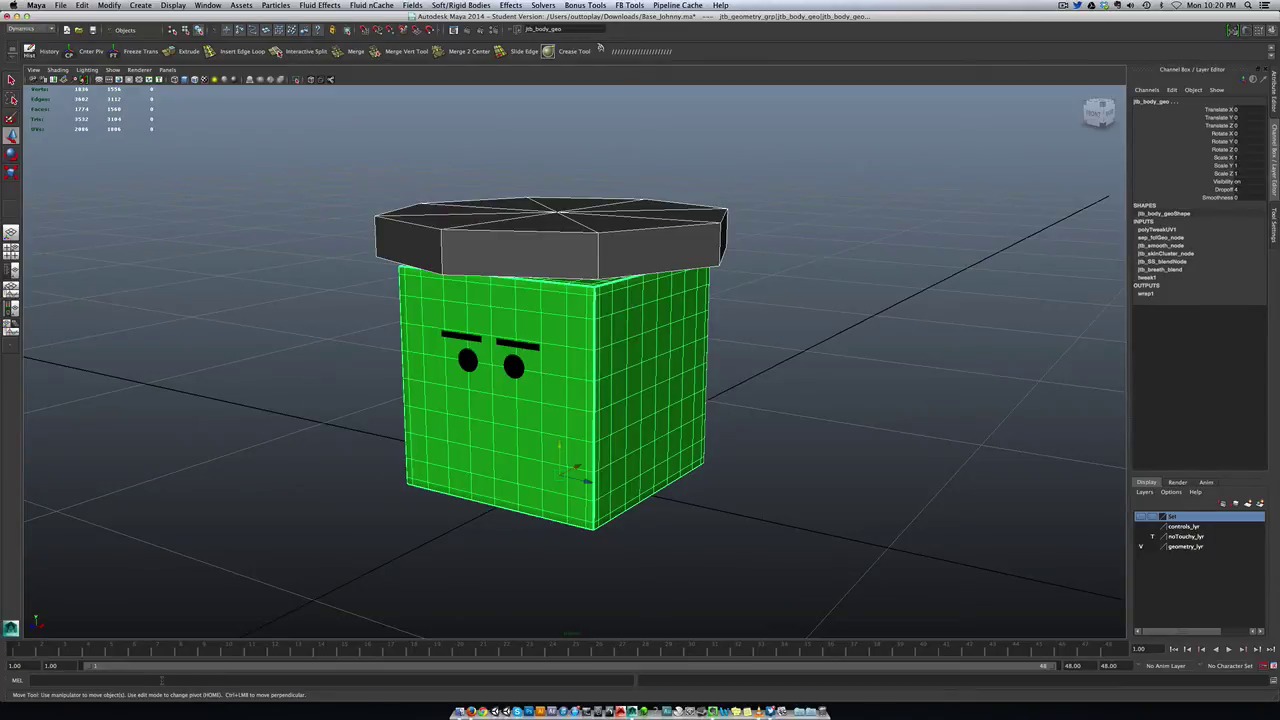
pyautogui.click(161, 680)
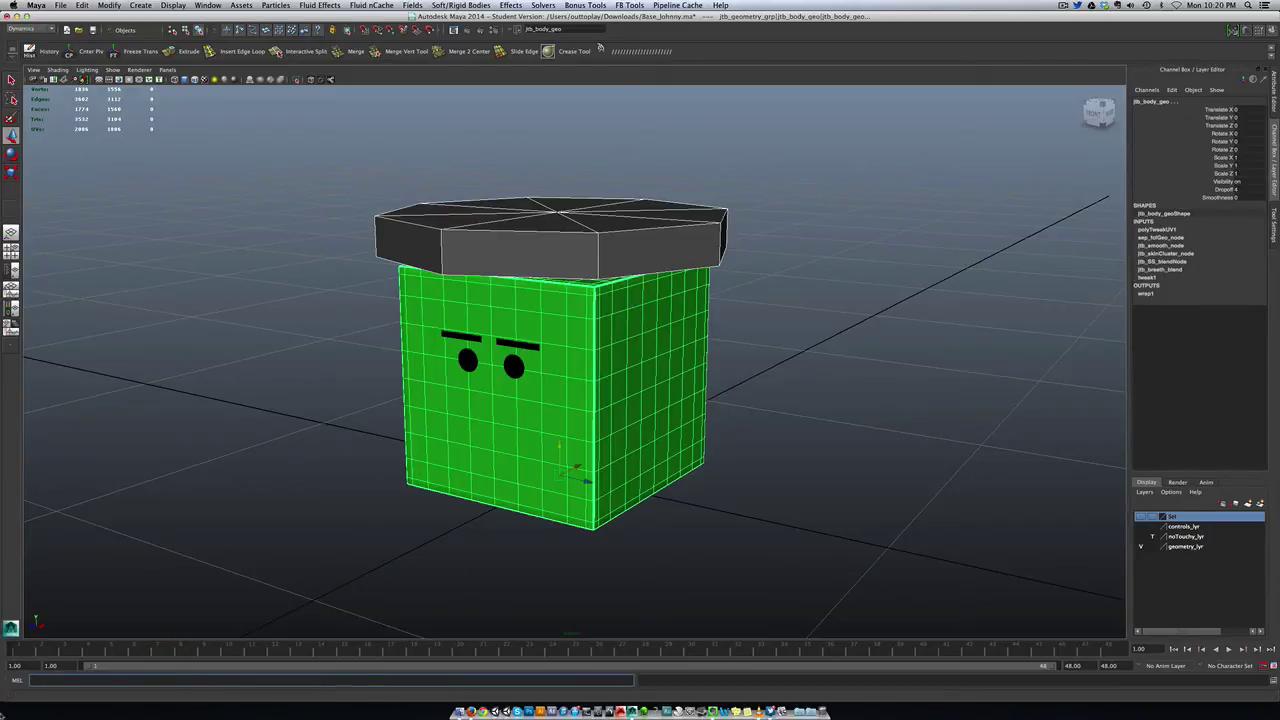
pyautogui.click(77, 681)
pyautogui.press('Return')
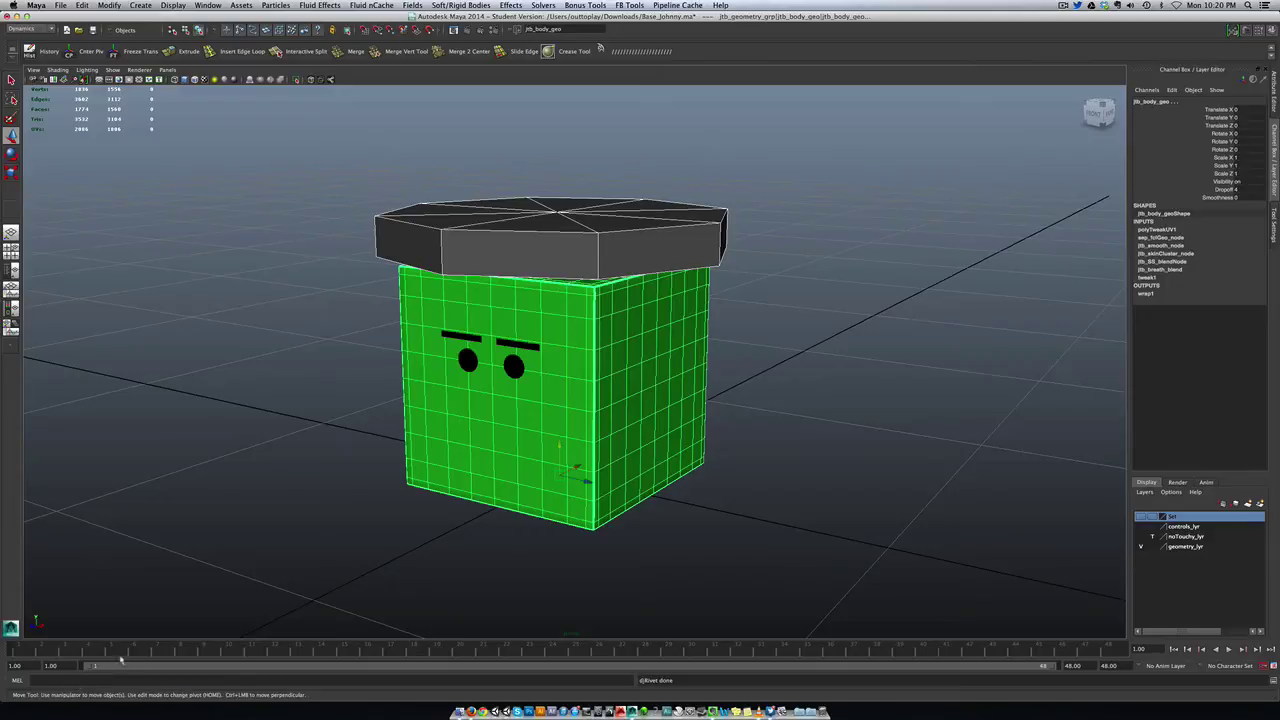
# - Test the rivet by selecting only the body mesh and moving it to about Z -0.19
pyautogui.click(757, 380)
pyautogui.click(586, 471)
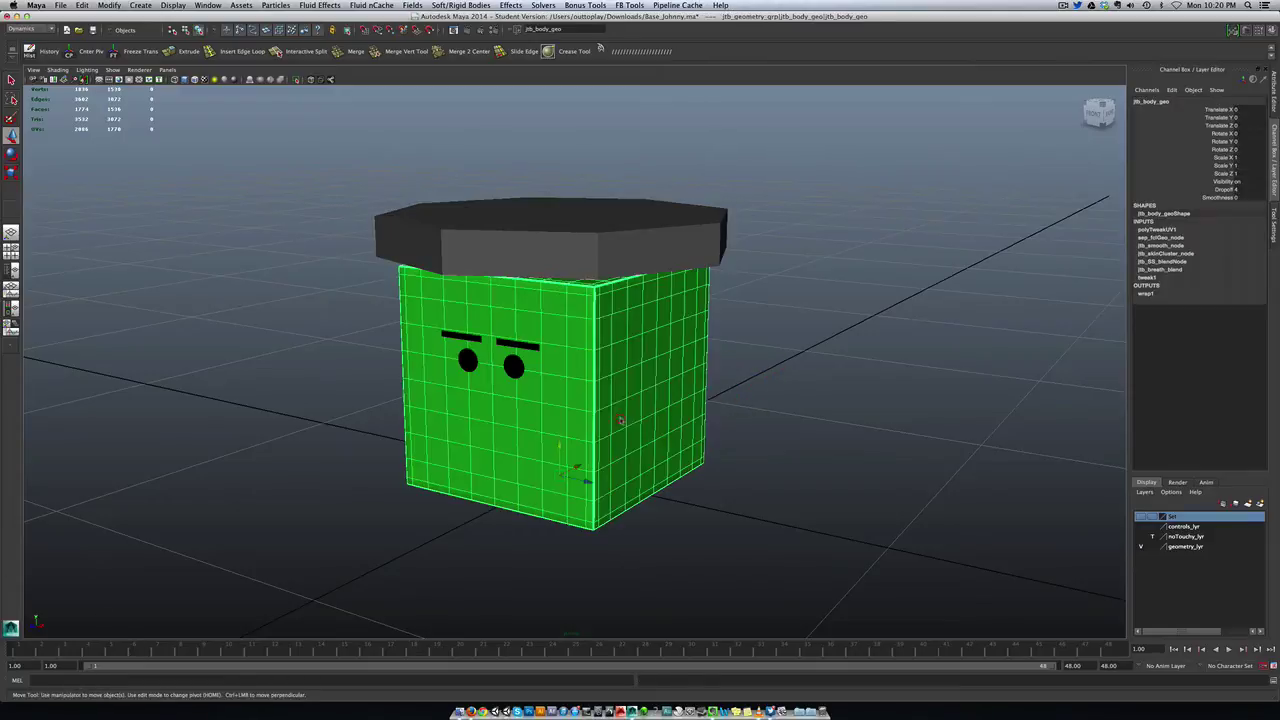
pyautogui.moveTo(620, 487); pyautogui.dragTo(530, 458)
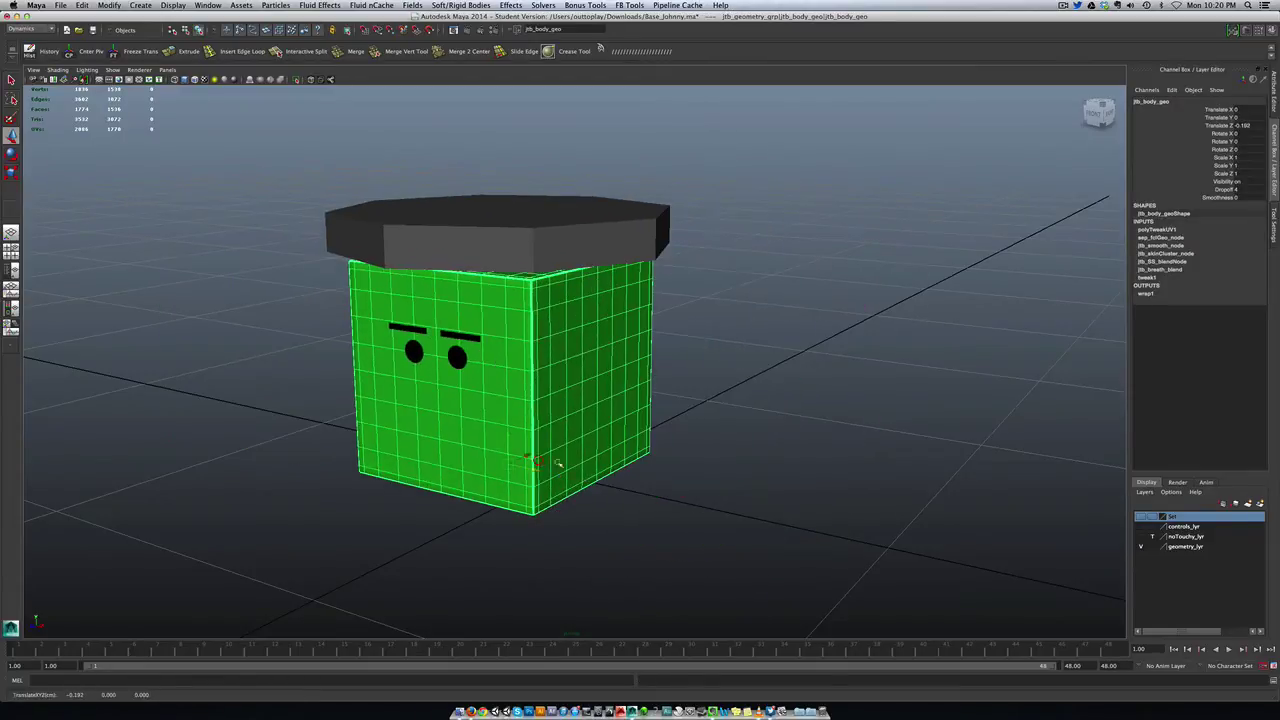
# - Show the controls_lyr layer and raise the rig's upper control to about Y 0.1
pyautogui.click(1141, 526)
pyautogui.keyDown('alt'); pyautogui.moveTo(1030, 512); pyautogui.dragTo(930, 390); pyautogui.keyUp('alt')
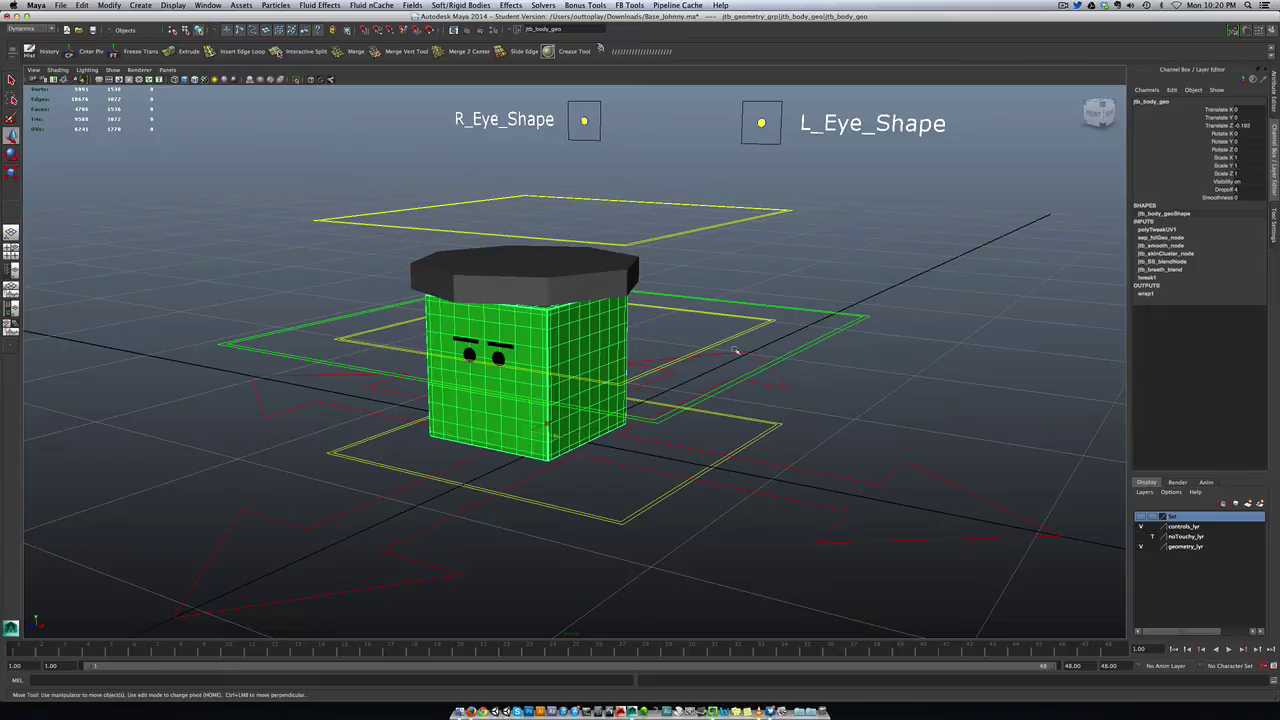
pyautogui.click(676, 230)
pyautogui.moveTo(563, 184); pyautogui.dragTo(519, 144)
# - Try rotating the upper control to see how the disc follows, then undo the rotations
pyautogui.press('e')
pyautogui.press('z')
pyautogui.press('z')
pyautogui.press('z')
pyautogui.press('z')
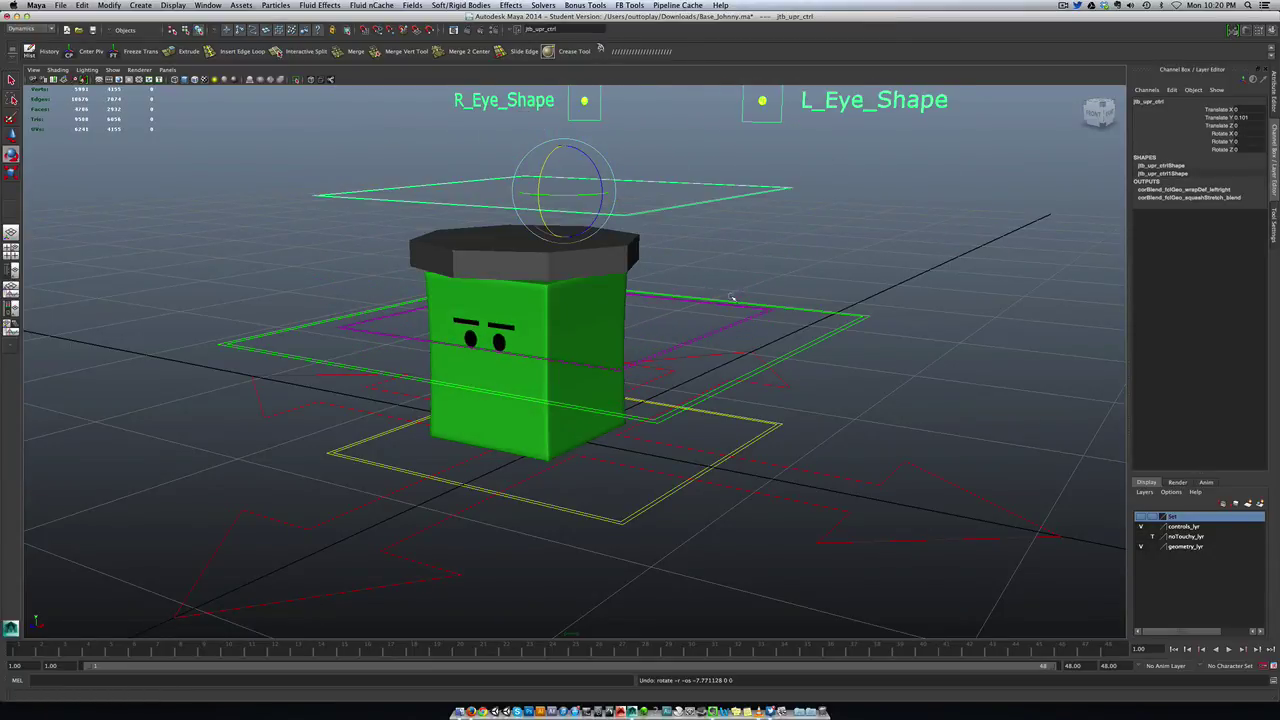
# - Select the rig's middle control and move it about 0.2 in X to bend the body
pyautogui.moveTo(577, 428)
pyautogui.keyDown('alt'); pyautogui.mouseDown()
pyautogui.moveTo(560, 430)
pyautogui.moveTo(645, 431)
pyautogui.moveTo(569, 431)
pyautogui.moveTo(600, 429)
pyautogui.moveTo(590, 398)
pyautogui.moveTo(592, 413)
pyautogui.mouseUp(); pyautogui.keyUp('alt')
pyautogui.scroll(-6, 600, 428)
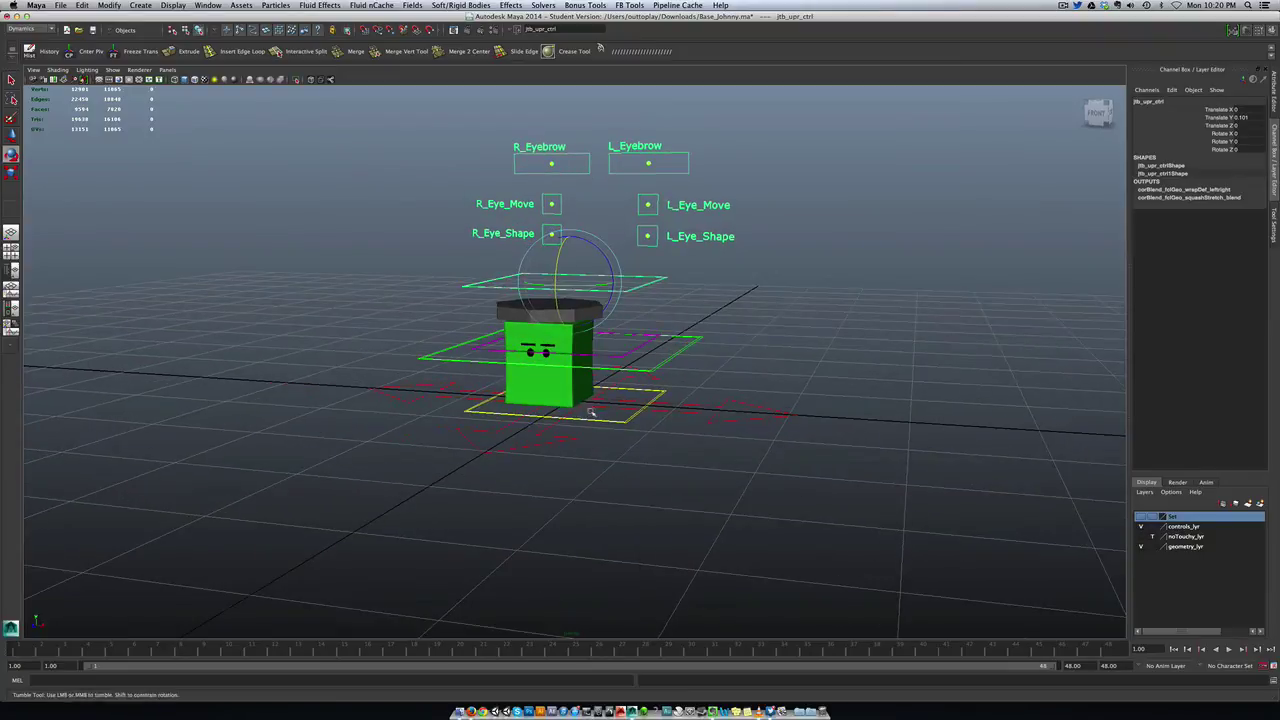
pyautogui.click(661, 361)
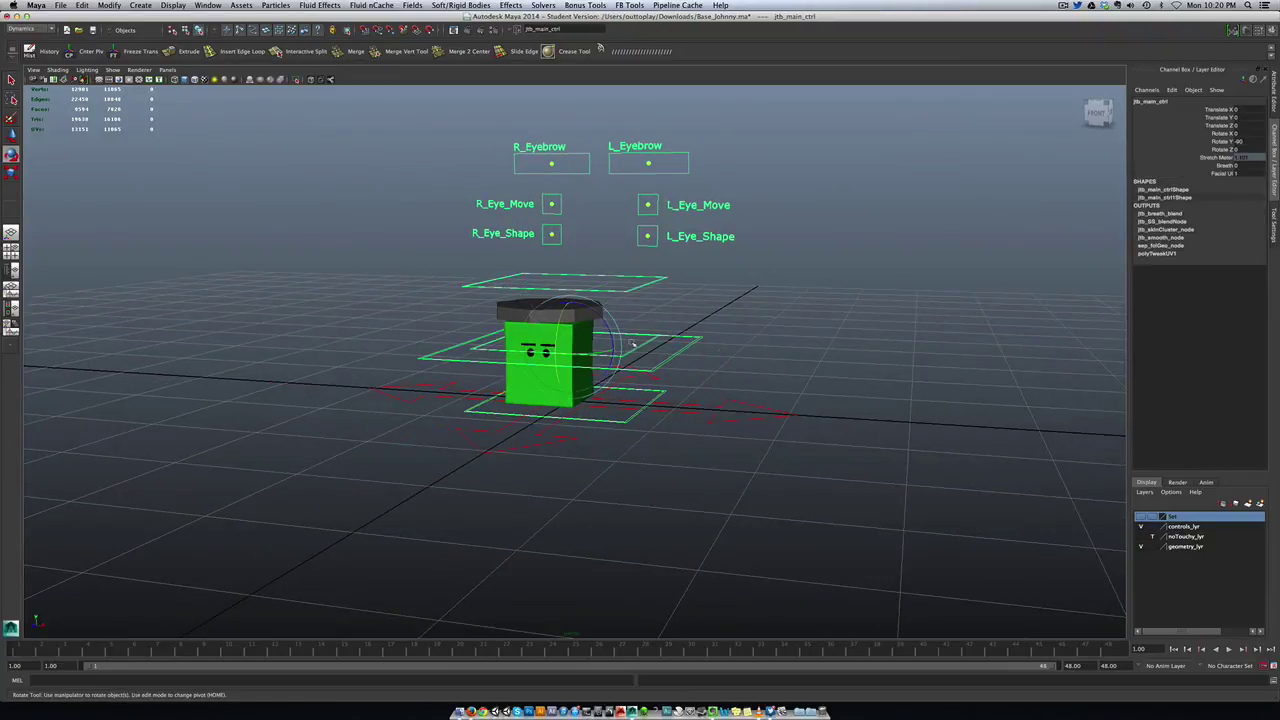
pyautogui.click(643, 350)
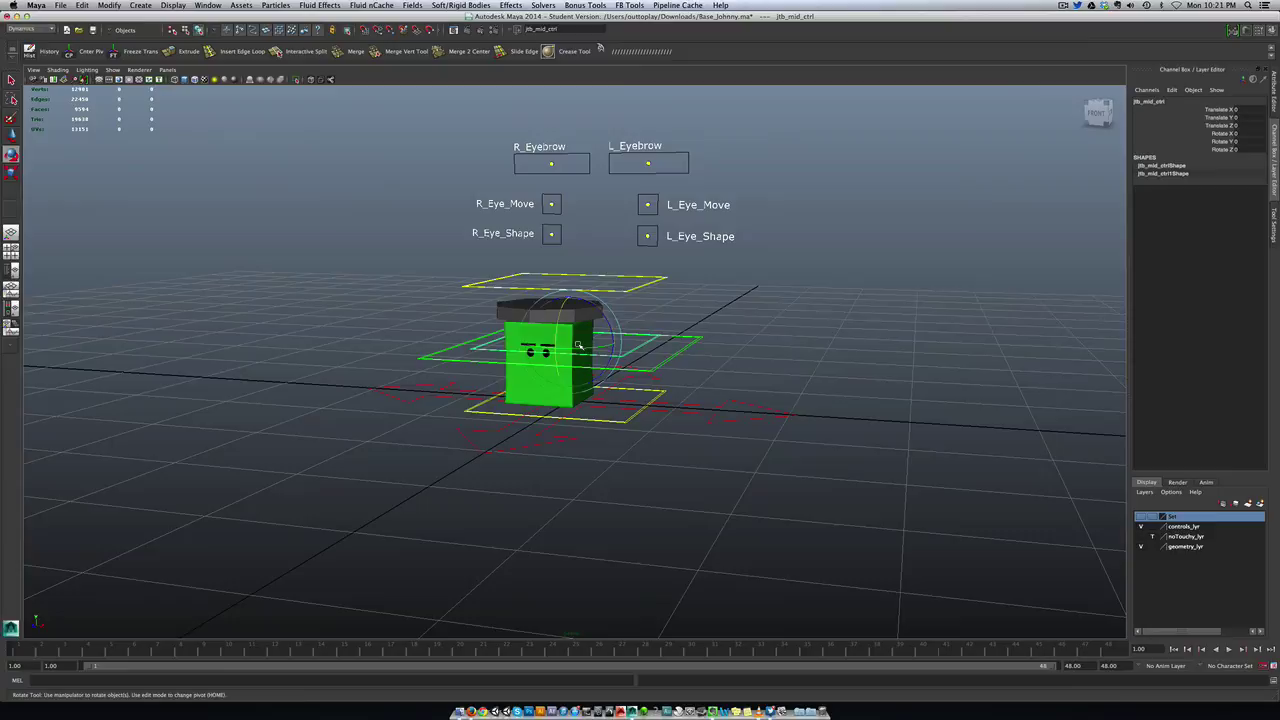
pyautogui.press('w')
pyautogui.moveTo(580, 345); pyautogui.dragTo(617, 362)
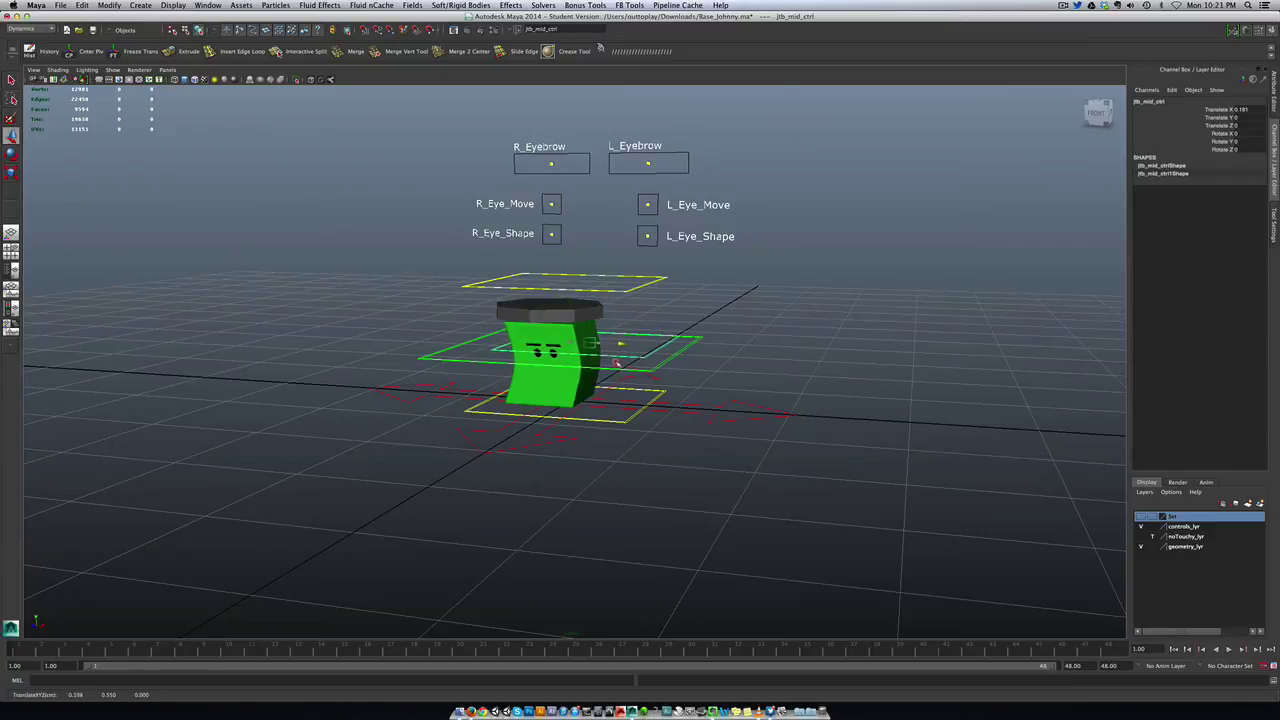
# - Shift the lower control slightly downward, then stretch the body by moving the upper control to about X 0.052, Y 0.347
pyautogui.click(625, 418)
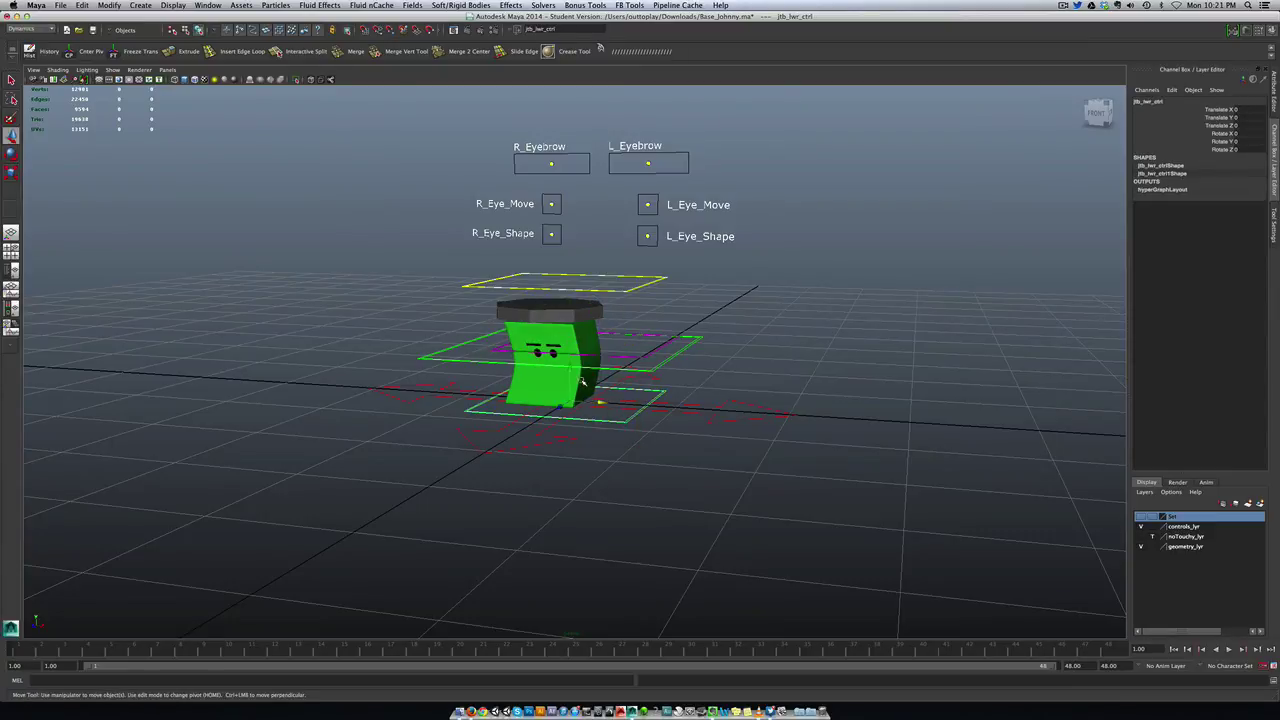
pyautogui.moveTo(569, 374)
pyautogui.mouseDown()
pyautogui.moveTo(575, 440)
pyautogui.moveTo(572, 384)
pyautogui.mouseUp()
pyautogui.moveTo(570, 268); pyautogui.dragTo(603, 304)
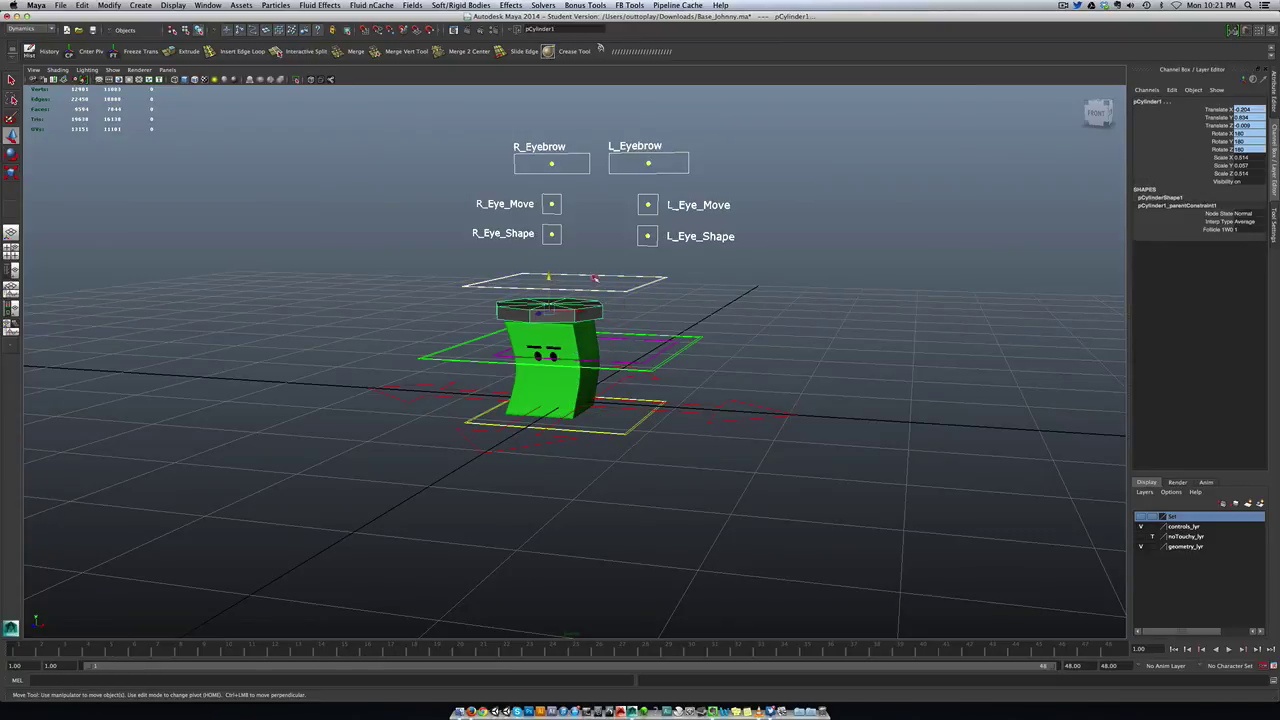
pyautogui.click(595, 279)
pyautogui.moveTo(569, 254)
pyautogui.mouseDown()
pyautogui.moveTo(570, 180)
pyautogui.moveTo(574, 226)
pyautogui.moveTo(660, 271)
pyautogui.moveTo(544, 253)
pyautogui.moveTo(572, 253)
pyautogui.mouseUp()
pyautogui.keyDown('alt'); pyautogui.moveTo(608, 424); pyautogui.dragTo(582, 444); pyautogui.keyUp('alt')
pyautogui.scroll(3, 583, 427)
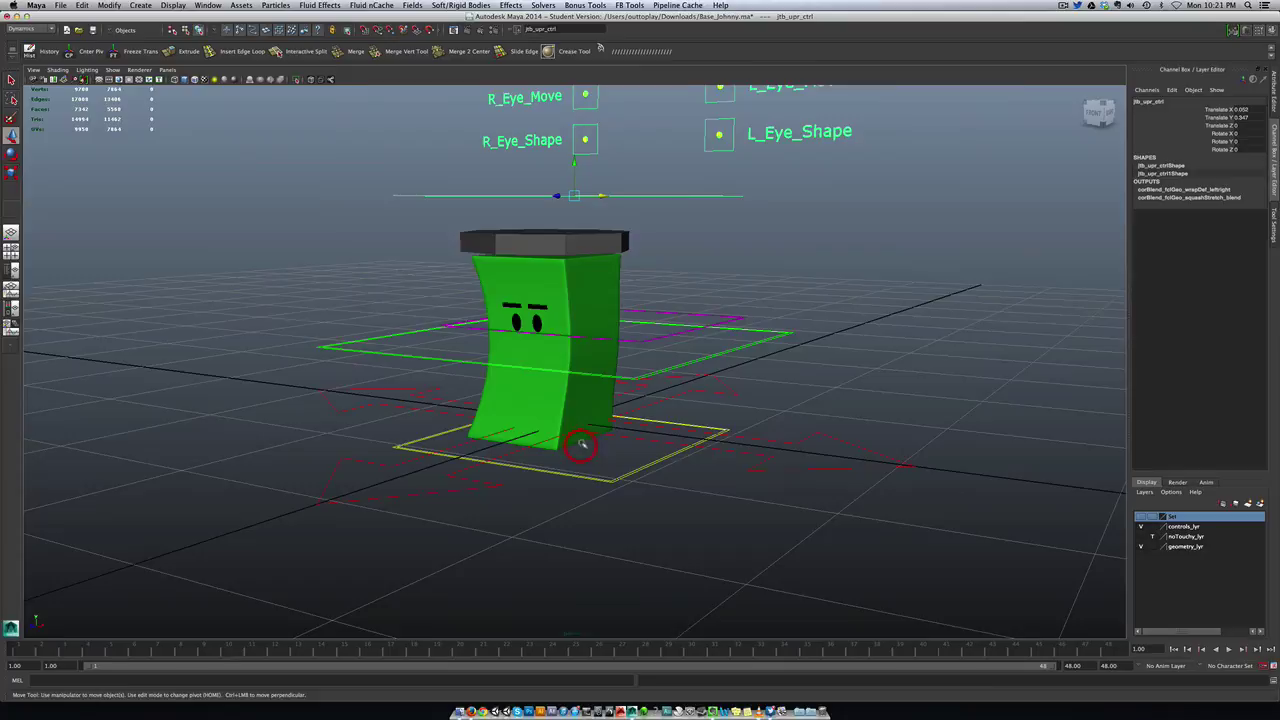
pyautogui.keyDown('alt'); pyautogui.moveTo(582, 444); pyautogui.dragTo(588, 476, button='middle'); pyautogui.keyUp('alt')
pyautogui.scroll(3, 606, 457)
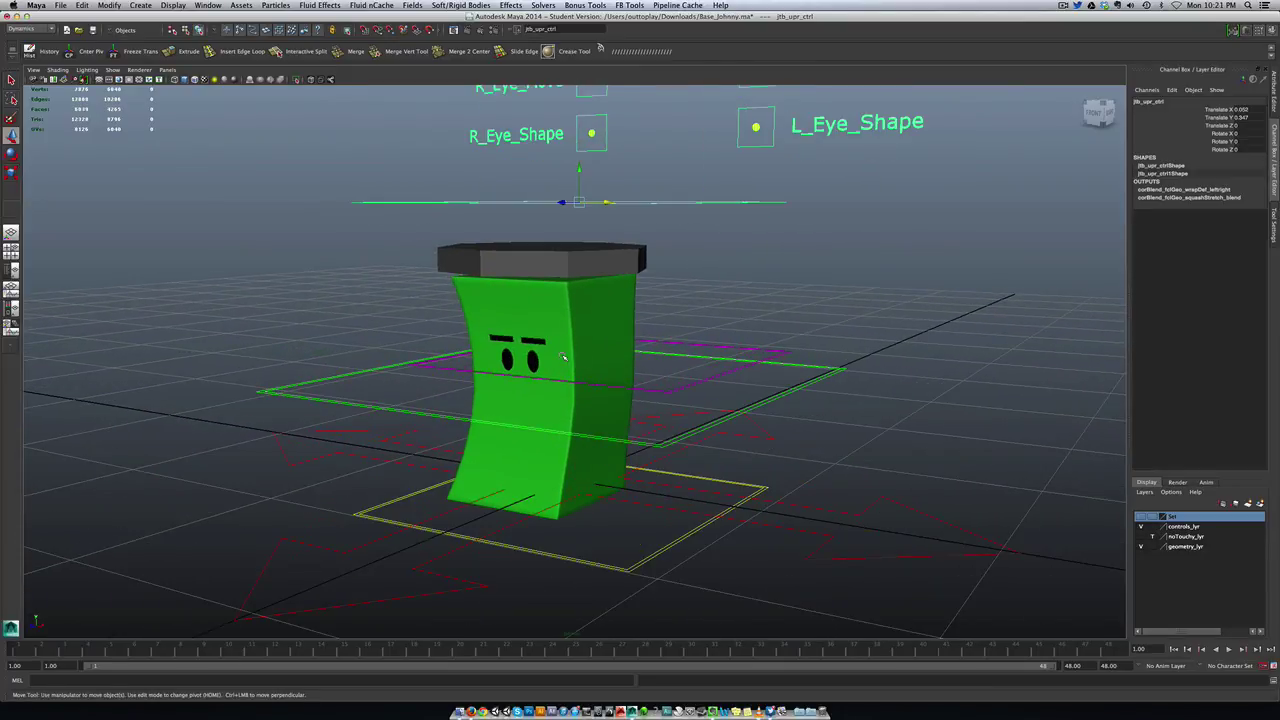
pyautogui.click(1062, 6)
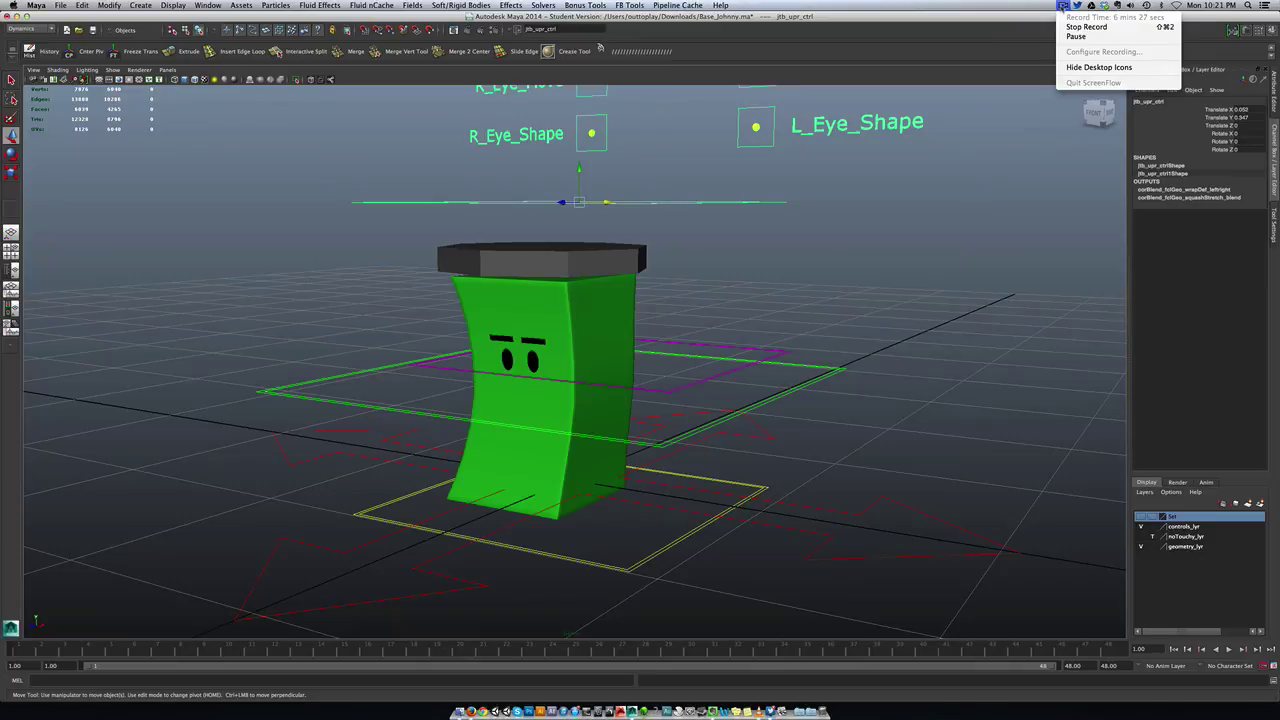